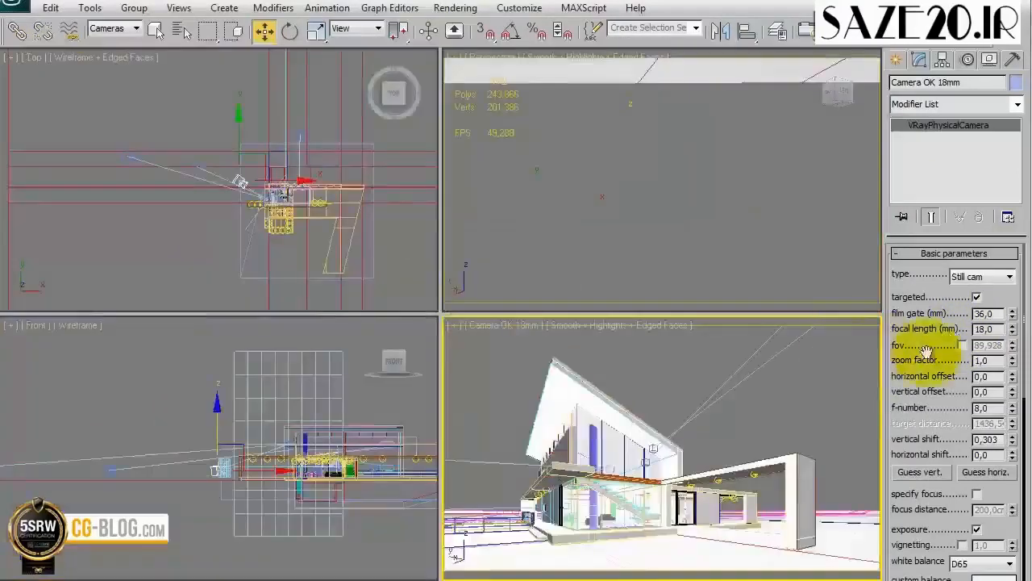
Raise the Camera OK 18mm focal length to about 40.68 mm and move the camera farther from the house in the top view.
left_click(1013, 325)
left_click_drag(1013, 329, 1005, 214)
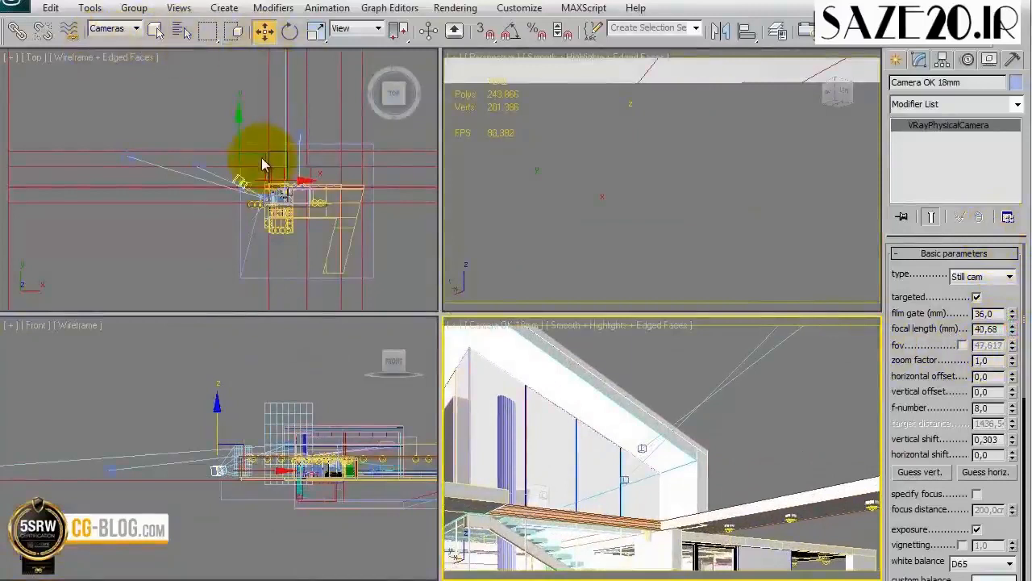
left_click_drag(265, 161, 241, 150)
left_click(976, 476)
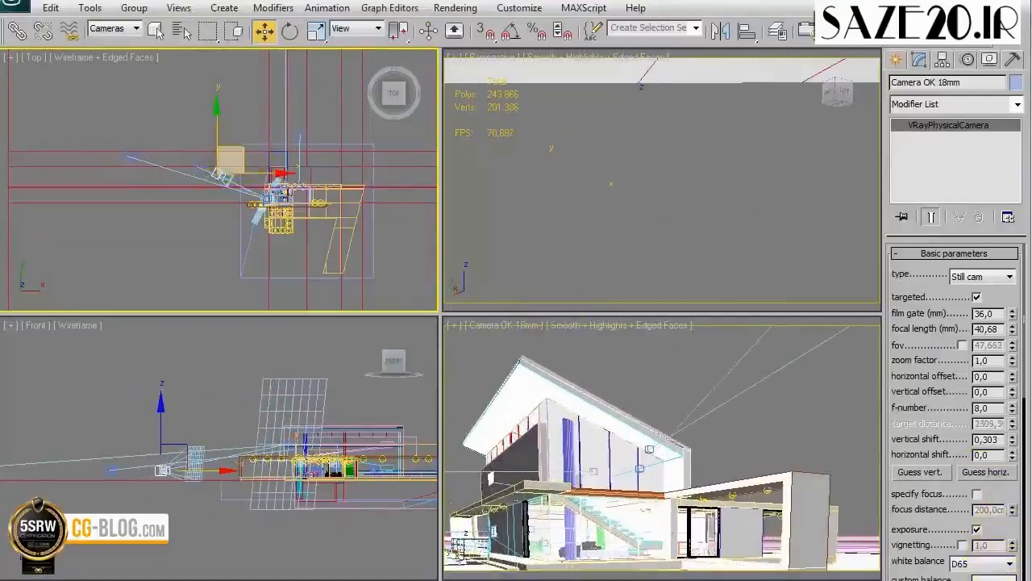
Maximize the camera view and compare the framing through Camera 40mm, Camera 80mm and Camera 80mm001.
left_click(668, 421)
key("alt+w")
key("c")
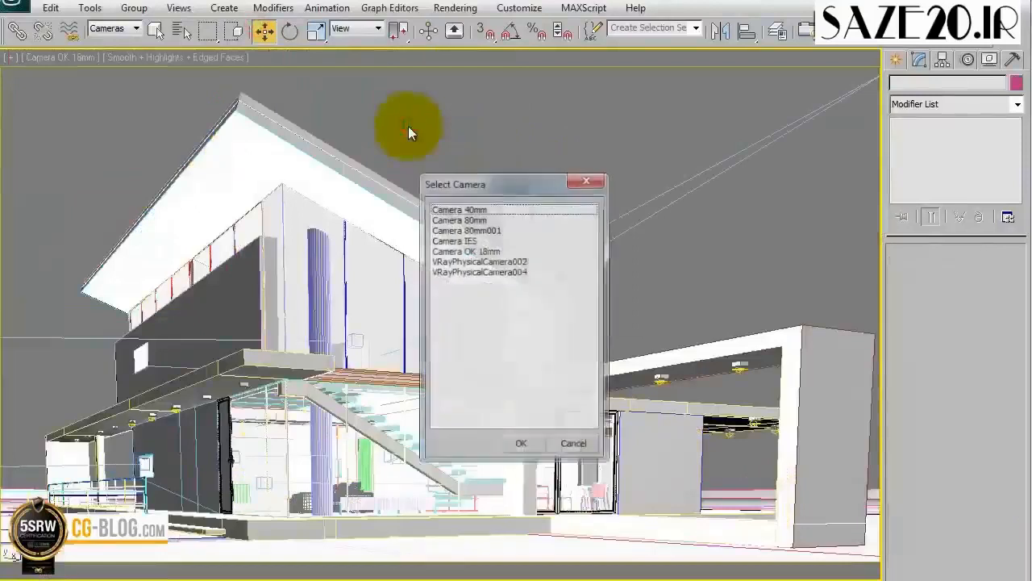
double_click(474, 208)
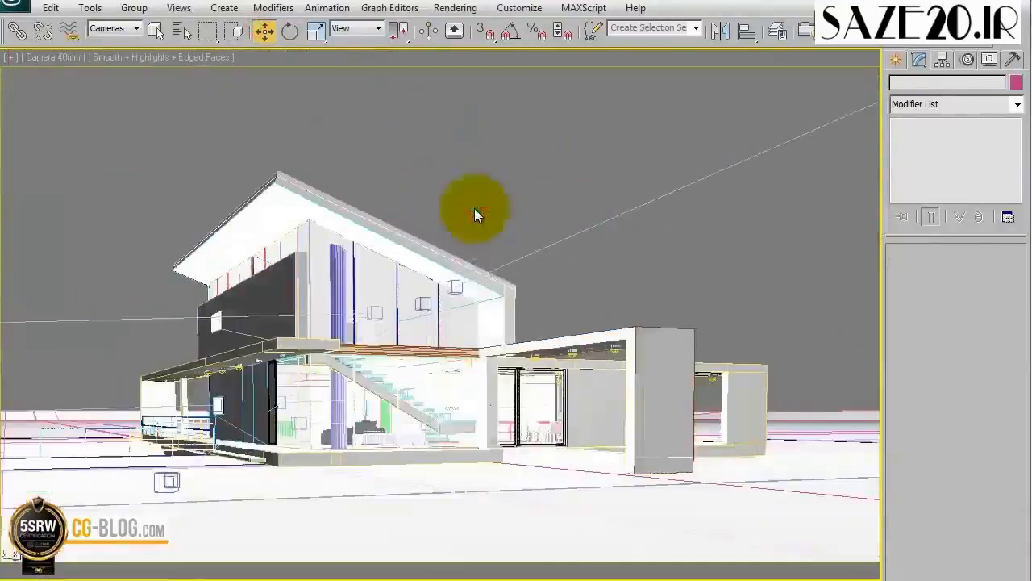
key("c")
double_click(474, 220)
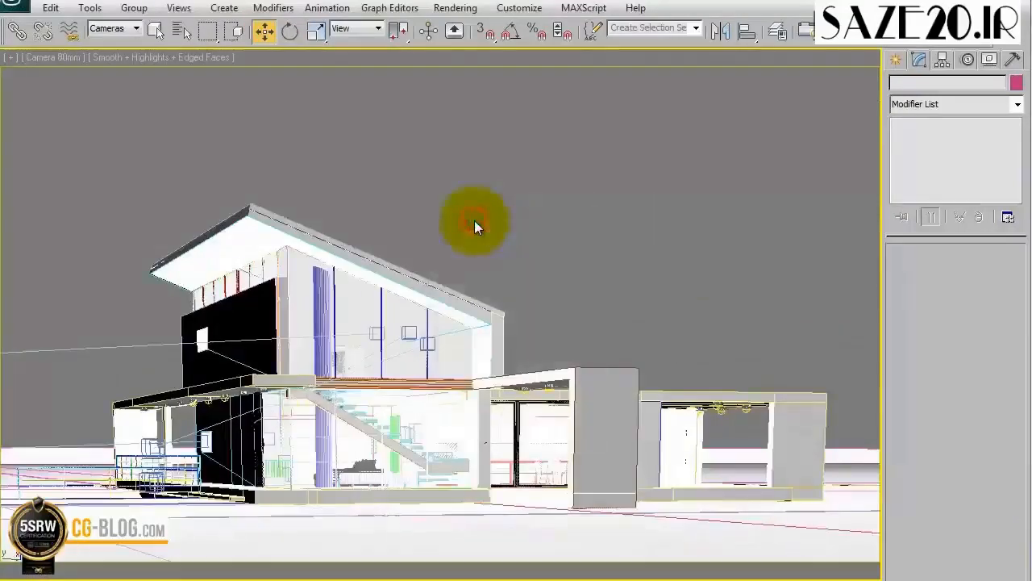
key("c")
double_click(491, 229)
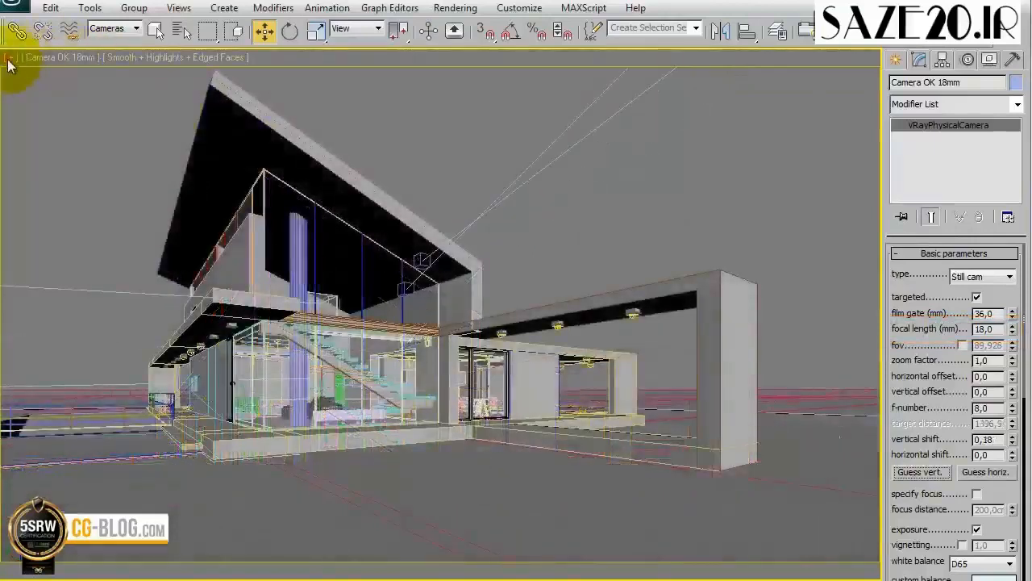
Select the target of Camera OK 18mm and raise it slightly along the Z axis.
left_click(9, 59)
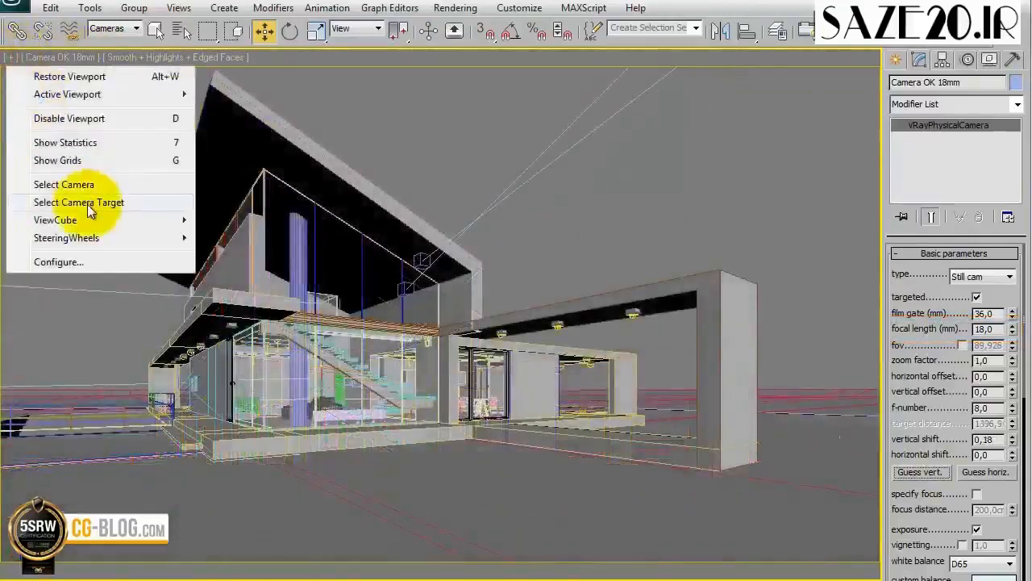
left_click(103, 203)
left_click_drag(442, 250, 439, 233)
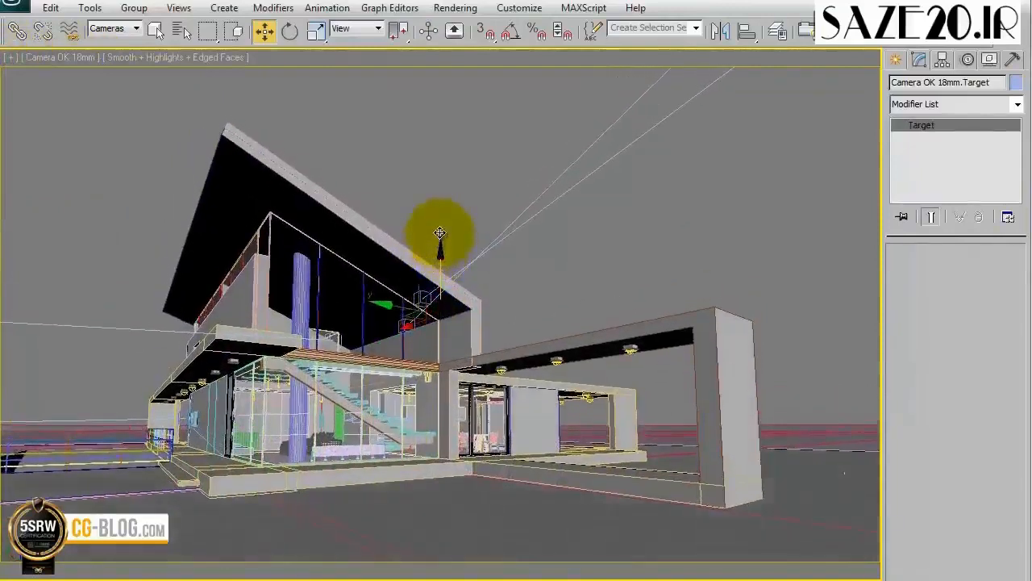
Select Camera OK 18mm itself and correct its converging verticals with the Guess vert. option.
left_click(9, 57)
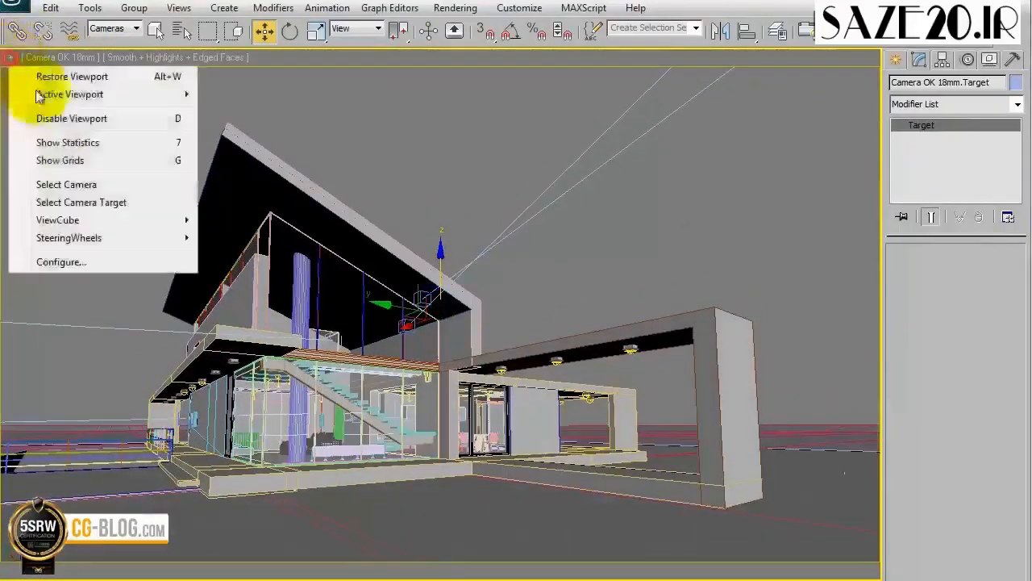
left_click(67, 185)
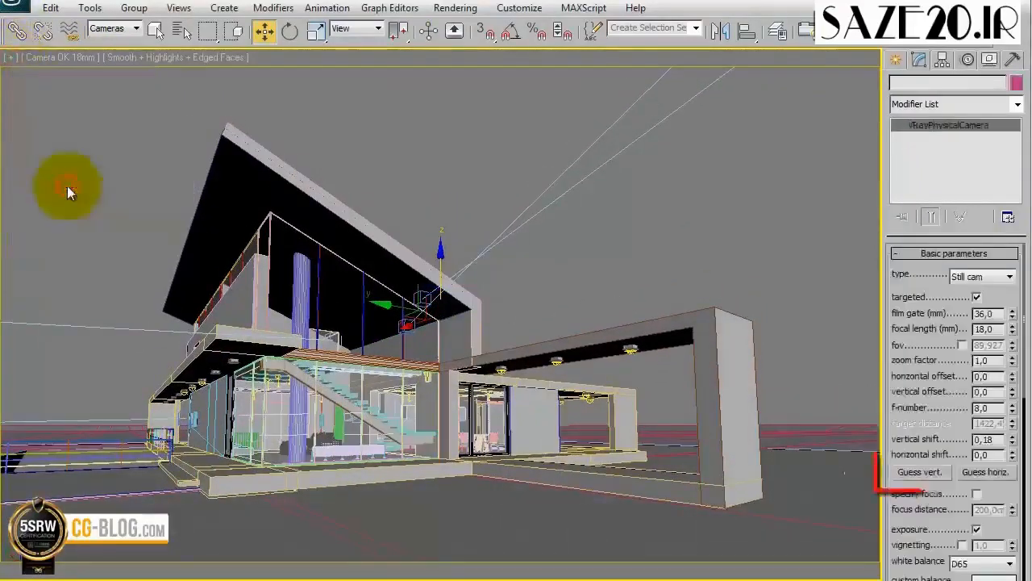
left_click(922, 473)
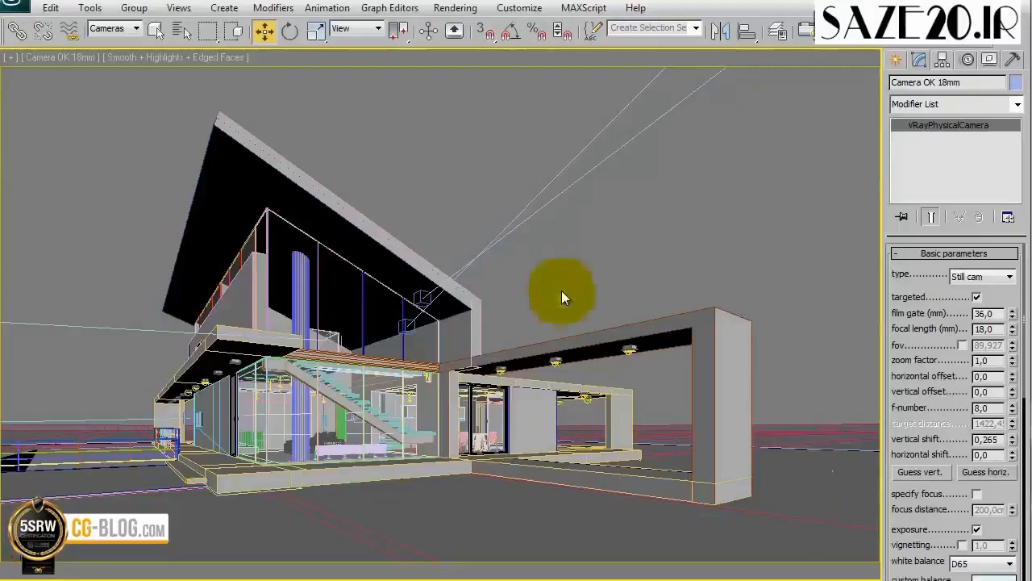
Set the camera's white balance to Neutral and its shutter speed to 10.
left_click_drag(910, 501, 921, 295)
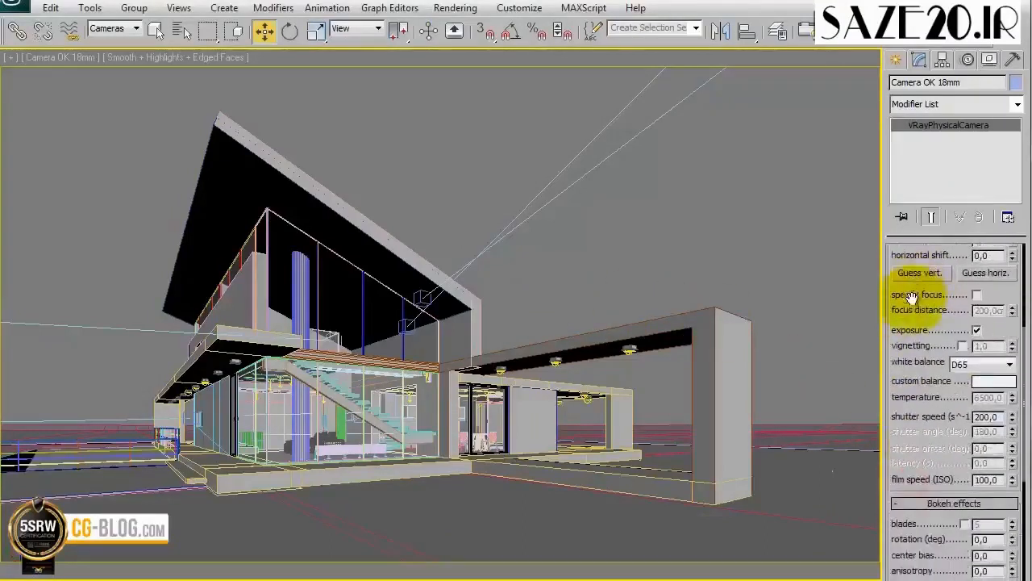
left_click(973, 364)
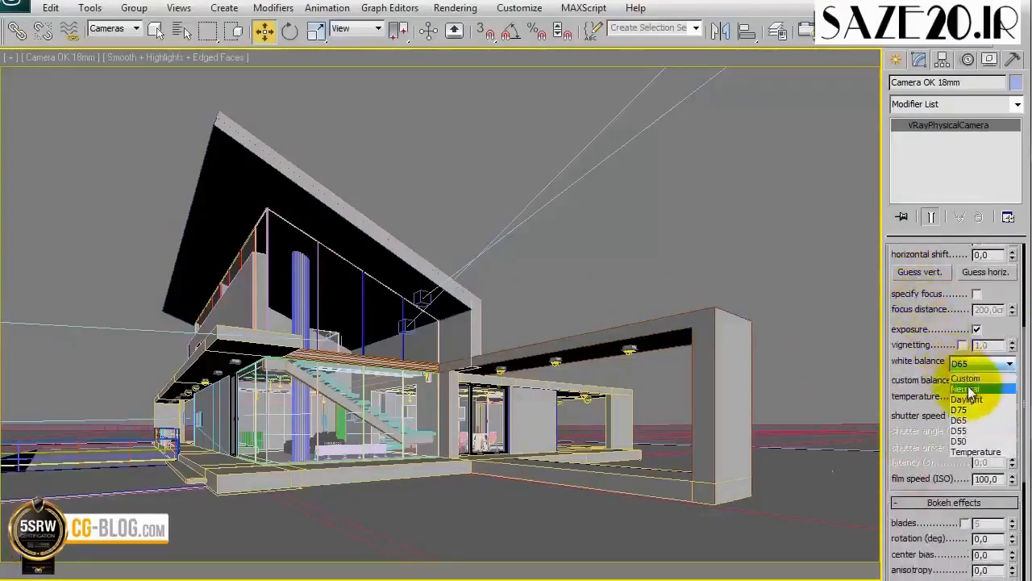
left_click(965, 387)
double_click(995, 415)
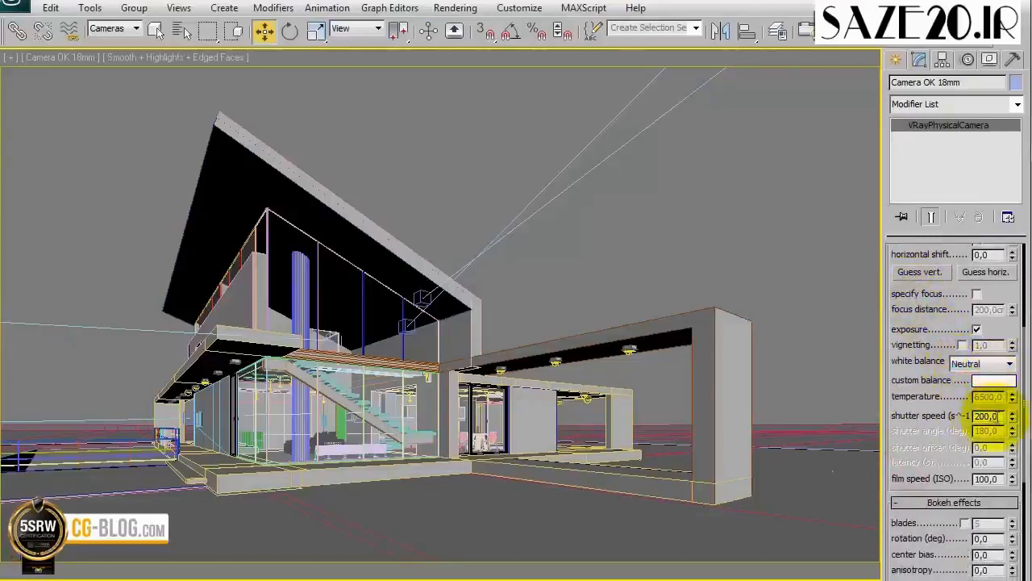
type("10")
key("Return")
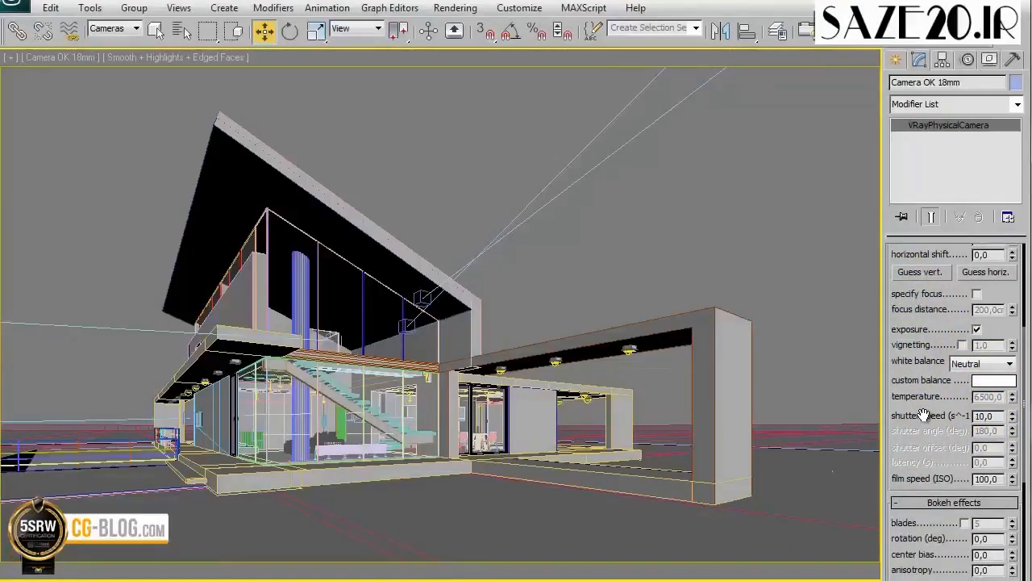
left_click(924, 416)
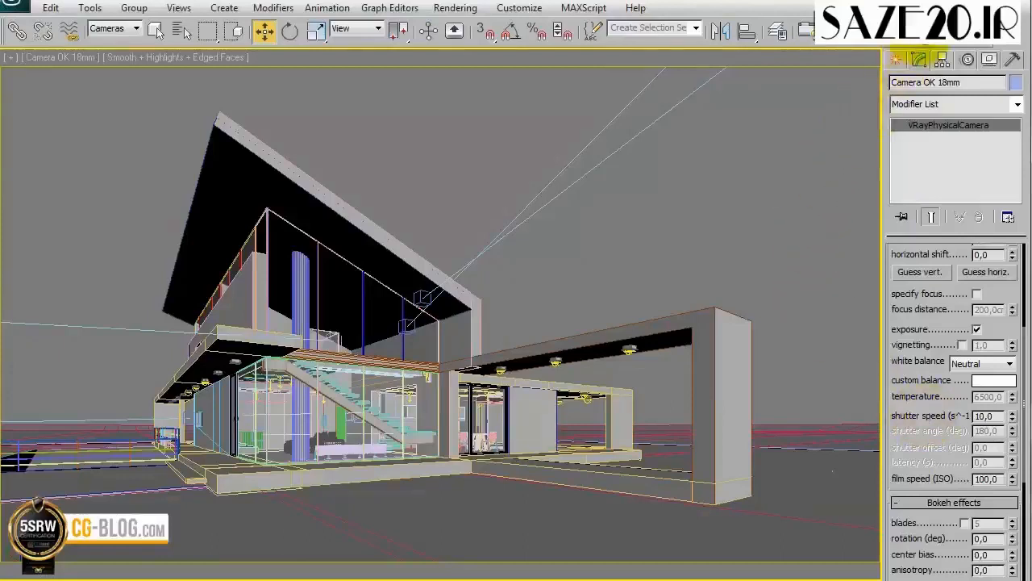
Set the V-Ray color mapping type to Exponential in the render settings.
key("F10")
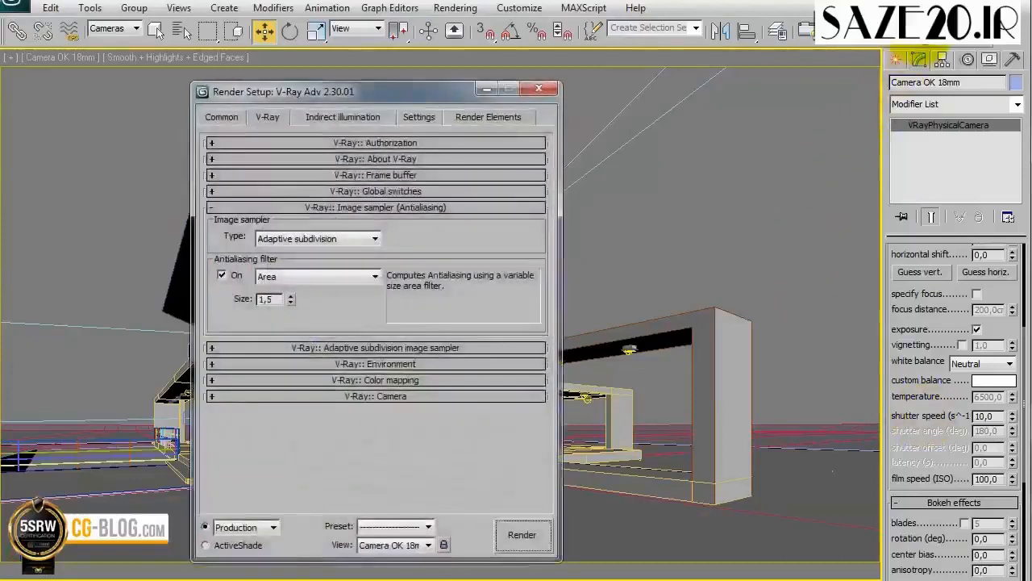
left_click(433, 384)
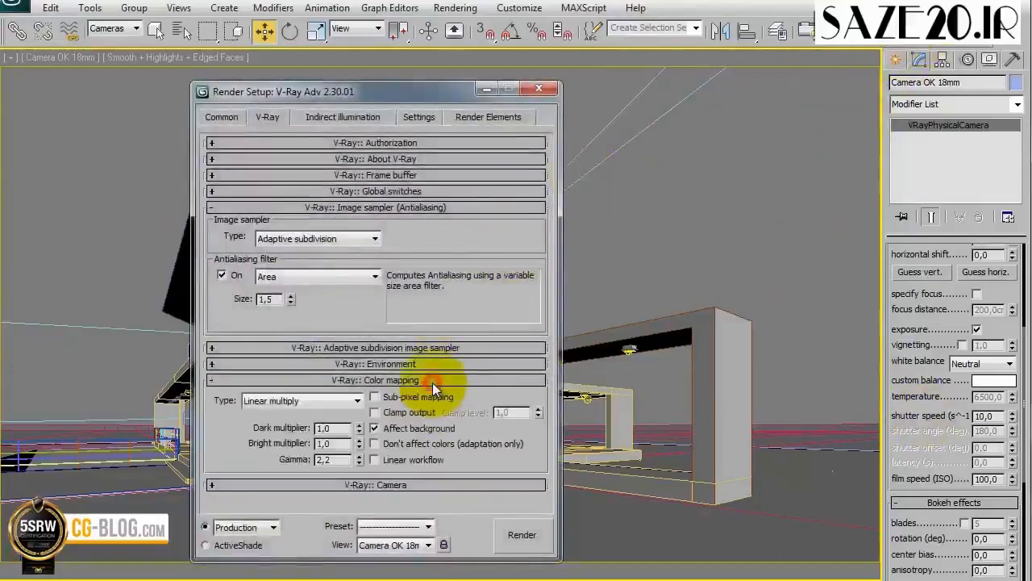
left_click(341, 402)
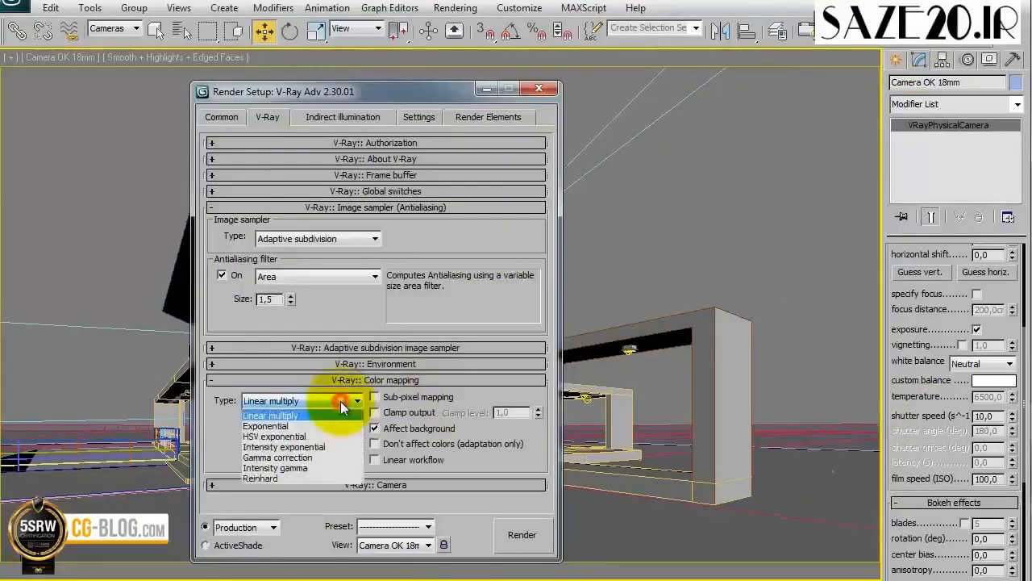
left_click(331, 425)
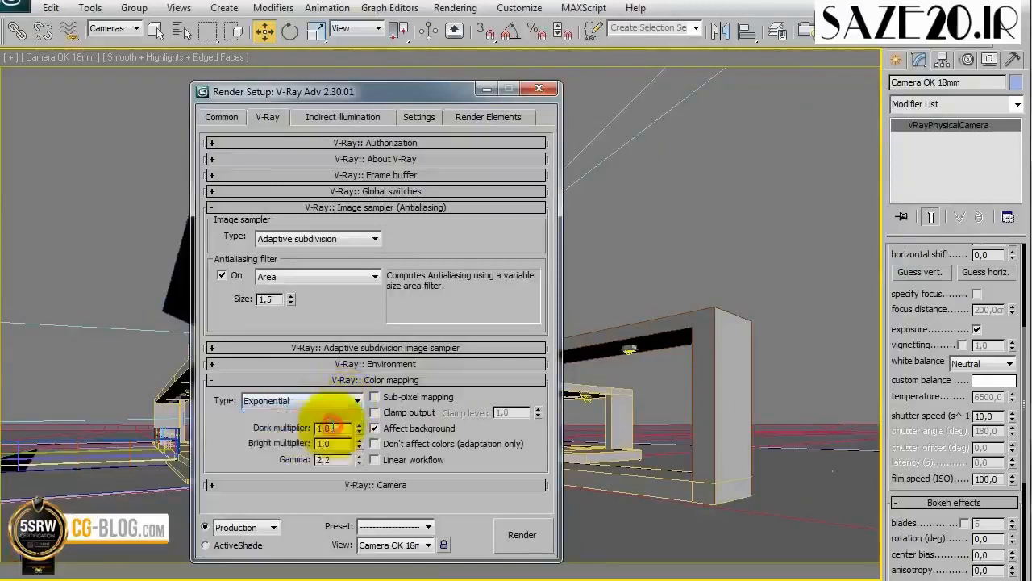
left_click(537, 88)
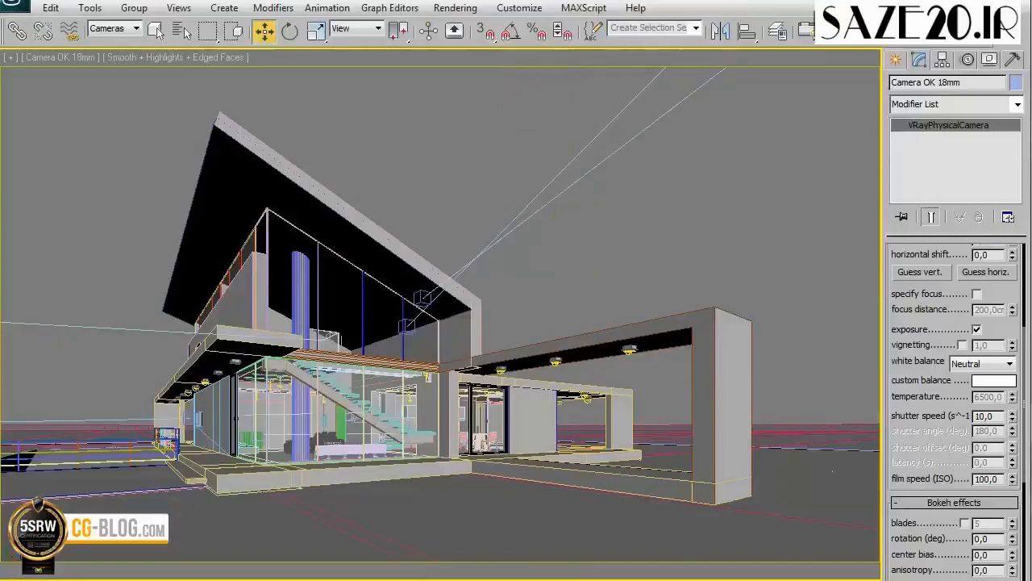
Inspect the V-Ray light parameters of the portico ceiling spotlight and the two interior lights of the house.
left_click(484, 371)
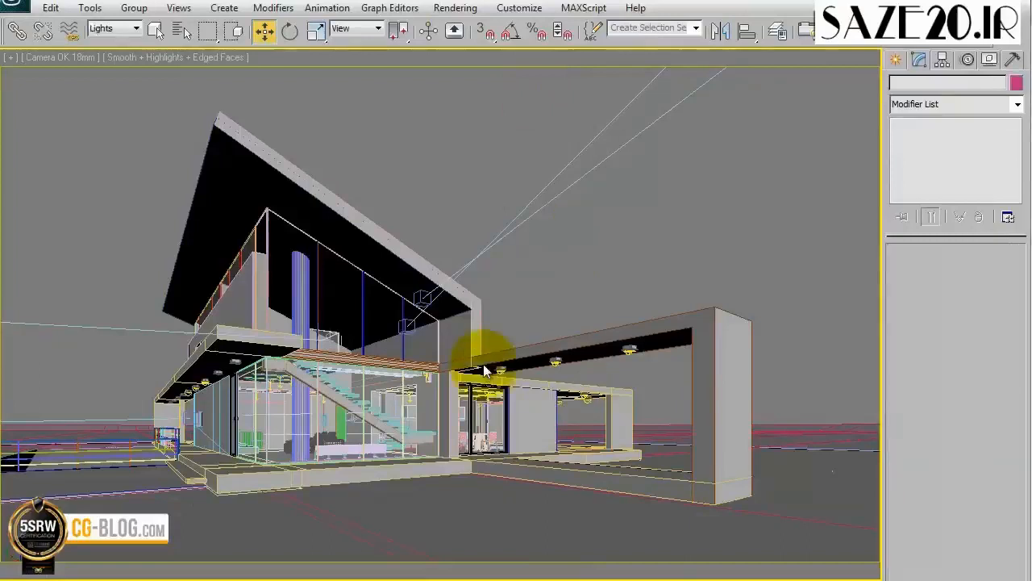
left_click(629, 352)
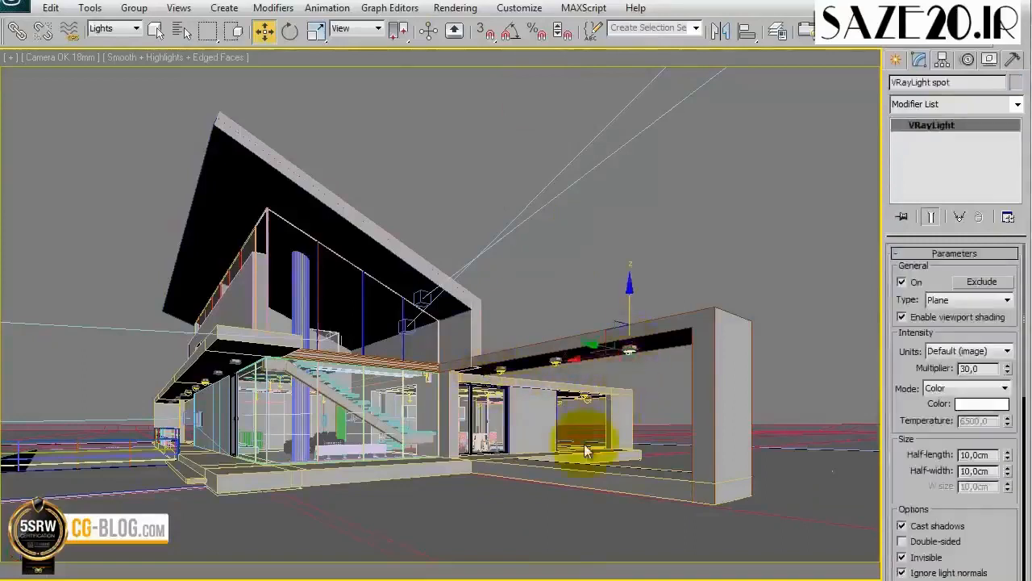
left_click(421, 376)
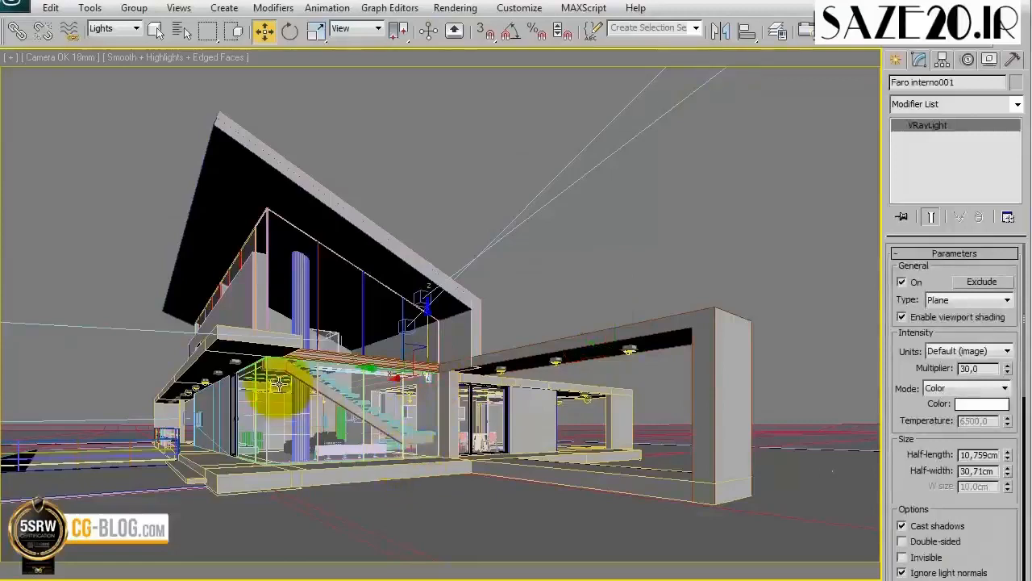
left_click(278, 384)
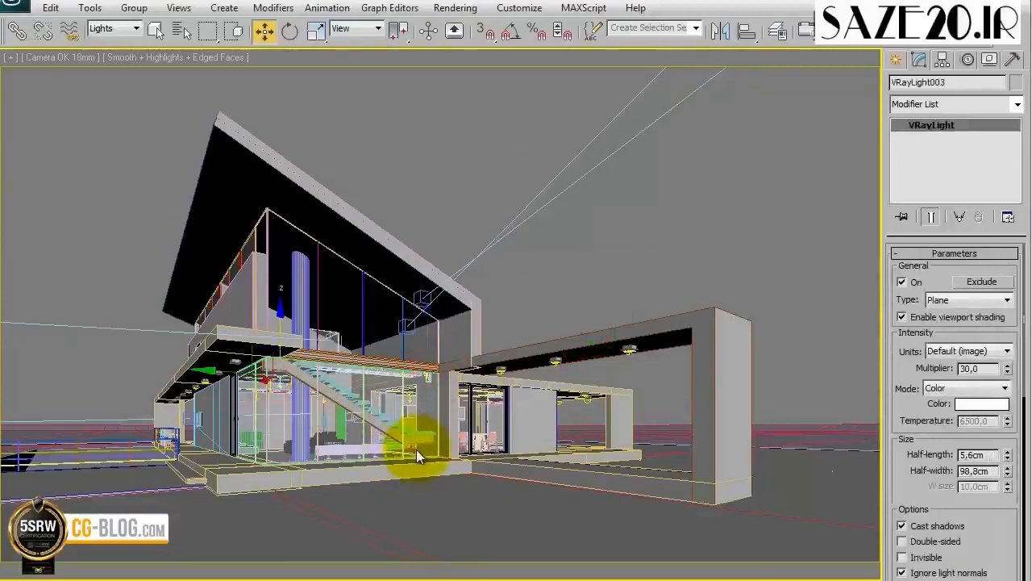
Render the Camera OK 18mm view and check the settings of the source light material.
left_click(971, 34)
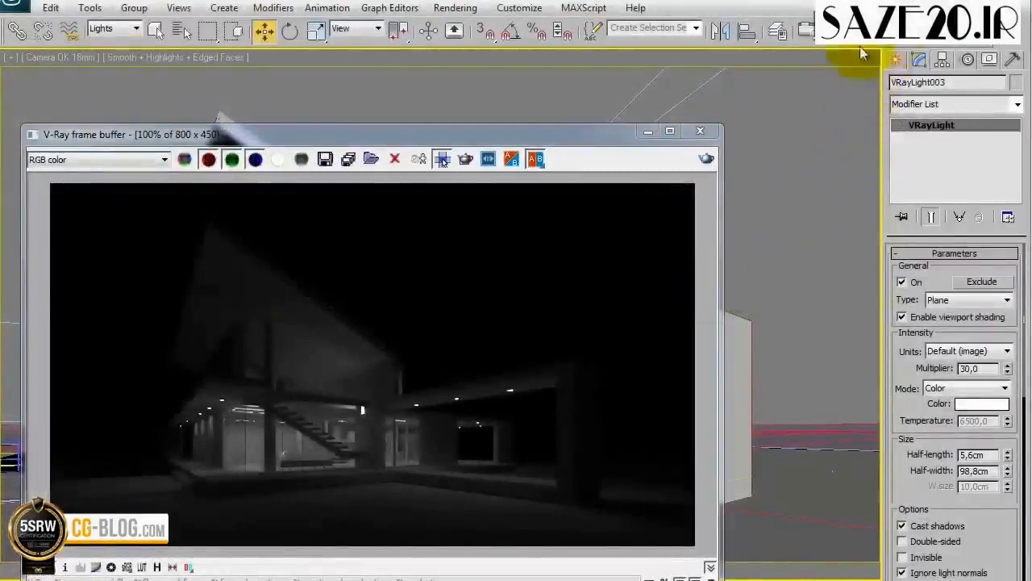
key("m")
left_click(149, 100)
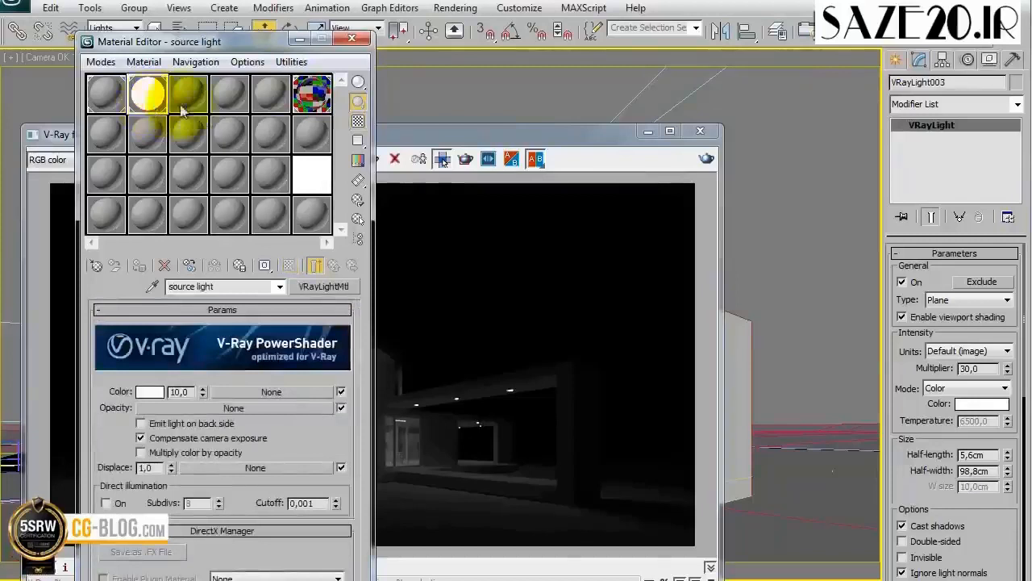
left_click(348, 42)
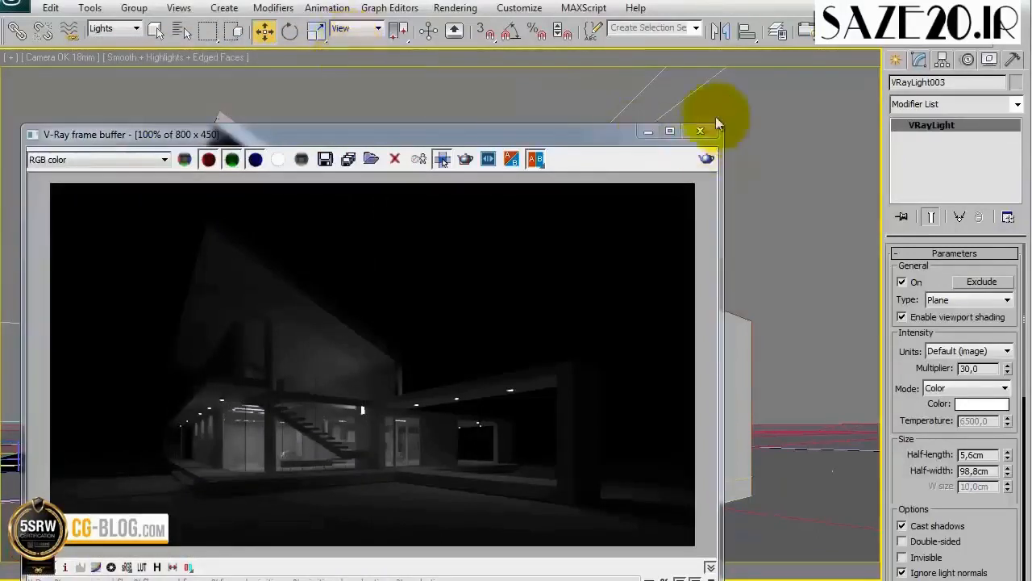
left_click(700, 130)
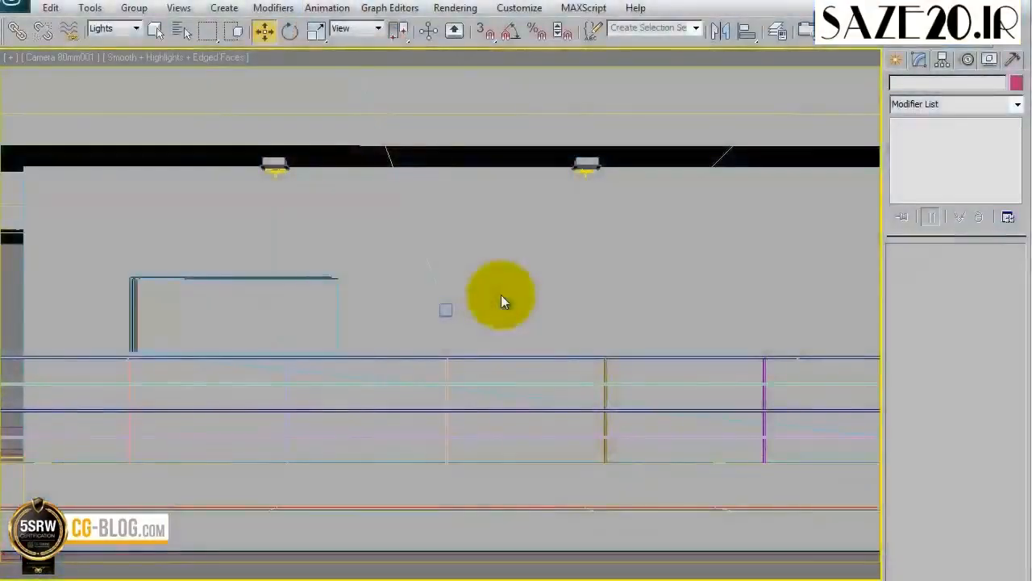
Make the ceiling spotlight above the wall opening invisible and stop it from affecting specular and reflections.
left_click(274, 171)
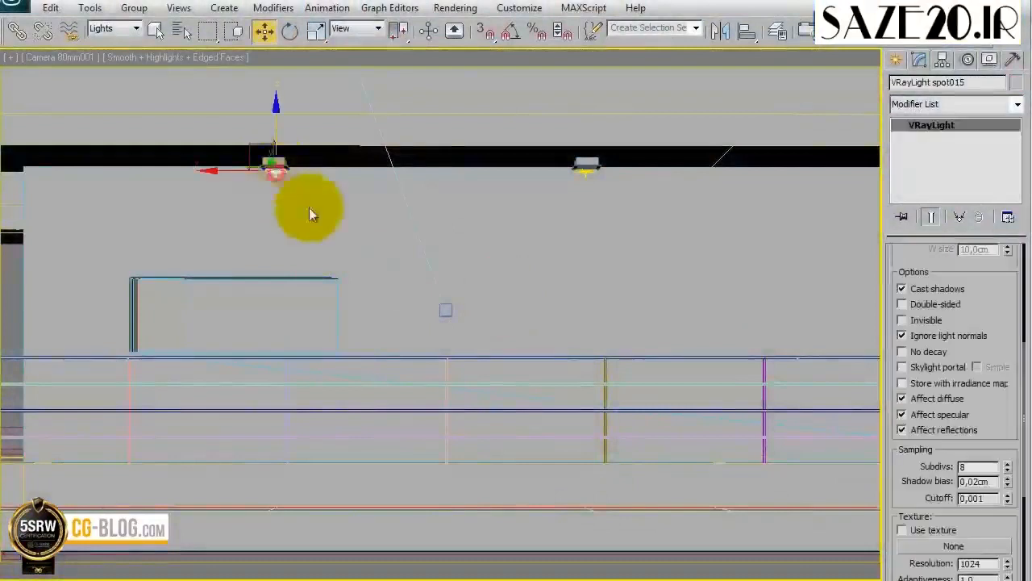
left_click(901, 319)
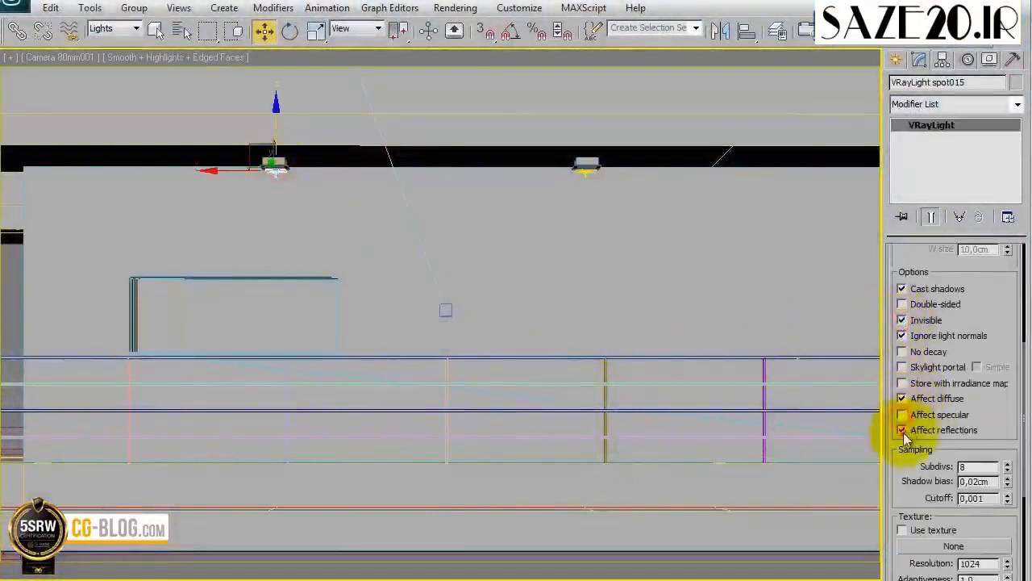
Set the spotlight's intensity units to Radiant power (W) with a multiplier of 100.
left_click_drag(991, 292, 991, 448)
left_click(990, 263)
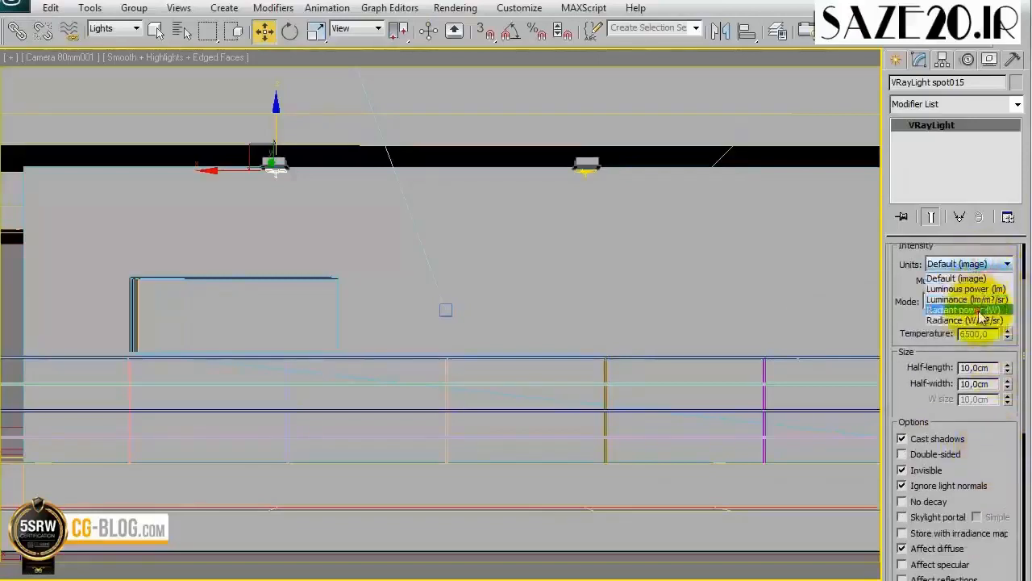
left_click(982, 310)
left_click(986, 281)
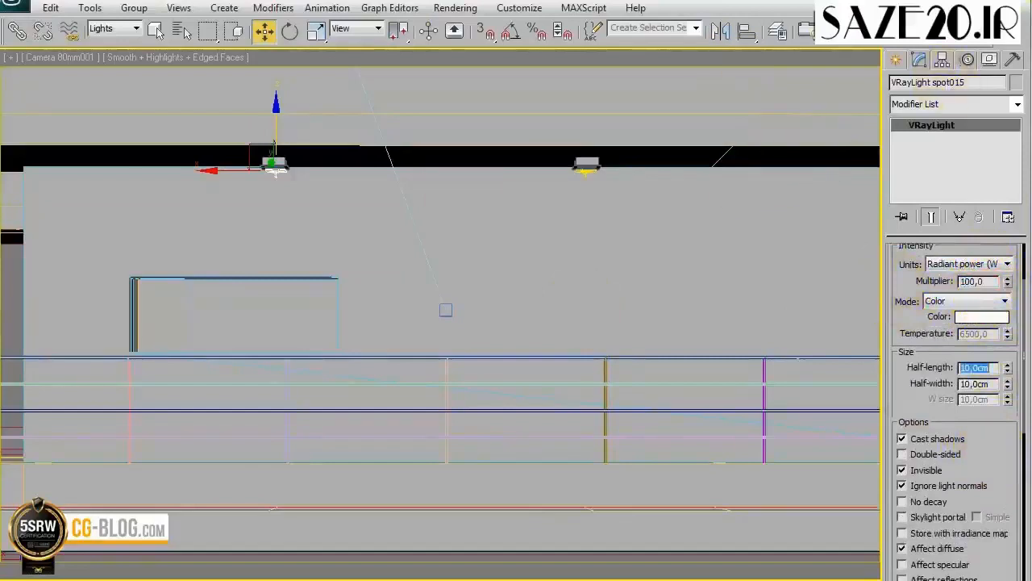
Render the Camera 80mm001 view to test the spotlight and review the light's sampling settings.
left_click(996, 30)
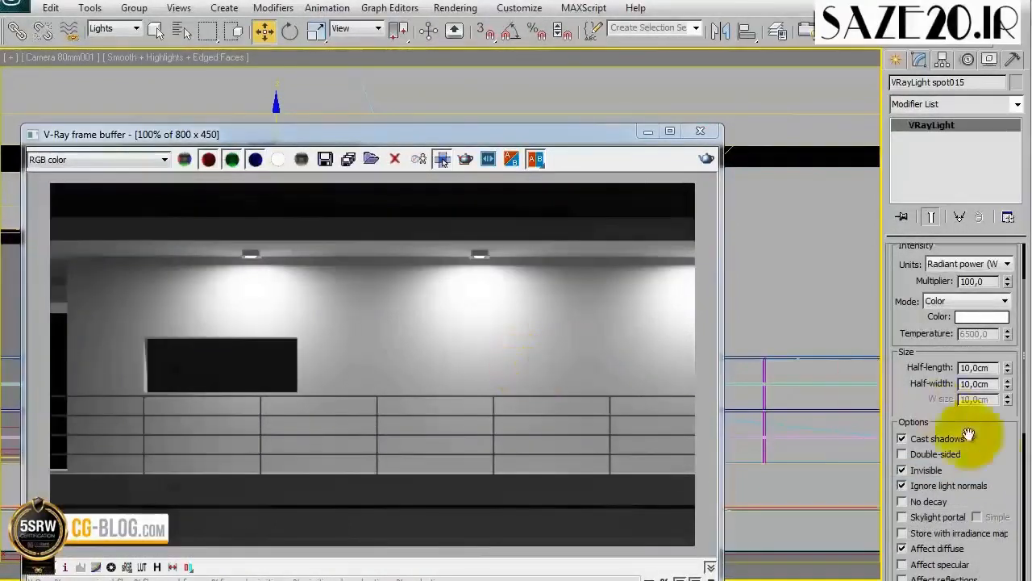
left_click_drag(993, 450, 1006, 345)
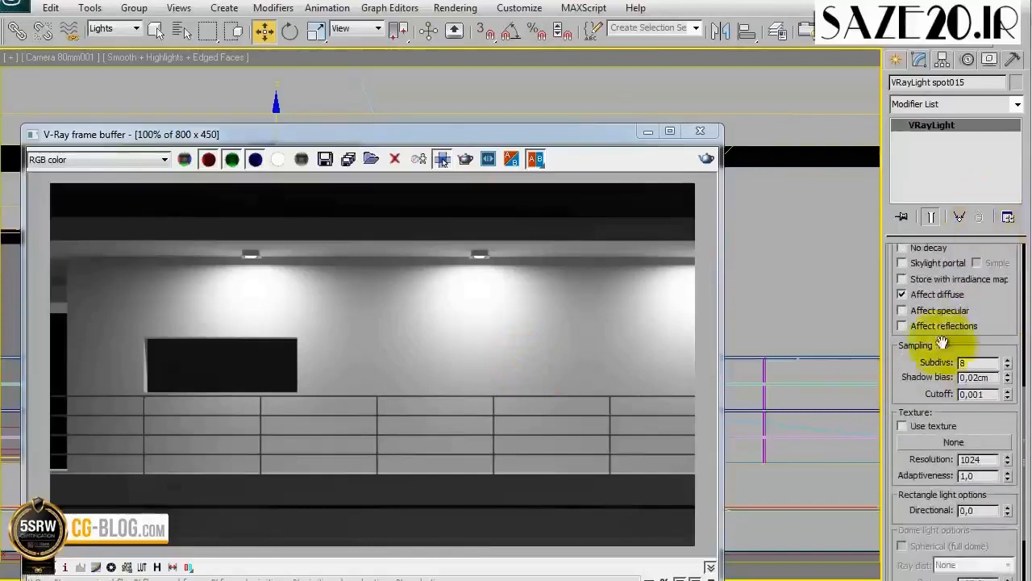
Limit the V-Ray test render to a tall region covering the left half of the middle ceiling spotlight and its glow.
left_click_drag(899, 494, 895, 380)
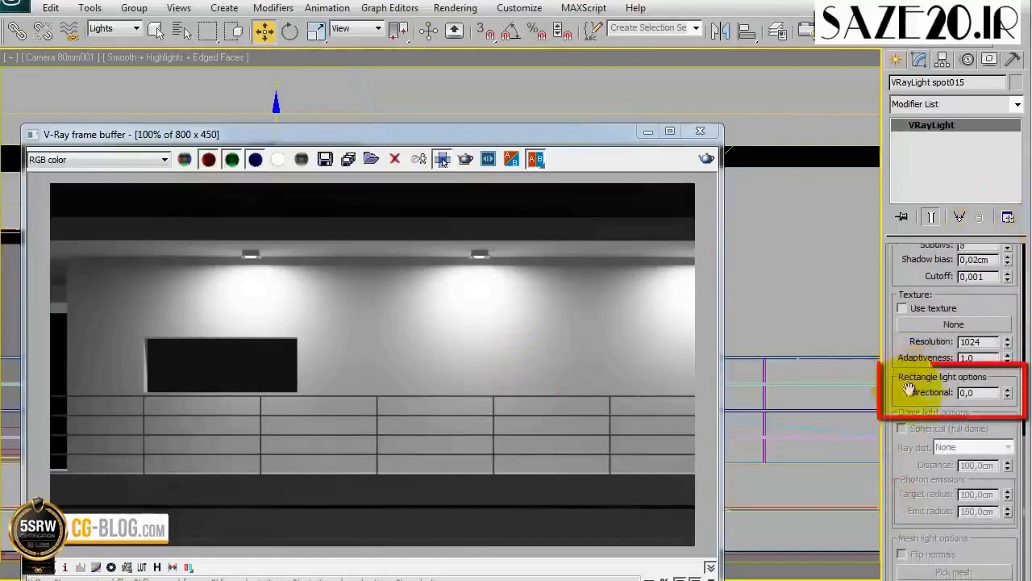
double_click(979, 392)
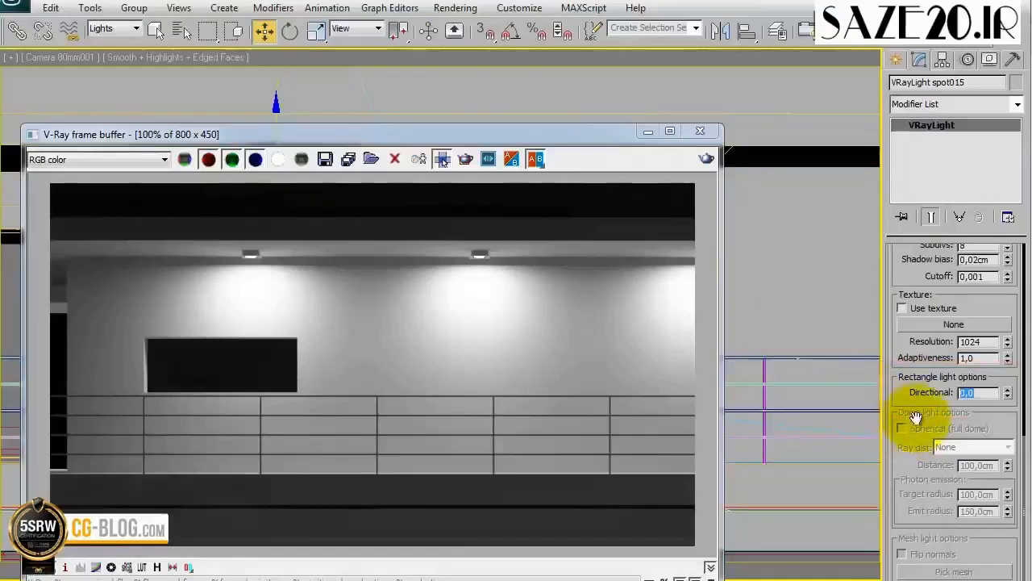
left_click(466, 159)
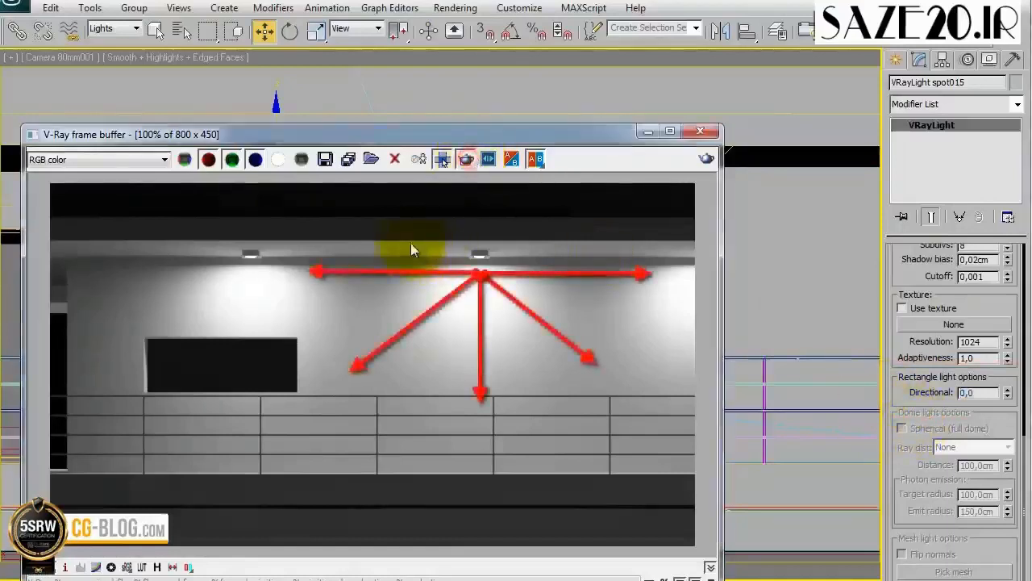
left_click_drag(409, 241, 552, 403)
left_click_drag(574, 475, 568, 457)
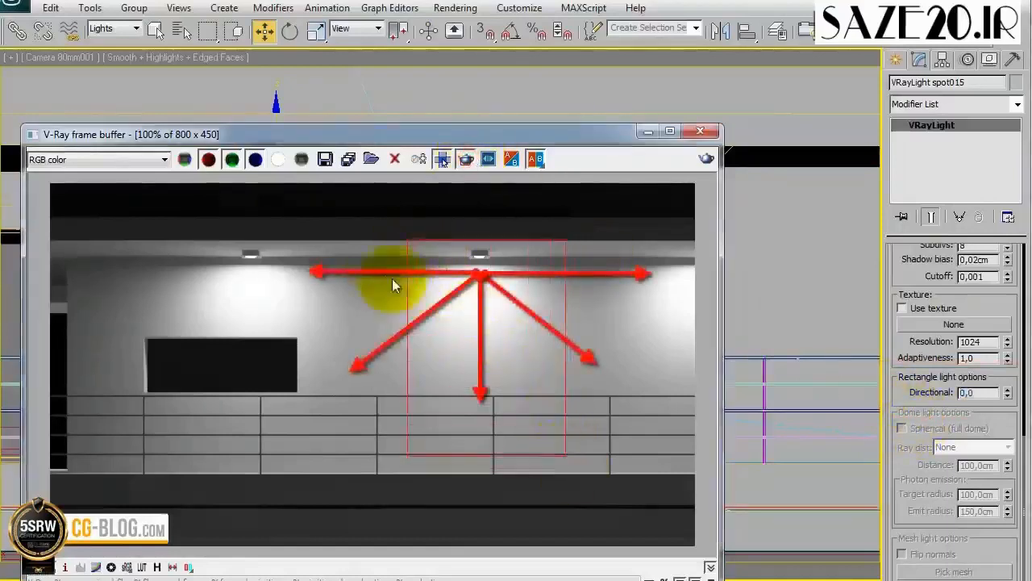
left_click_drag(480, 236, 356, 492)
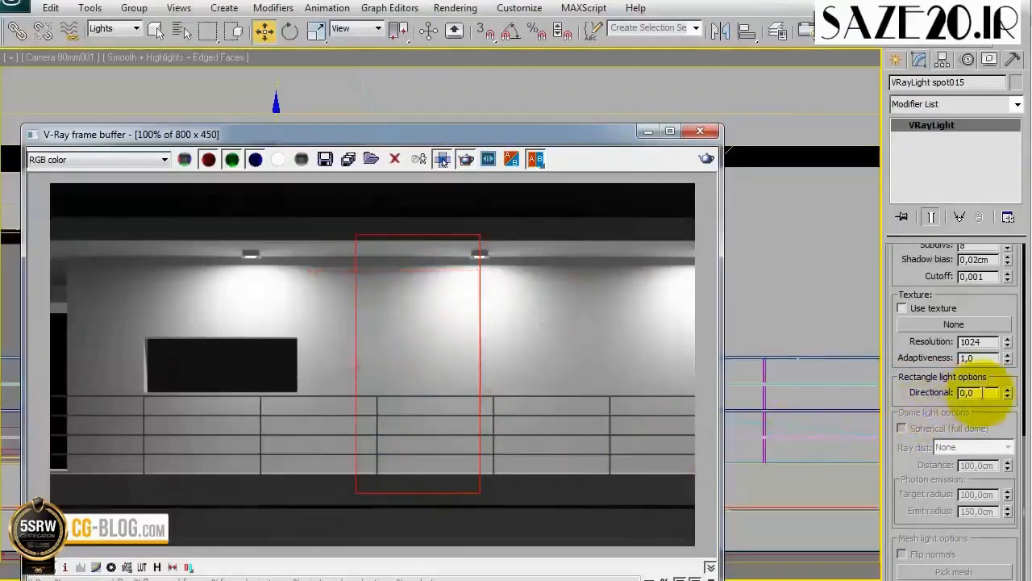
Test-render the region with the spotlight's Directional value at 0,2 and again with a higher value.
double_click(987, 392)
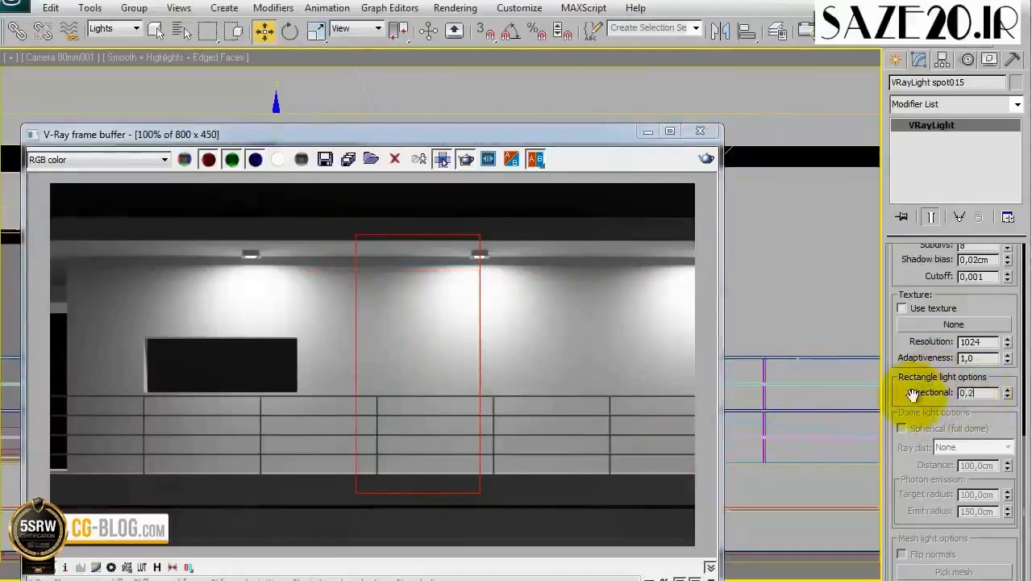
left_click(706, 158)
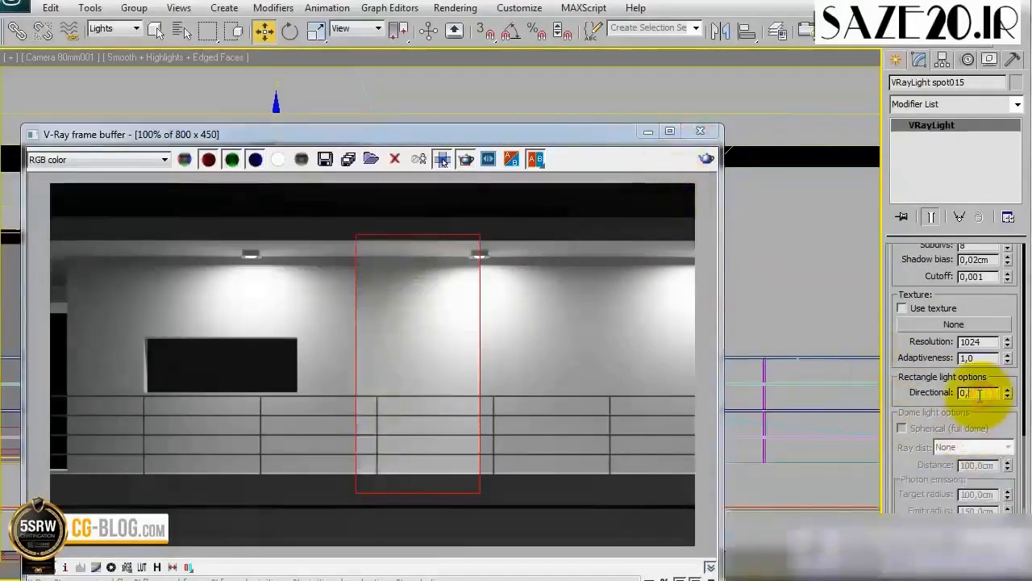
left_click(706, 158)
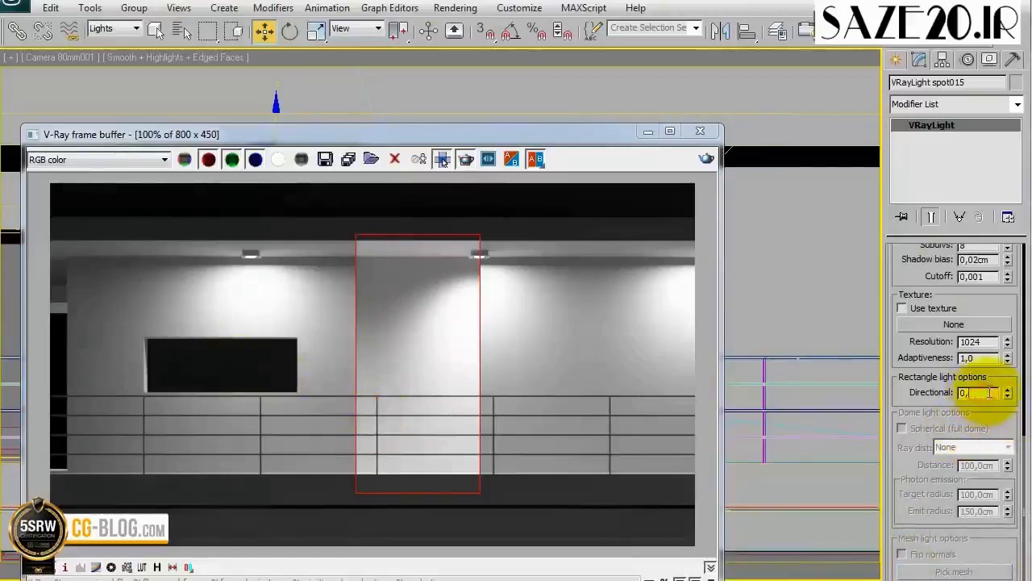
Set the spotlight's Directional value to 0,7, test it in the region, and render the whole Camera 80mm001 view.
left_click(707, 158)
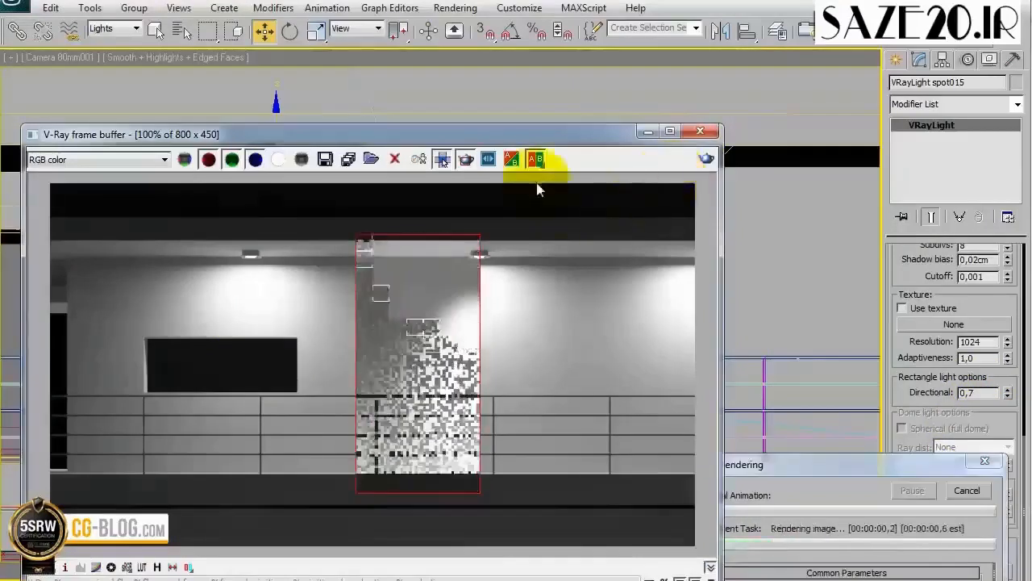
left_click(467, 161)
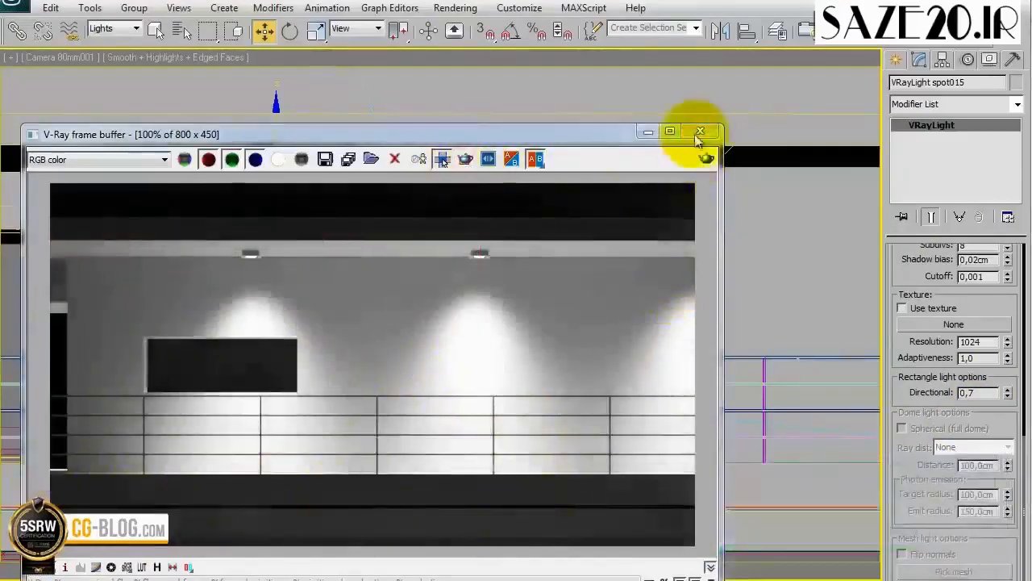
left_click(701, 132)
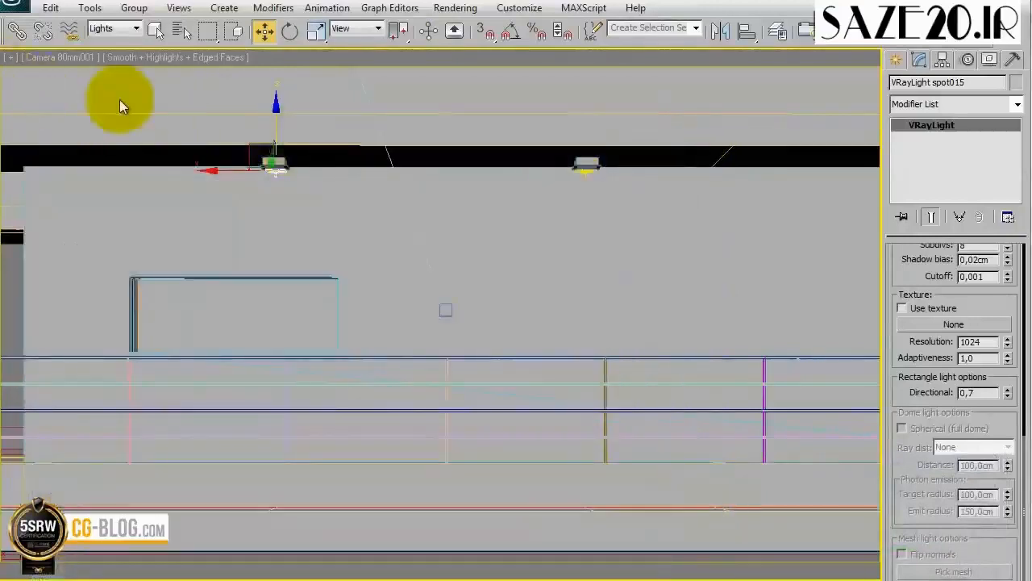
Switch to the Camera OK 18mm view and render only a region around the spotlights at the far left end of the house.
key("c")
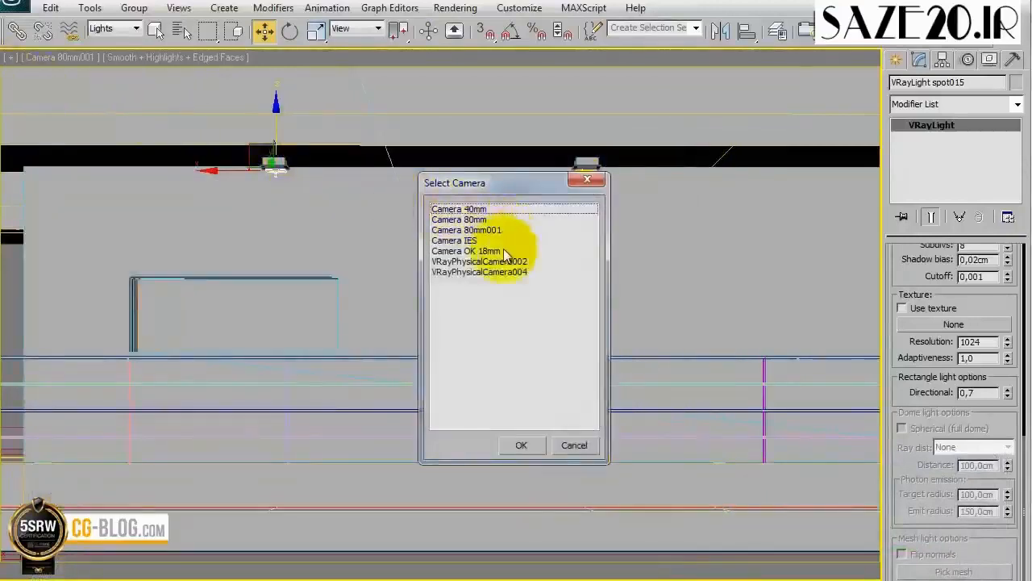
double_click(482, 252)
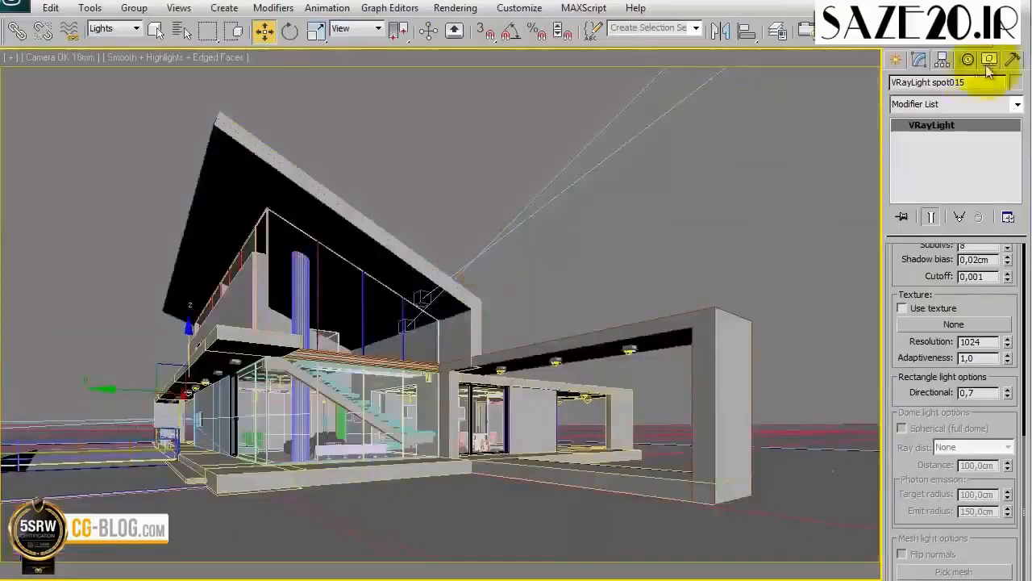
key("shift+q")
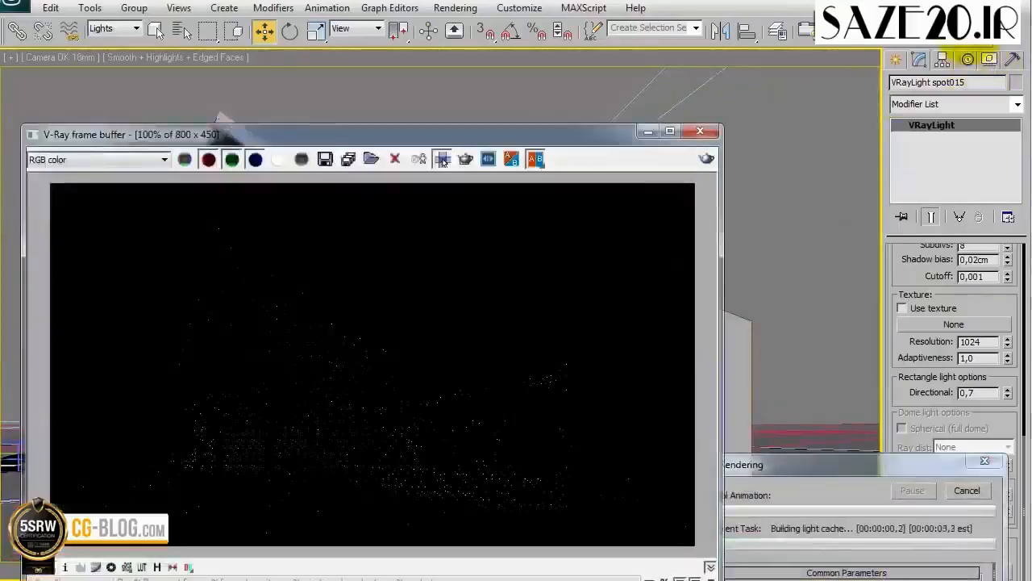
left_click(967, 490)
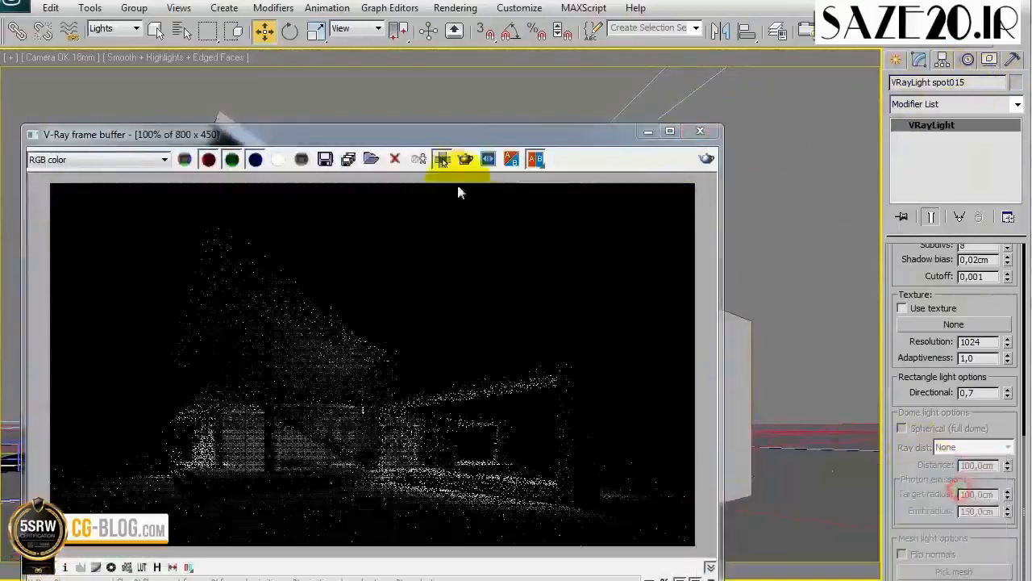
left_click(442, 159)
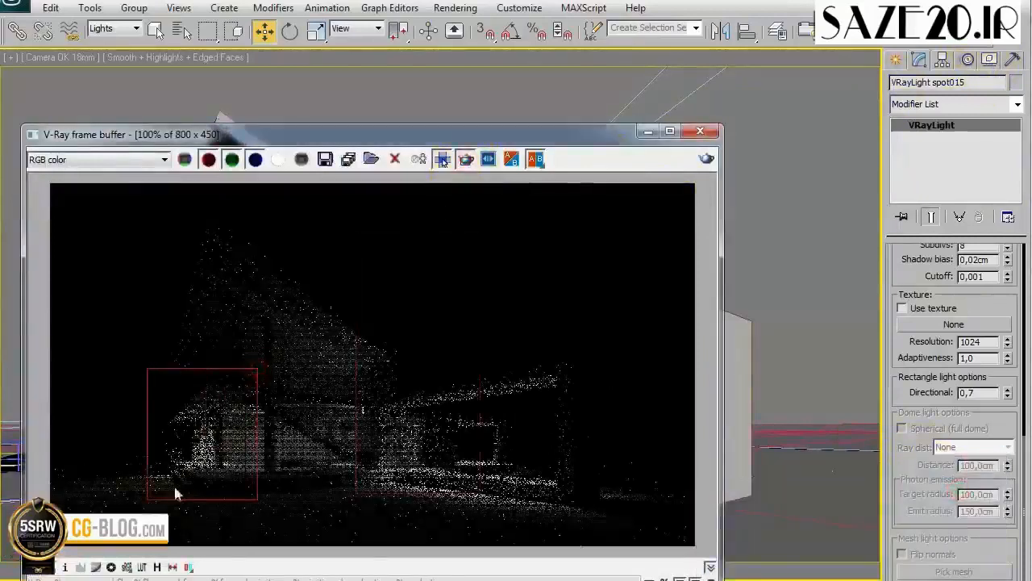
scroll(194, 438, "up", 1)
middle_click_drag(195, 438, 195, 379)
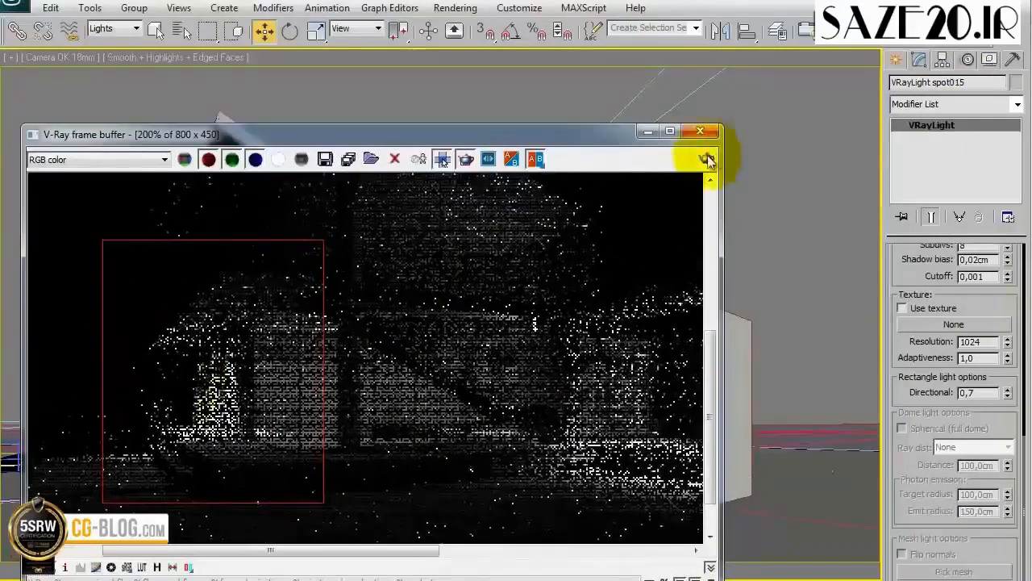
left_click(706, 159)
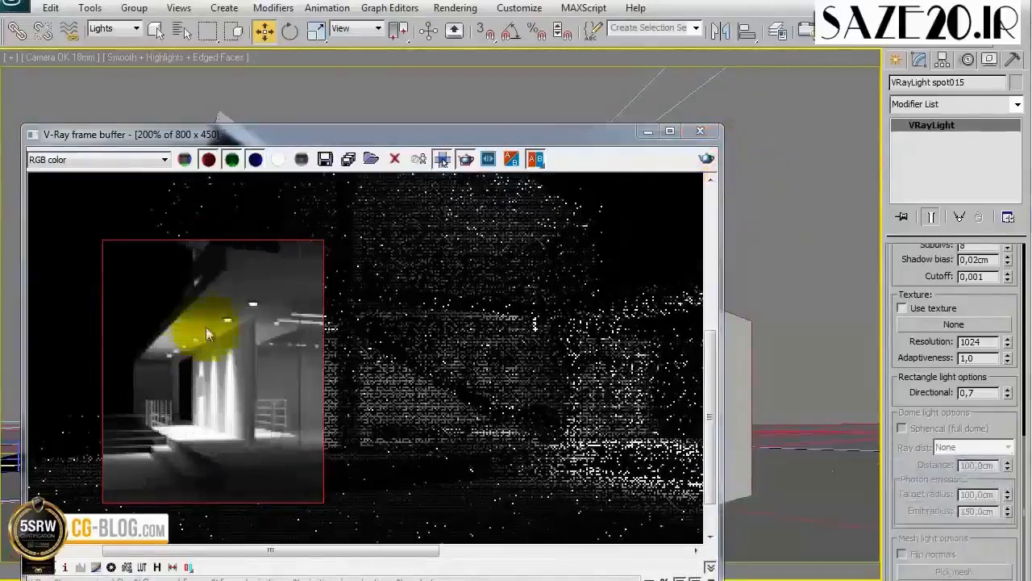
Render the complete Camera OK 18mm view without the region limit and close the frame buffer.
scroll(395, 276, "down", 1)
left_click(441, 159)
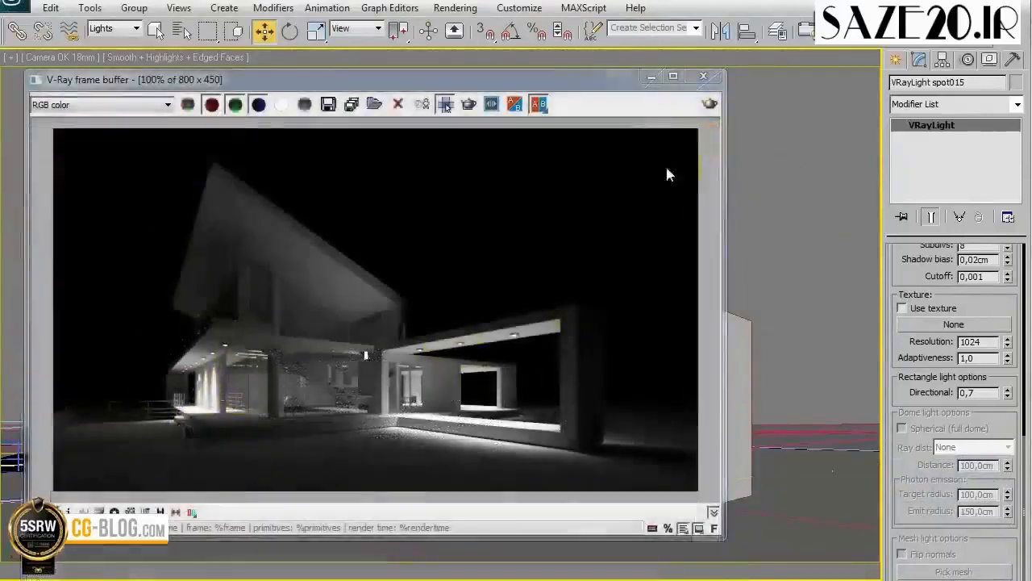
left_click(703, 94)
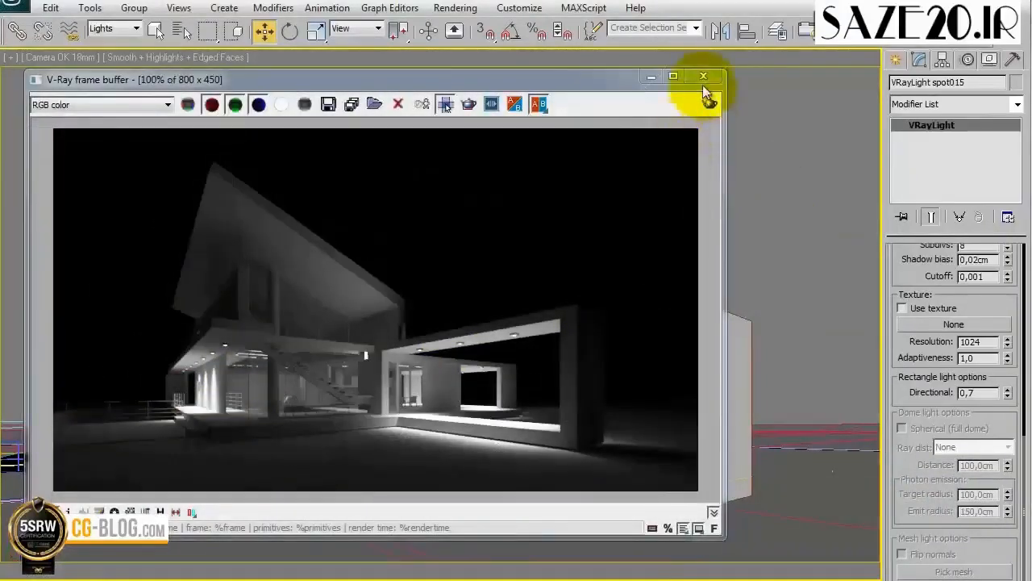
left_click(703, 79)
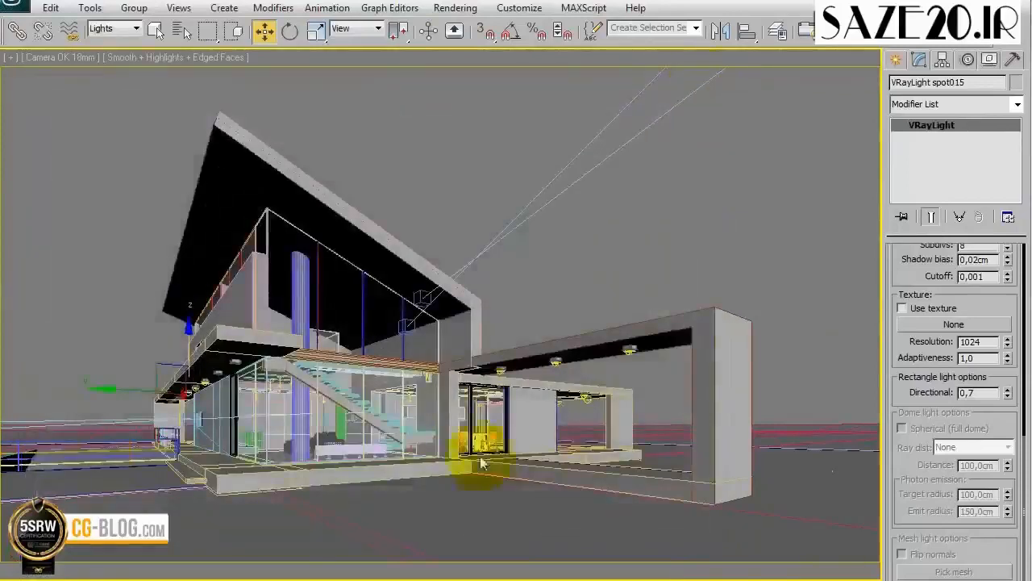
Set the interior light Faro interno001 to Radiant power (W) units with a multiplier of 200.
left_click(425, 376)
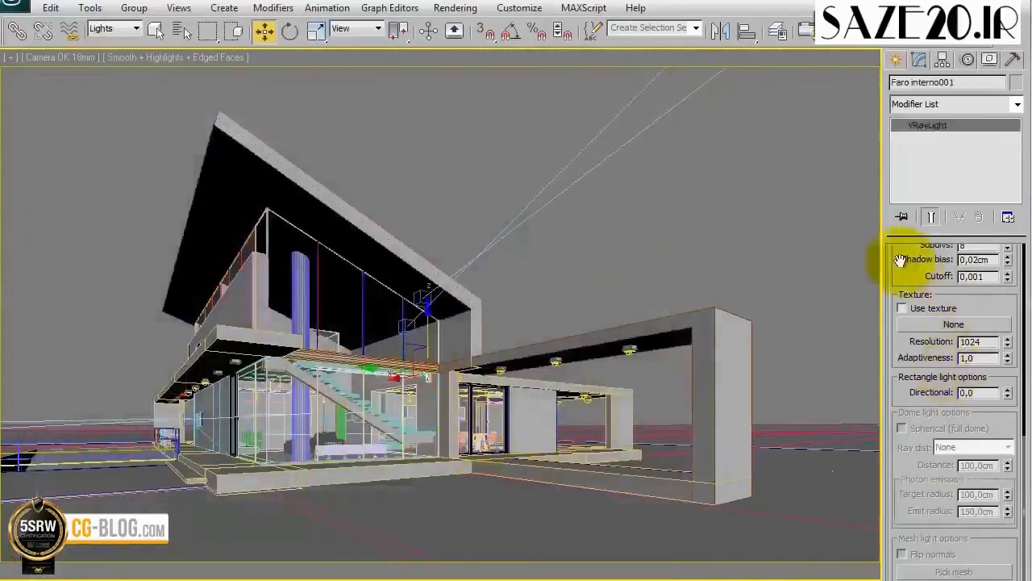
left_click_drag(900, 260, 892, 511)
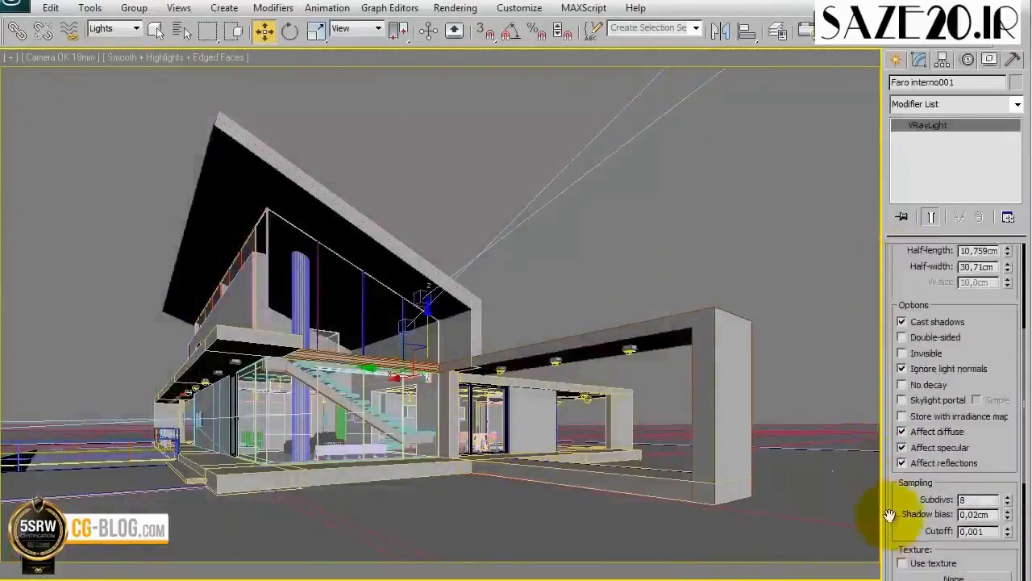
scroll(979, 369, "up", 3)
scroll(980, 370, "up", 1)
left_click(979, 352)
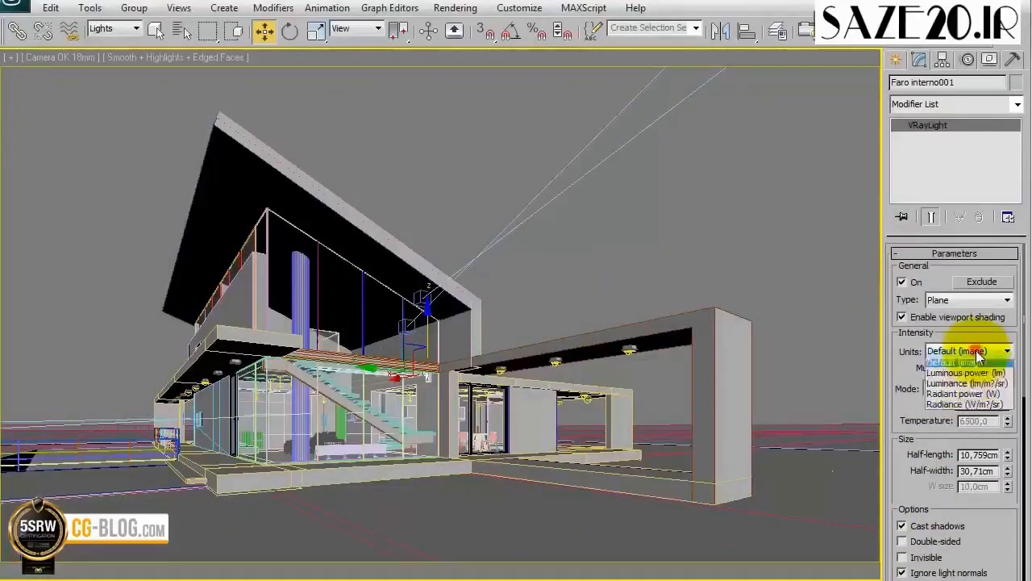
left_click(966, 398)
left_click_drag(991, 368, 914, 368)
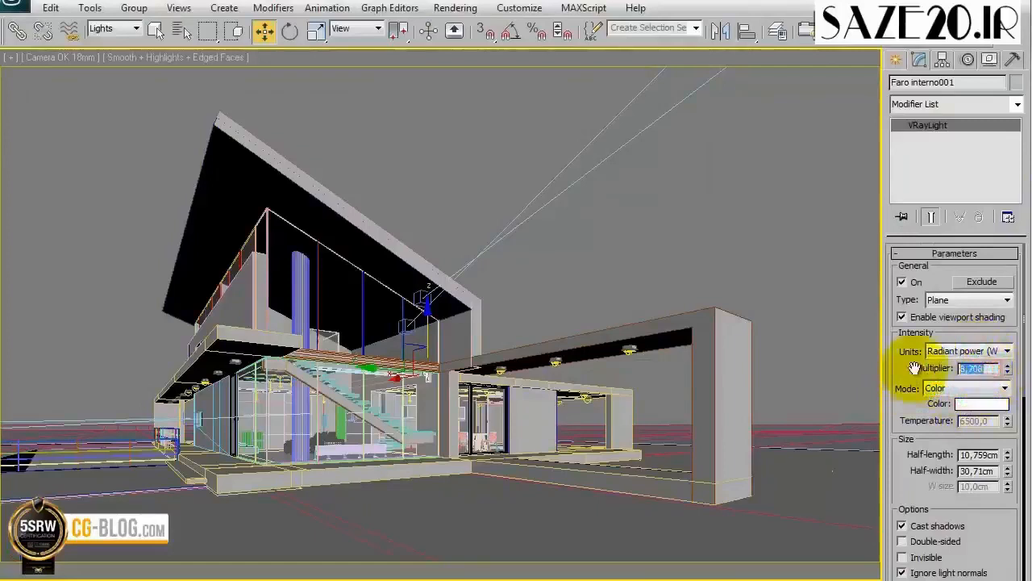
Reopen the V-Ray frame buffer and render a region covering the upper floor and the glazed interior to test the interior light.
right_click(681, 241)
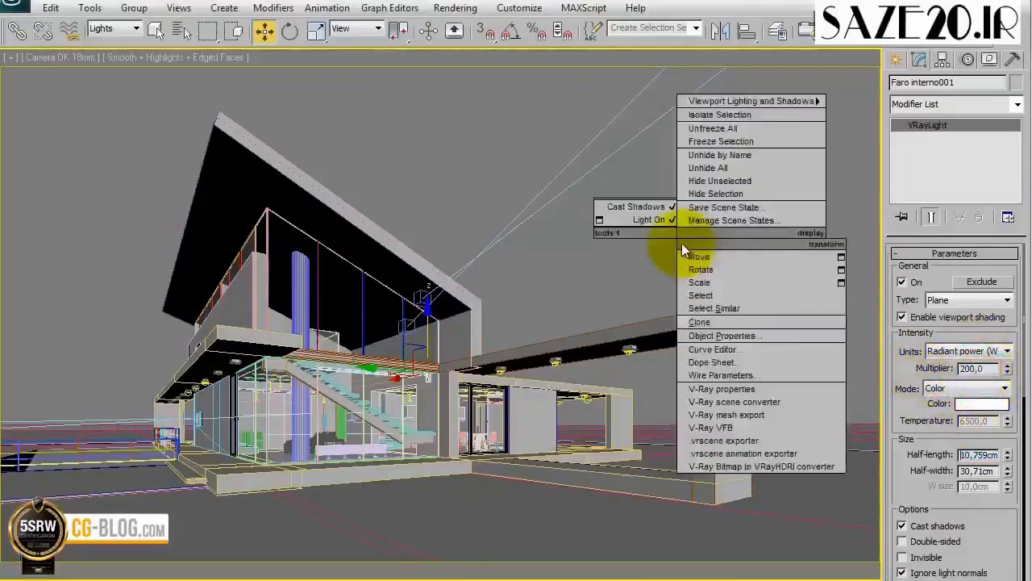
left_click(764, 433)
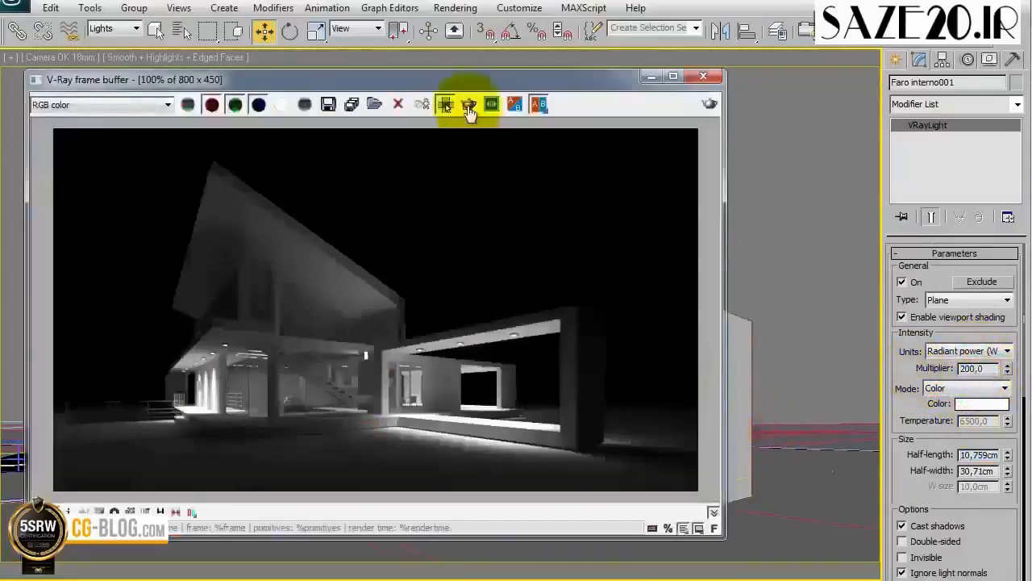
left_click(470, 109)
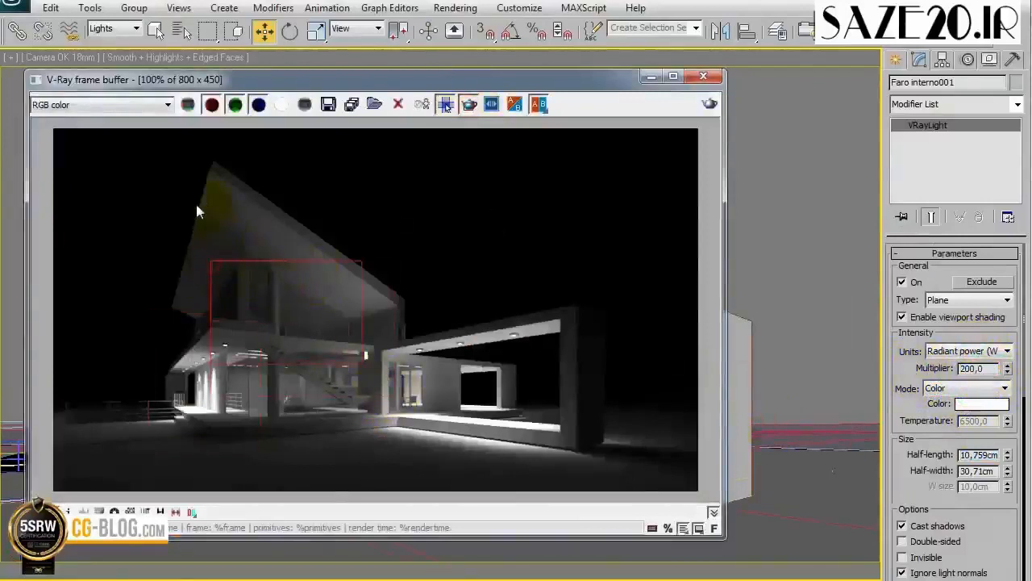
left_click_drag(197, 181, 391, 395)
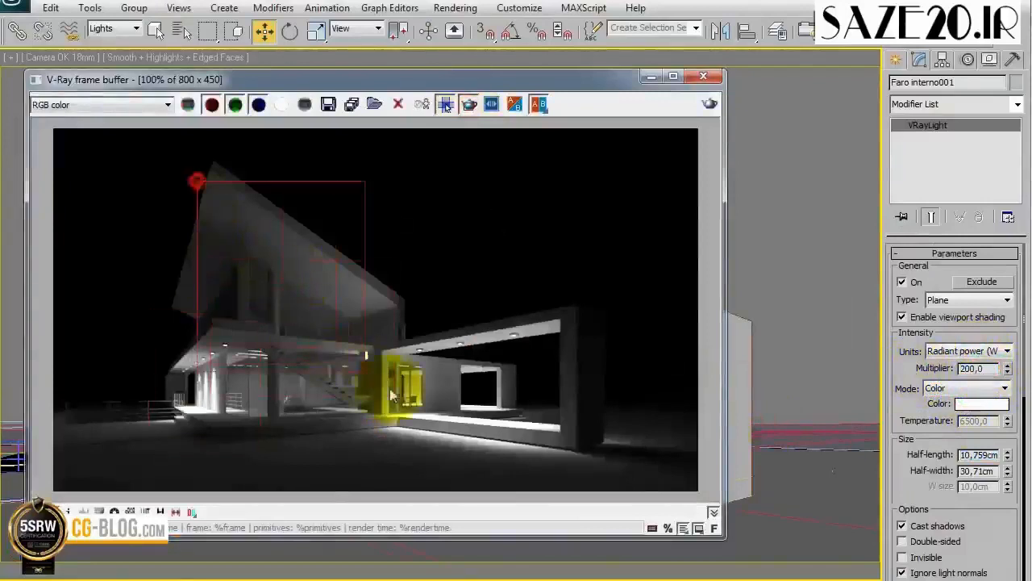
left_click(710, 103)
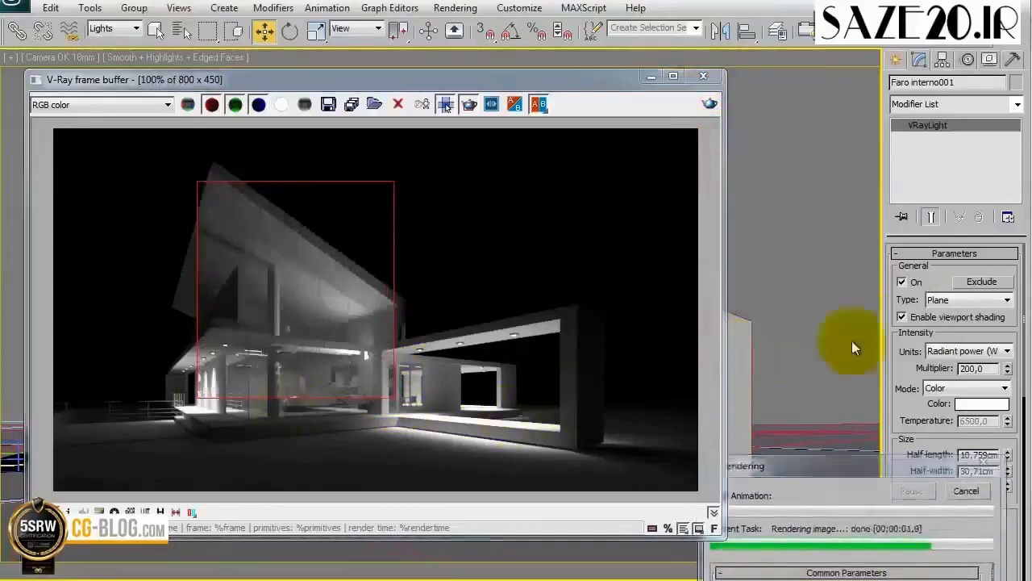
Set the interior light's multiplier to 500 and render the region and the full view to check it.
double_click(989, 367)
type("500")
key("Tab")
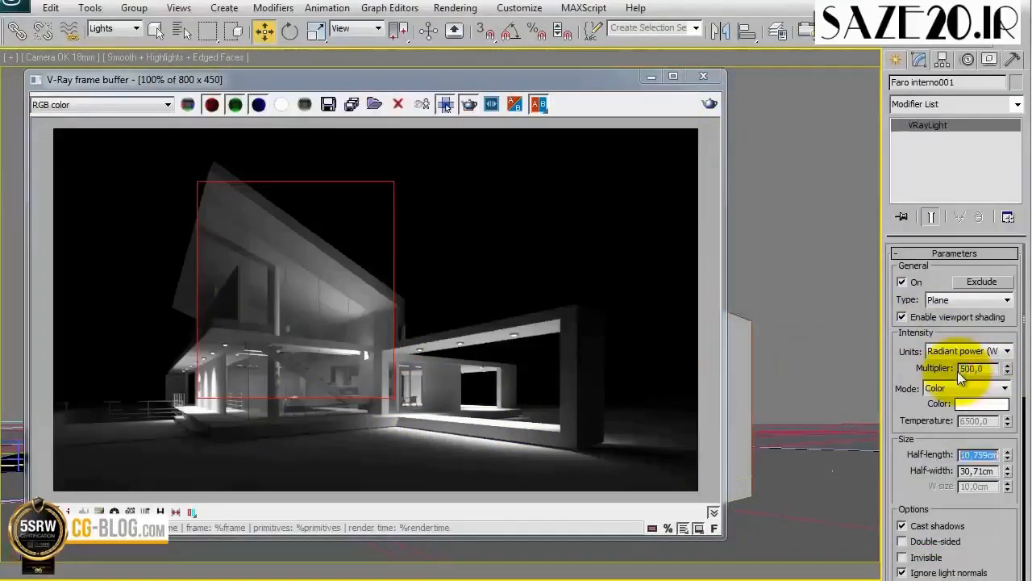
left_click(709, 104)
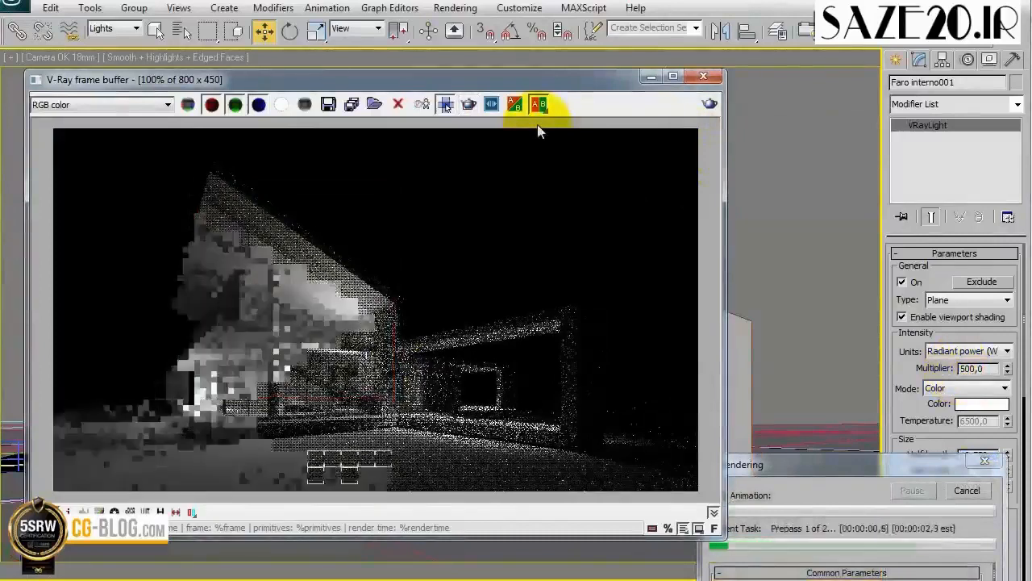
left_click(705, 74)
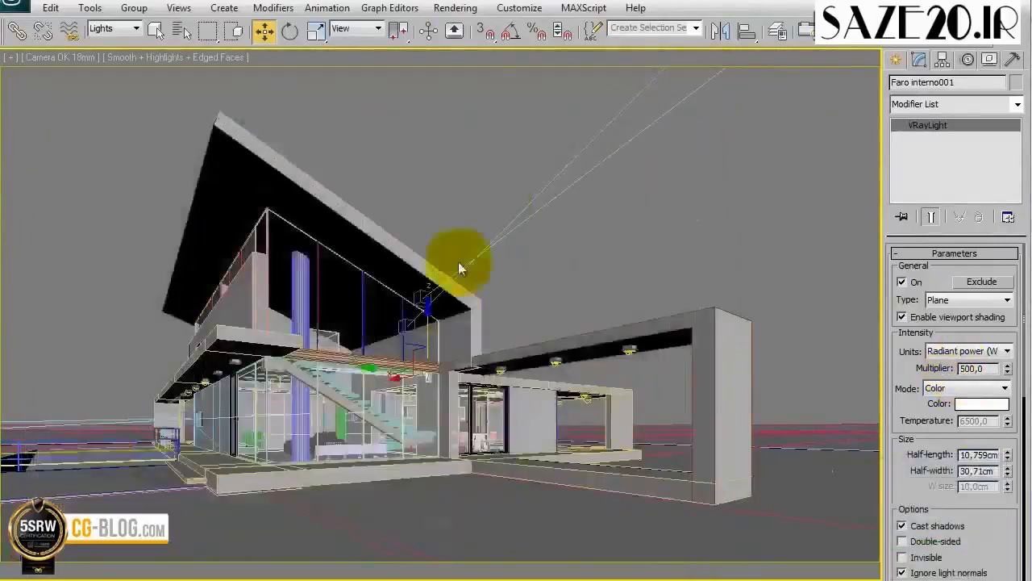
Turn off the spotlights under the large concrete frame and select the interior light Faro interno001 again.
left_click(500, 373)
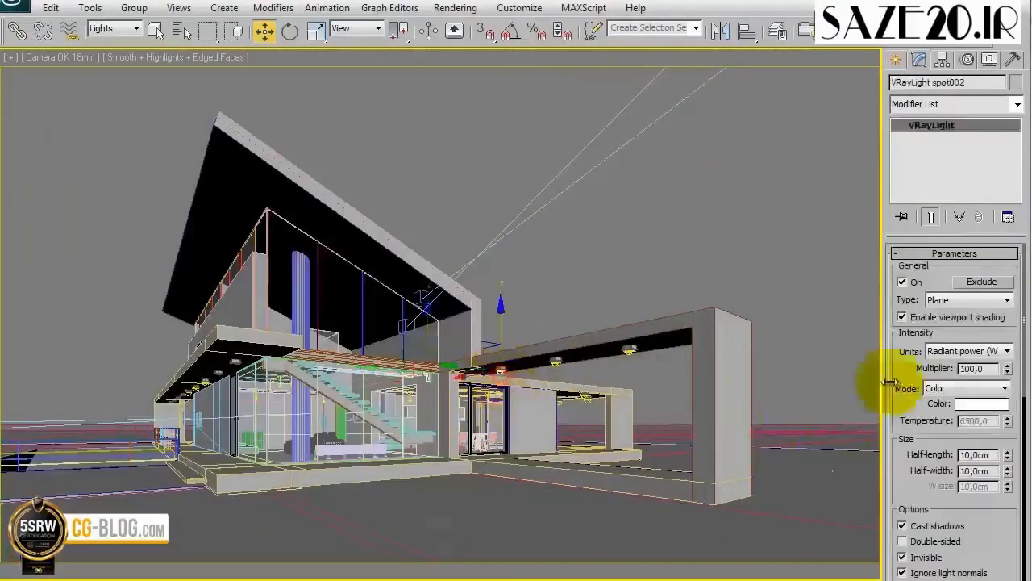
left_click(902, 281)
left_click(427, 379)
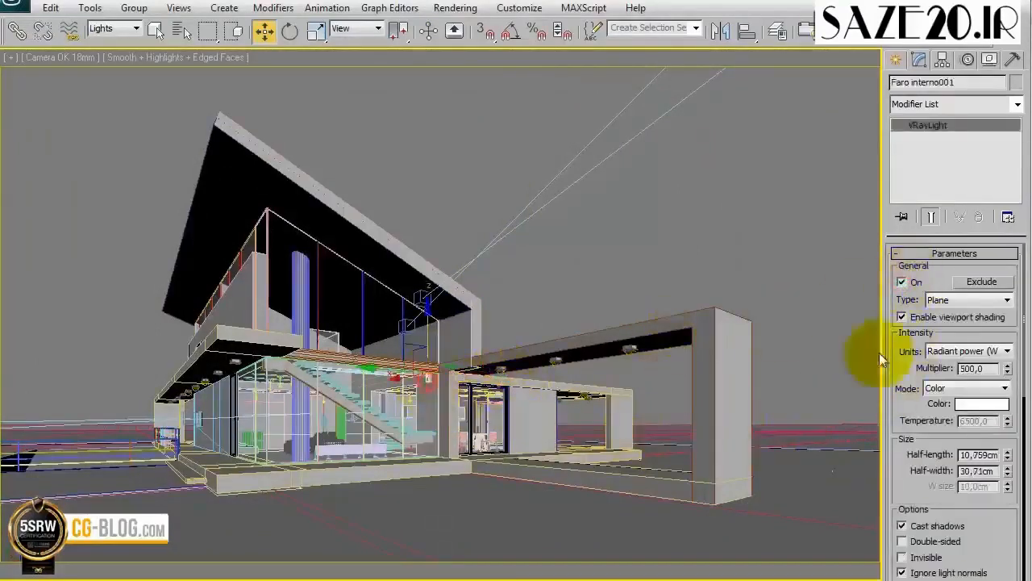
Turn off the interior light Faro interno001.
left_click(902, 281)
left_click(756, 242)
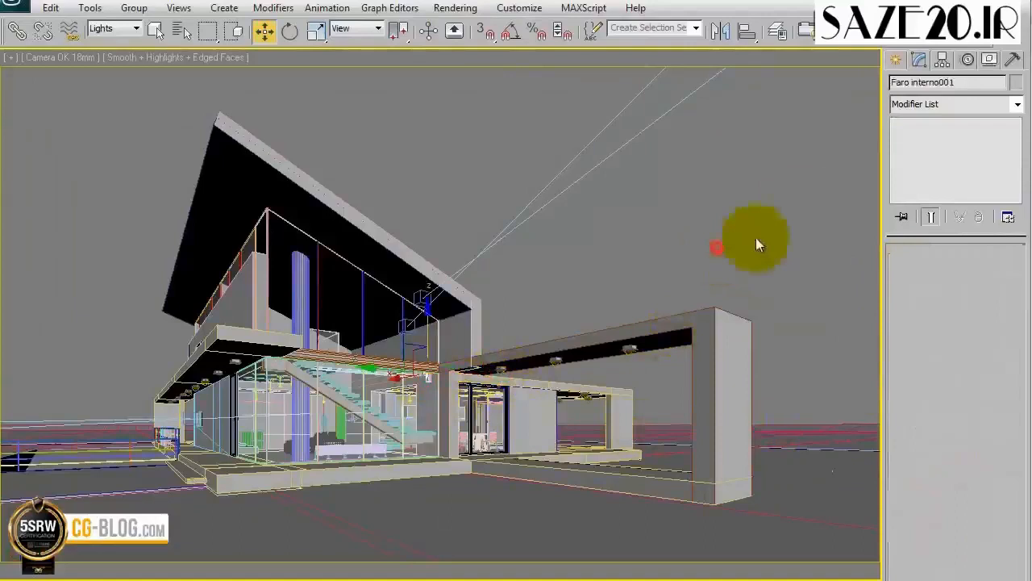
Create a V-Ray light of type Dome, switched on, on the ground in front of the house.
left_click(896, 60)
left_click(941, 86)
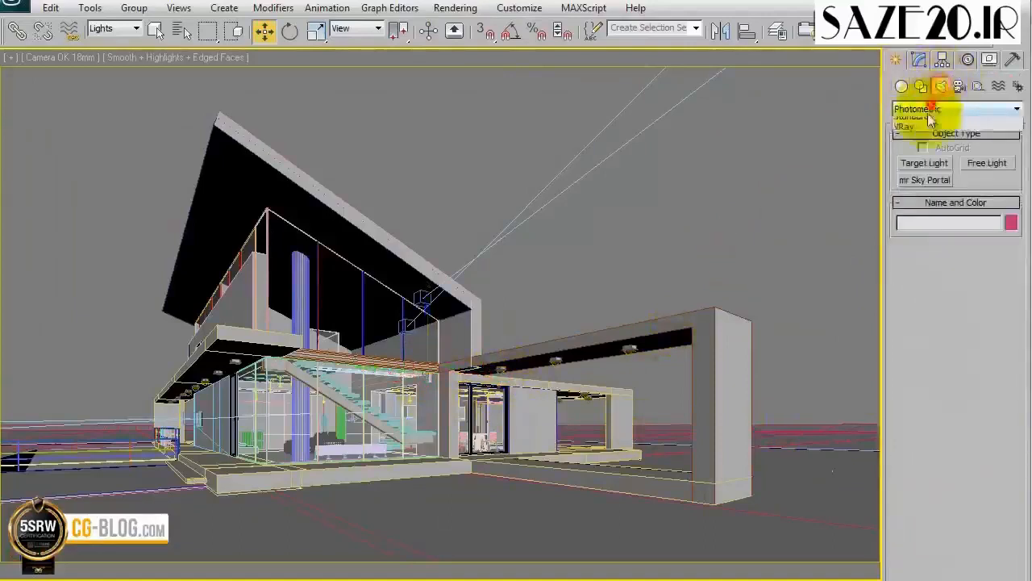
left_click(927, 109)
left_click(915, 153)
left_click(925, 163)
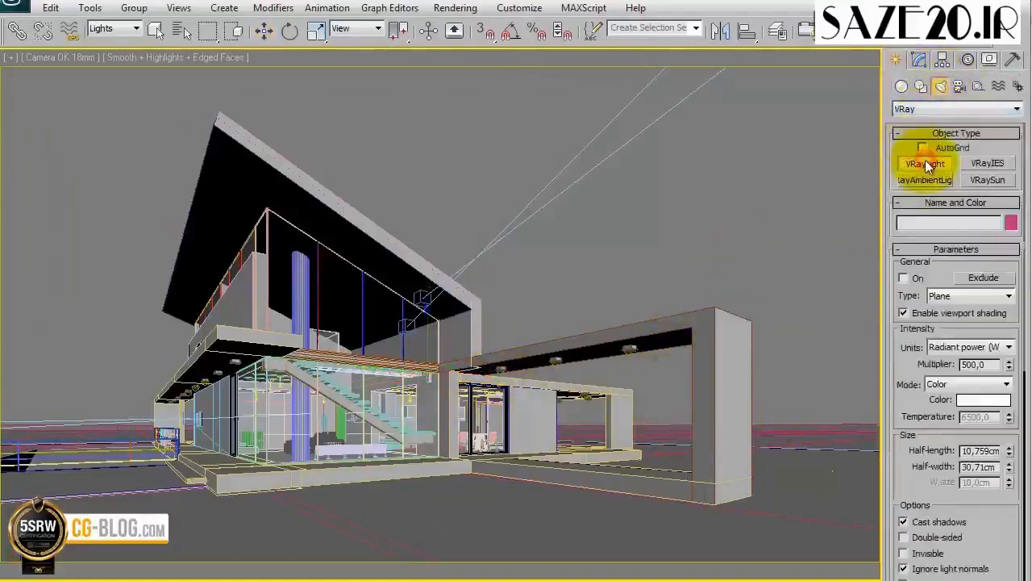
left_click(972, 296)
left_click(971, 321)
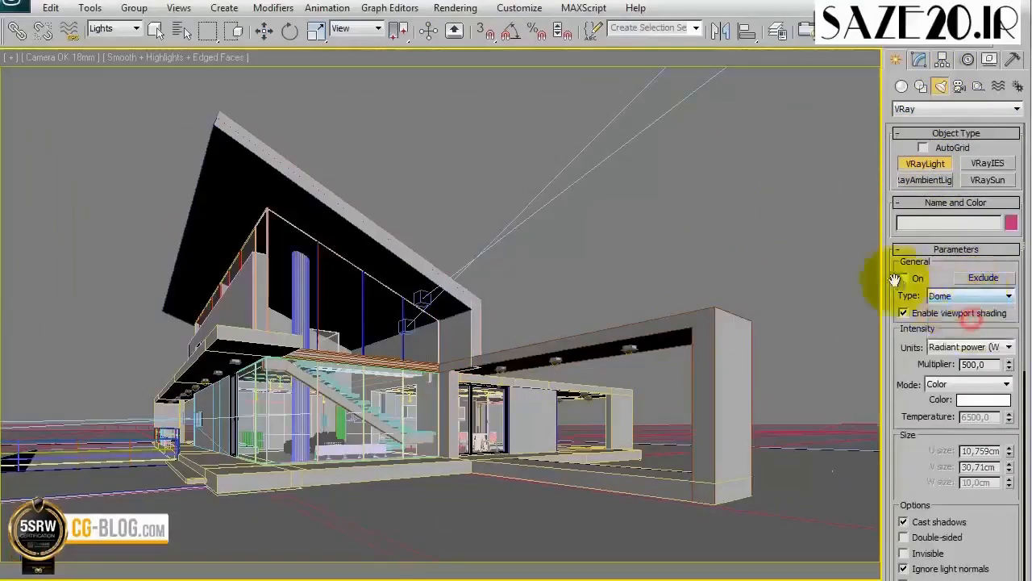
left_click(547, 522)
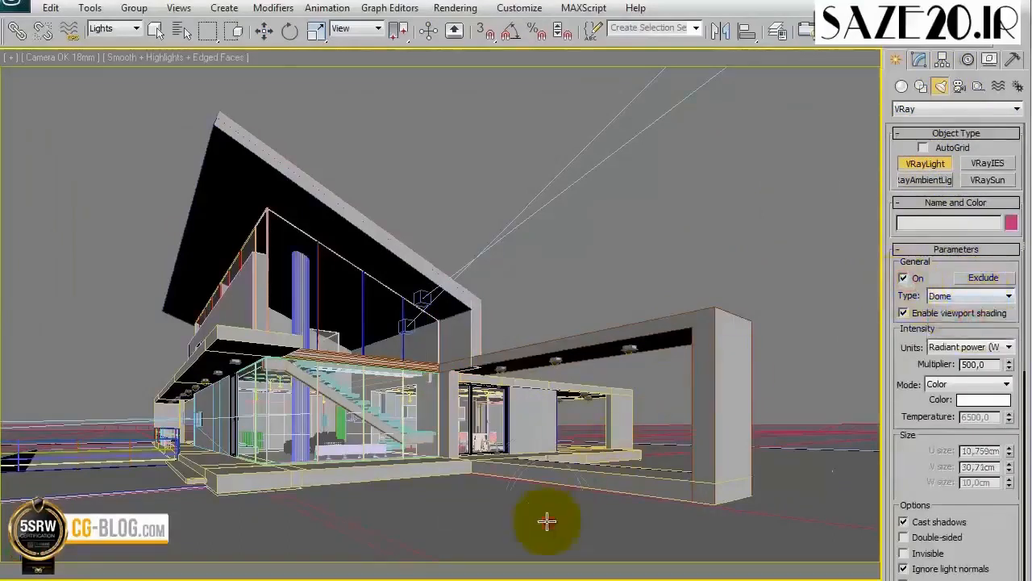
Assign a VRaySky map as the dome light's texture and enable Use texture.
left_click_drag(996, 511, 991, 203)
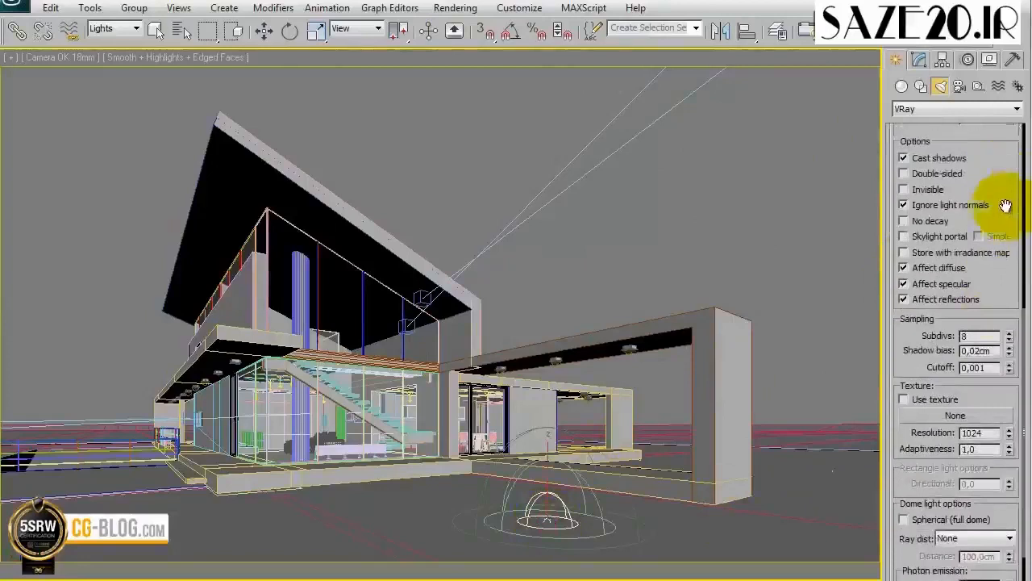
left_click(983, 413)
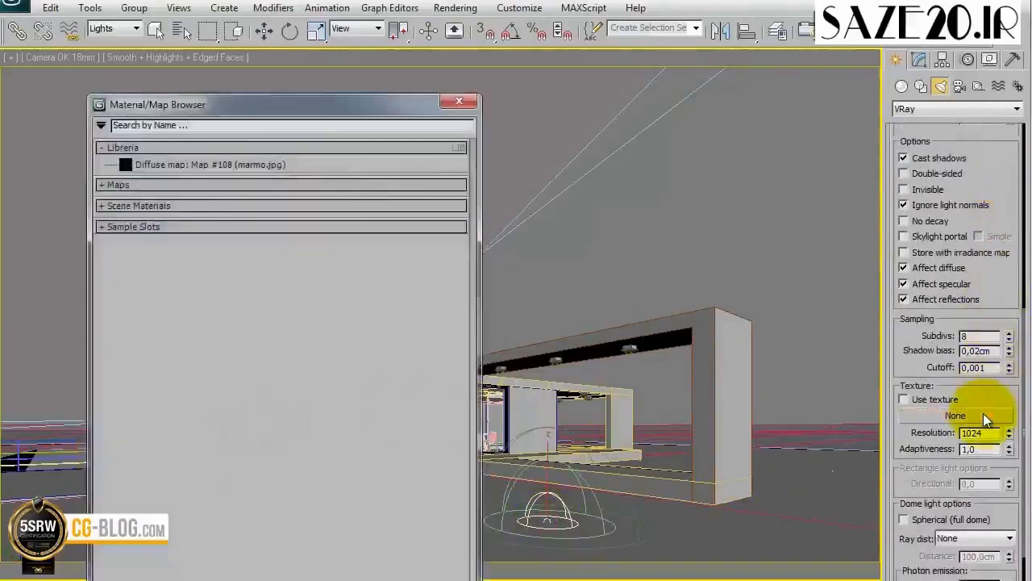
left_click(102, 185)
left_click(114, 224)
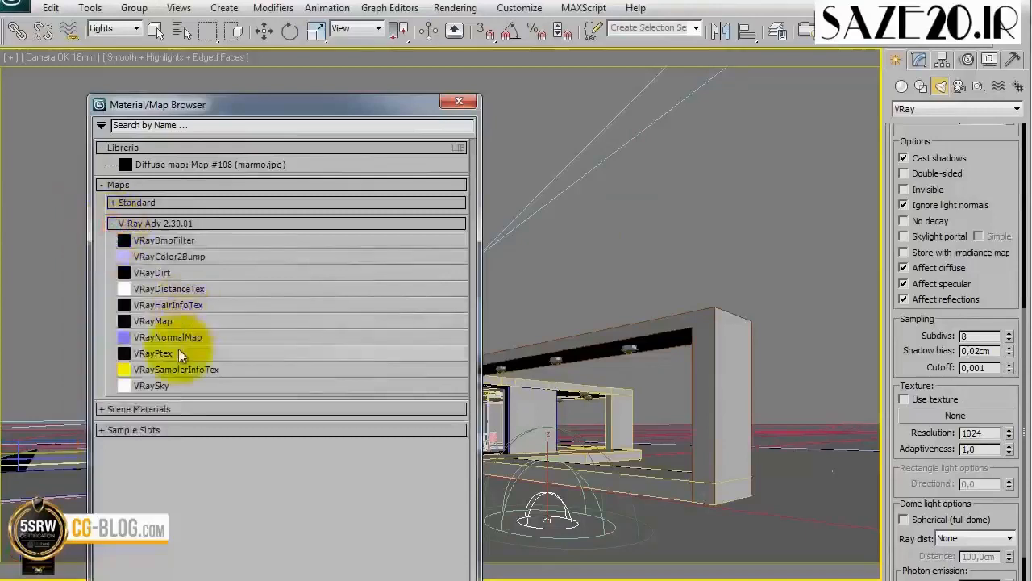
double_click(161, 381)
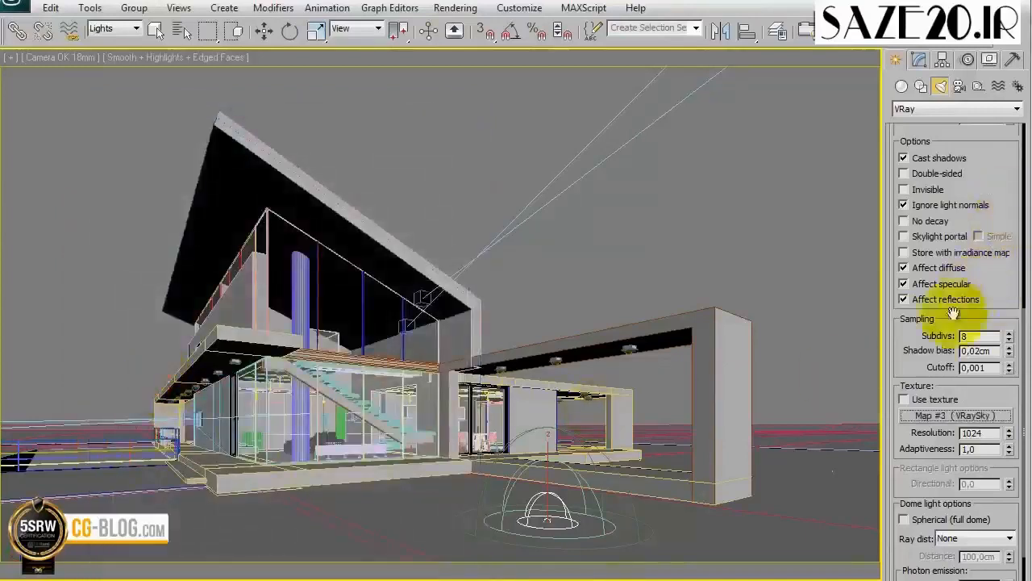
left_click(904, 401)
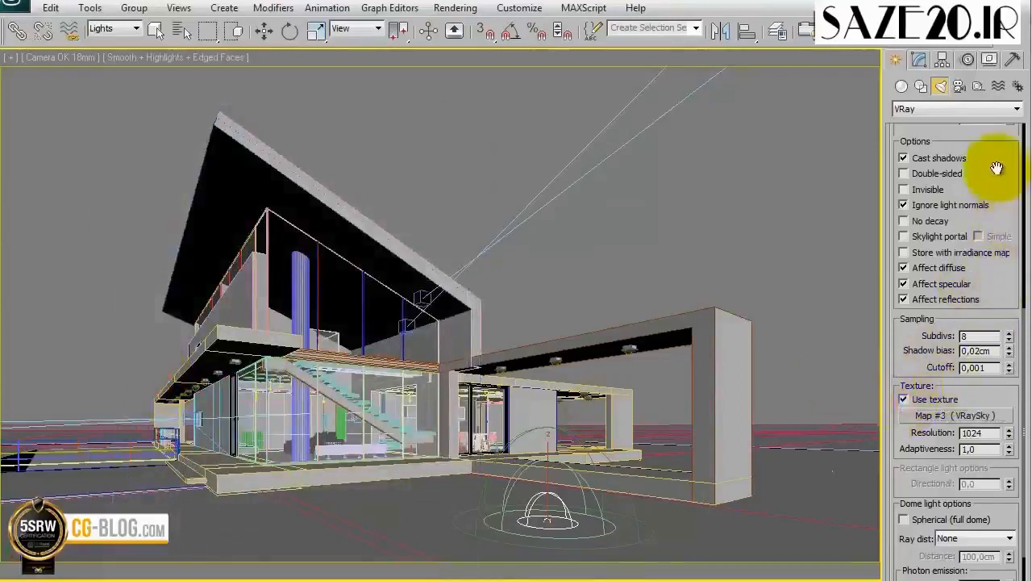
Set the dome light's intensity units to Default (image) with a multiplier of 1.0 and deselect the light.
left_click_drag(998, 168, 905, 366)
left_click(998, 351)
left_click(985, 361)
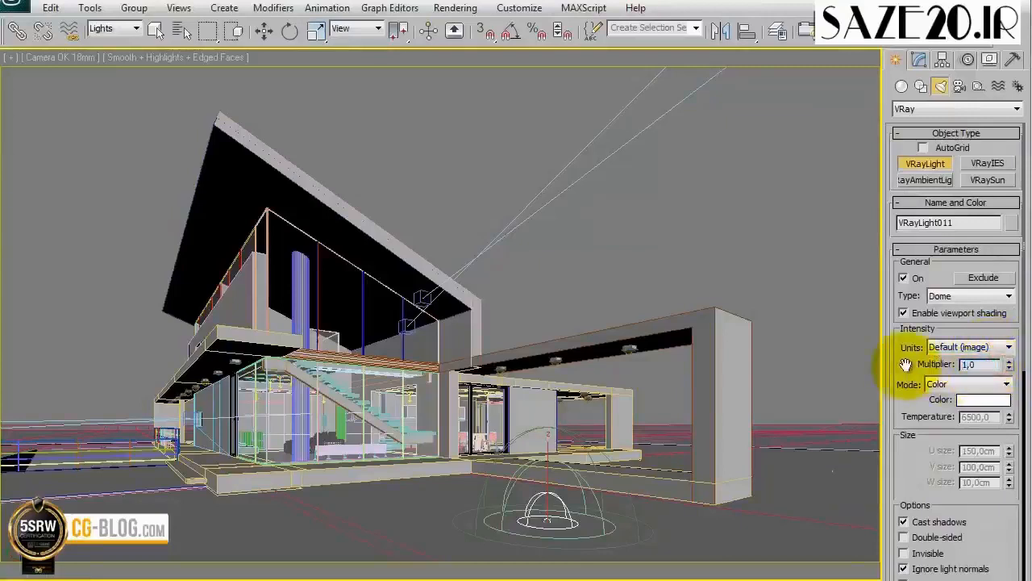
key("w")
left_click(642, 250)
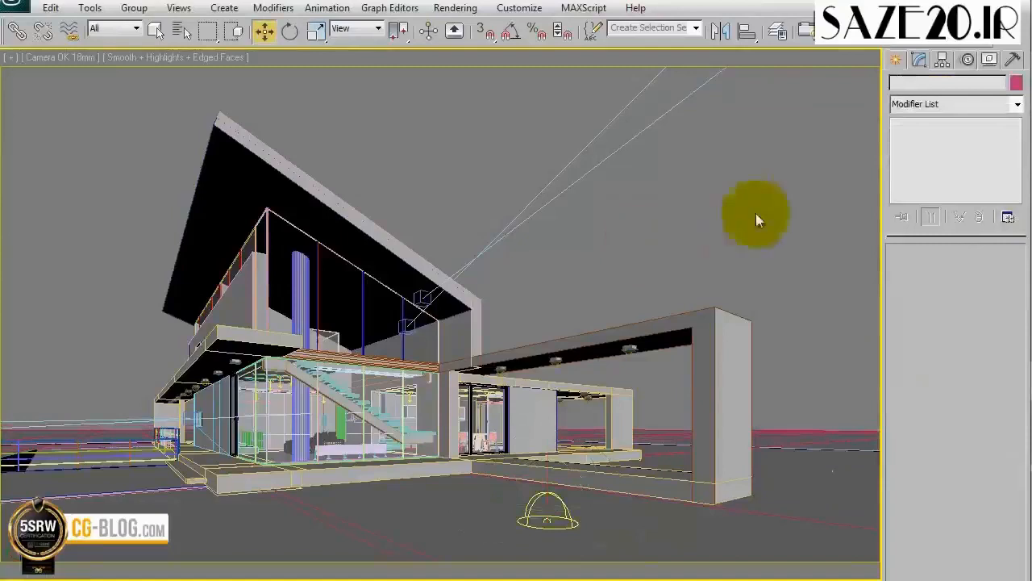
Render the camera view to test the dome light and close the frame buffer.
key("shift+q")
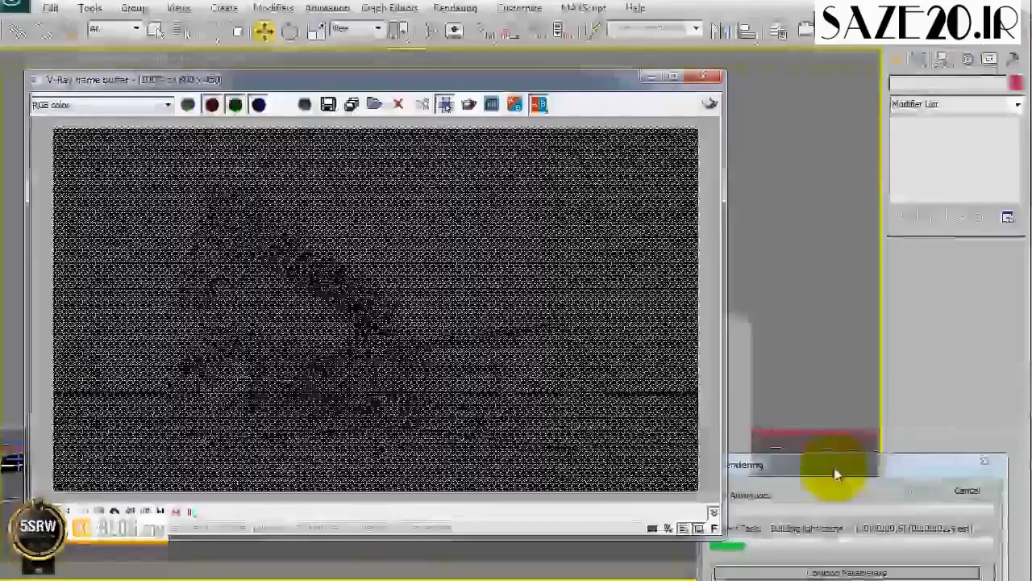
left_click_drag(833, 467, 821, 413)
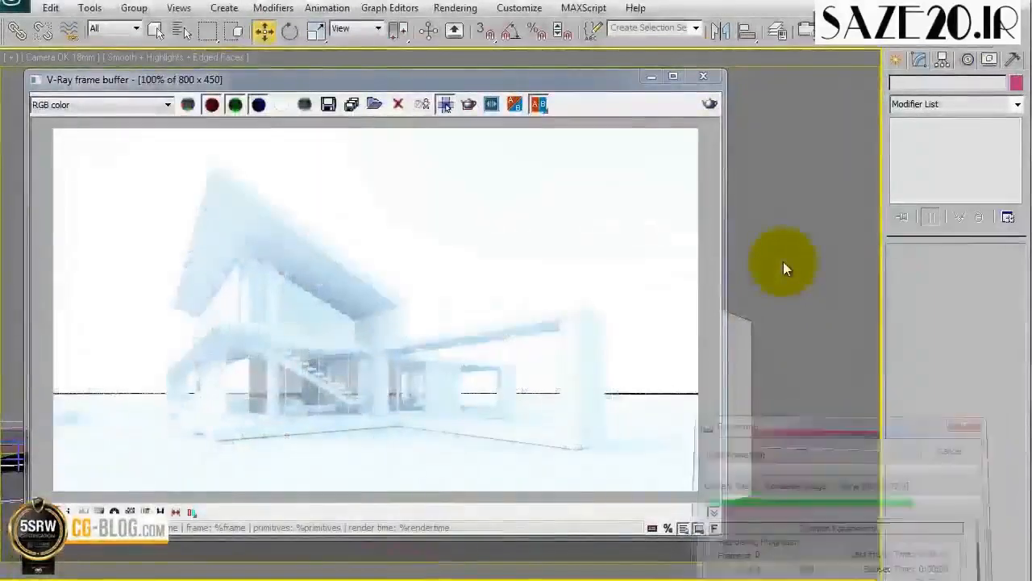
left_click(692, 78)
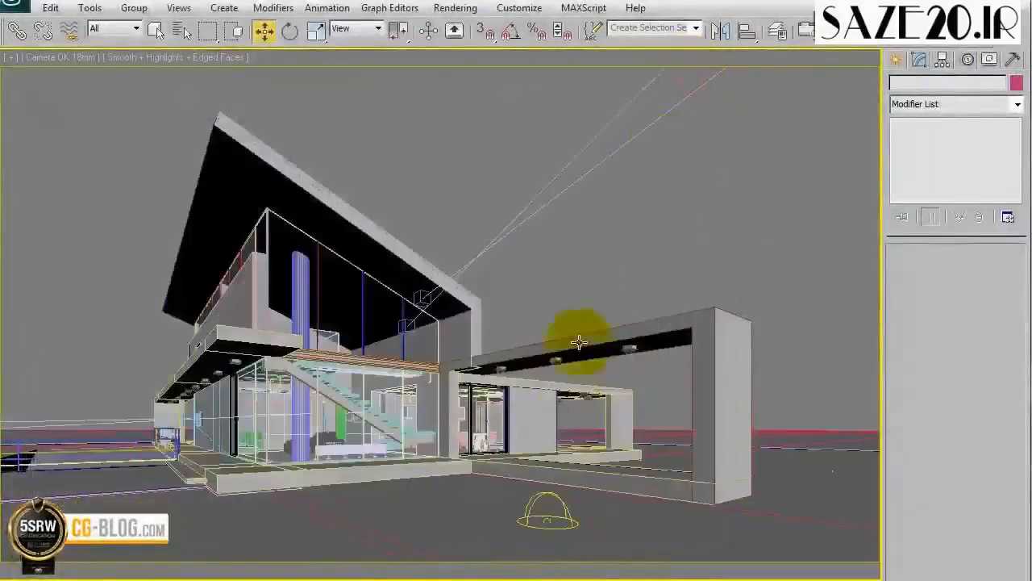
Set the dome light's multiplier to 0.5 and render the camera view again.
left_click(554, 518)
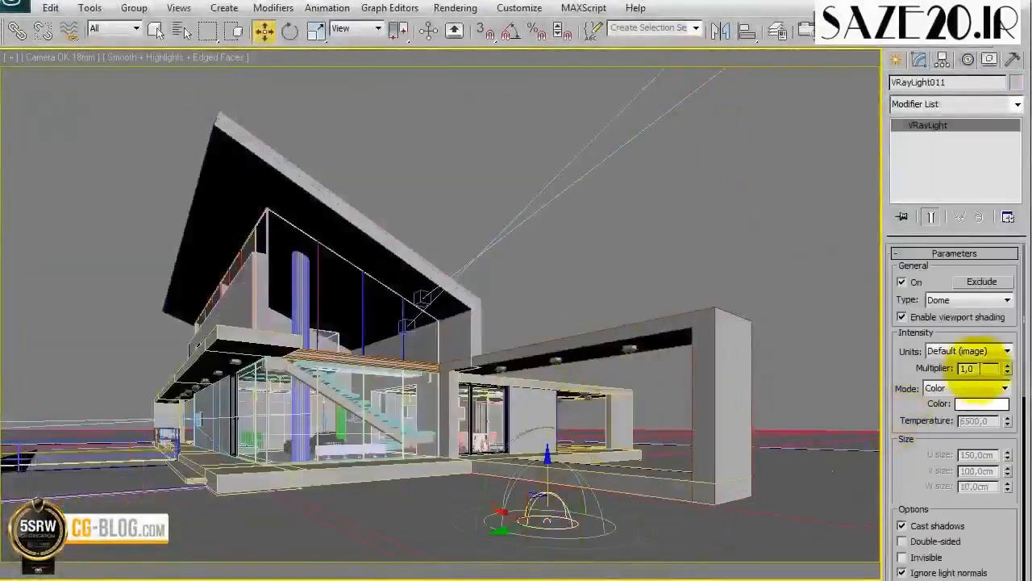
double_click(977, 367)
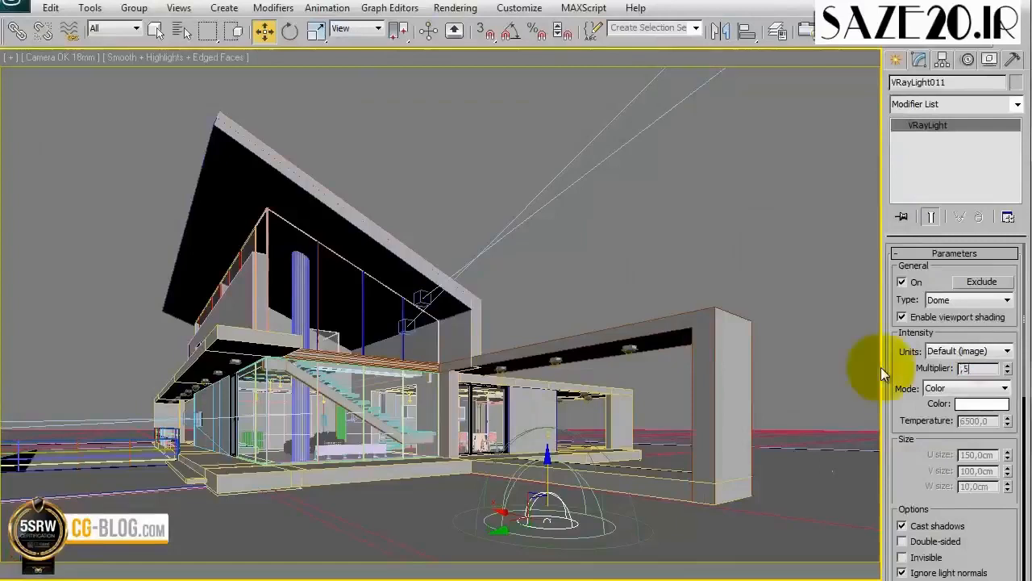
key("Return")
left_click(973, 47)
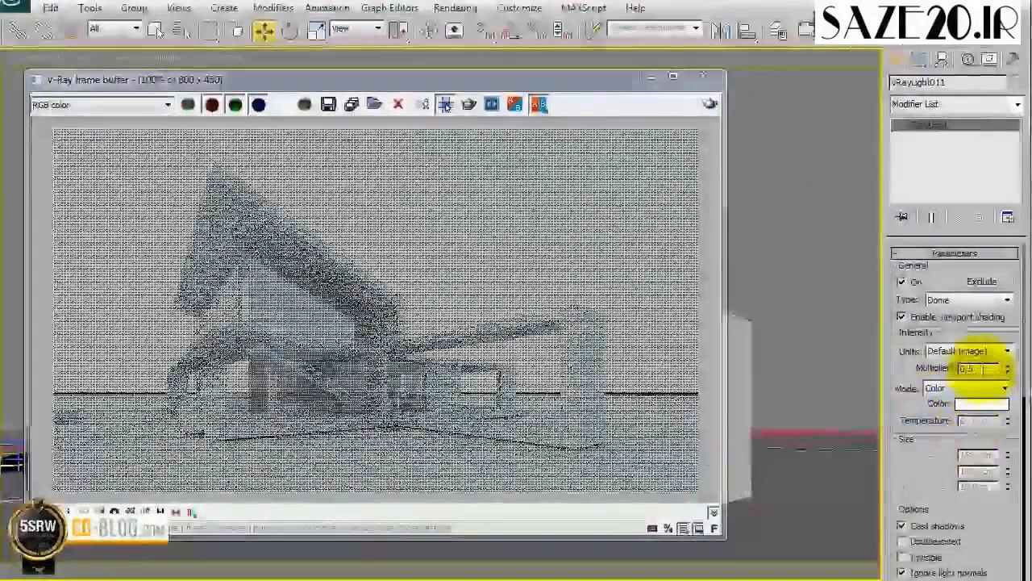
Set the dome light's multiplier to 0.05 and start a test render, cancelling it partway through.
type("0.35")
key("Return")
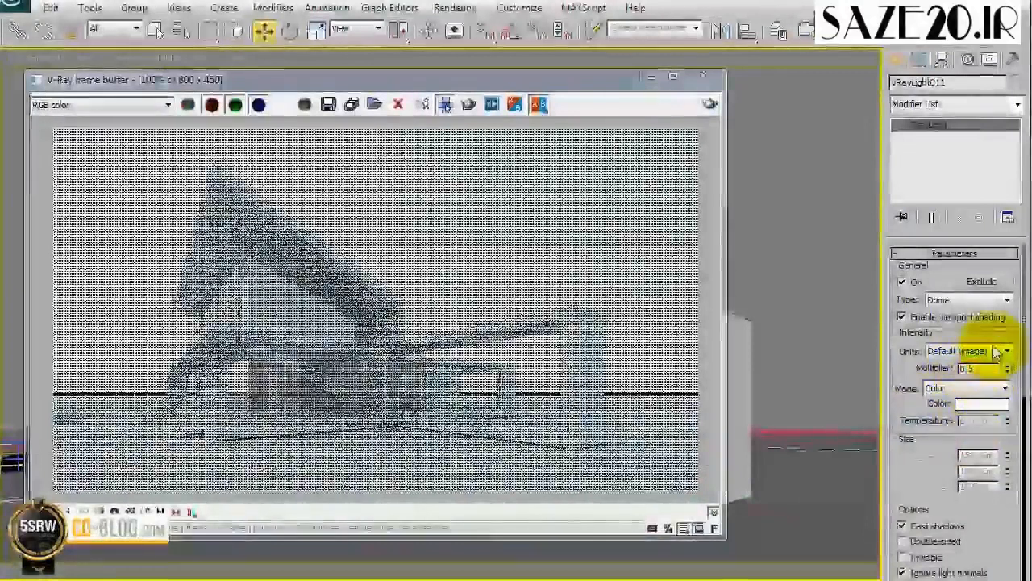
left_click(710, 105)
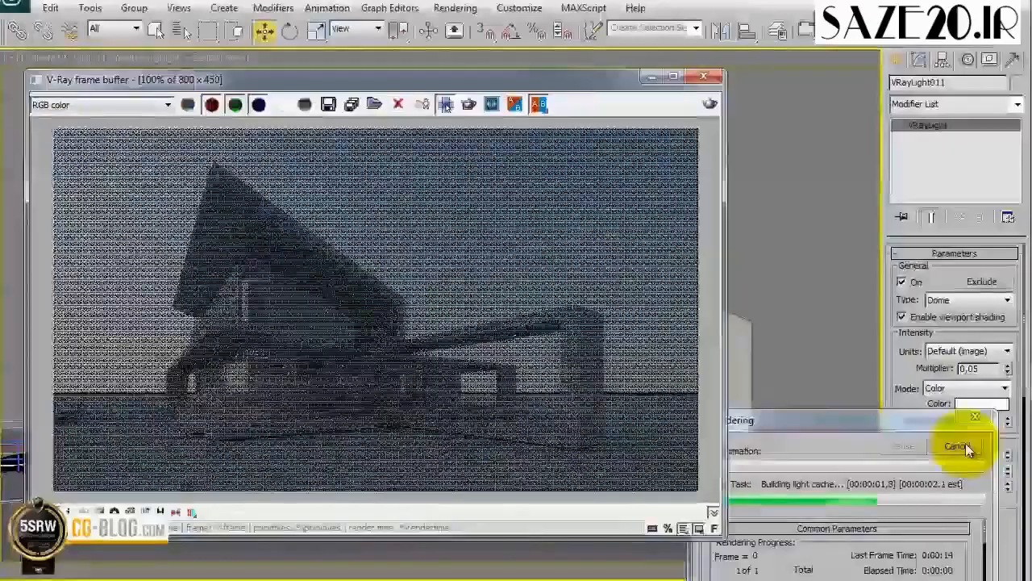
left_click(966, 444)
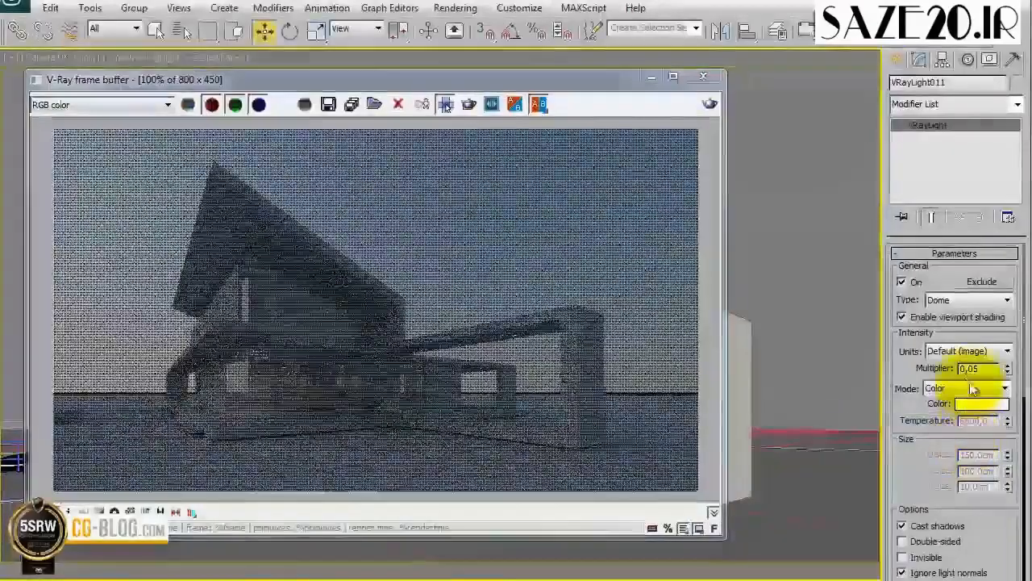
Set the dome light's multiplier to 0.03, render the camera view and close the frame buffer.
double_click(997, 365)
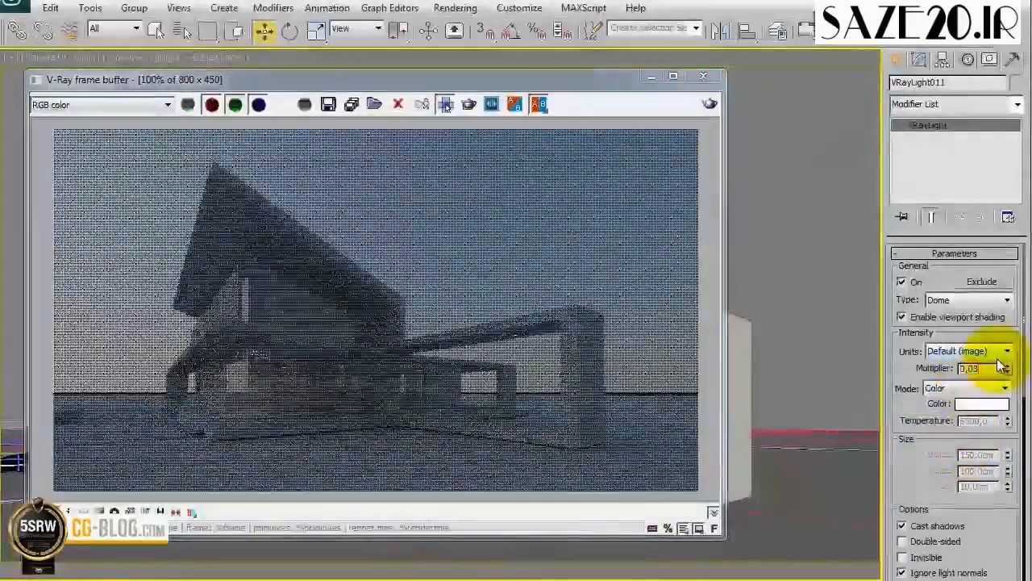
type("0,03")
left_click(708, 105)
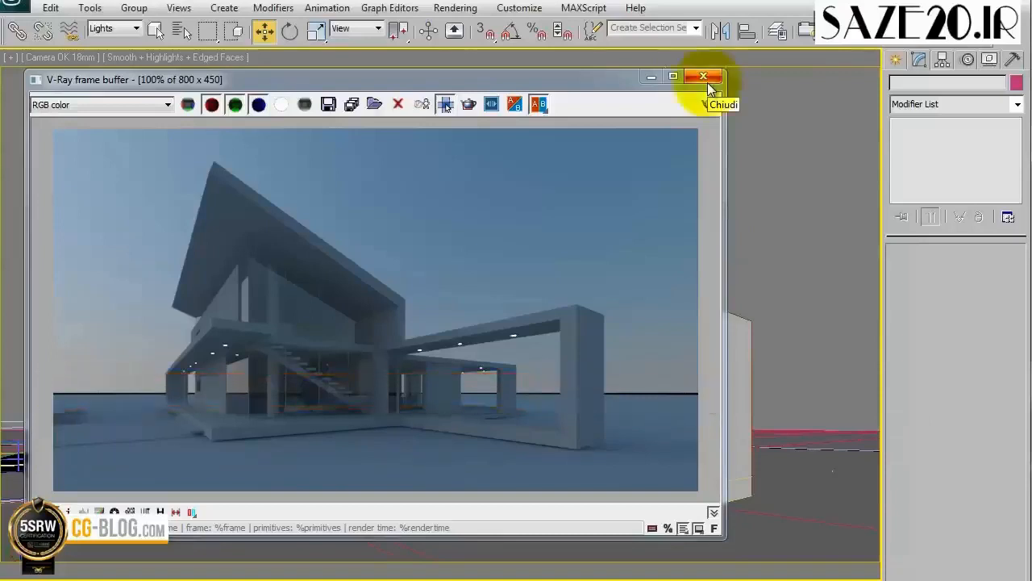
left_click(704, 77)
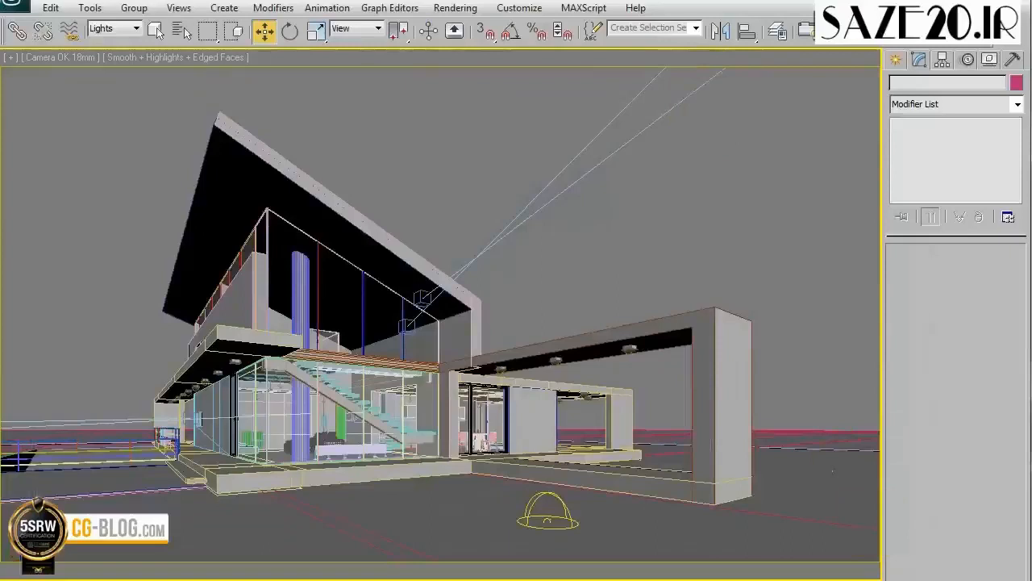
Set the selection filter to All and select the Ground object in the Top view.
key("alt+w")
left_click(290, 155)
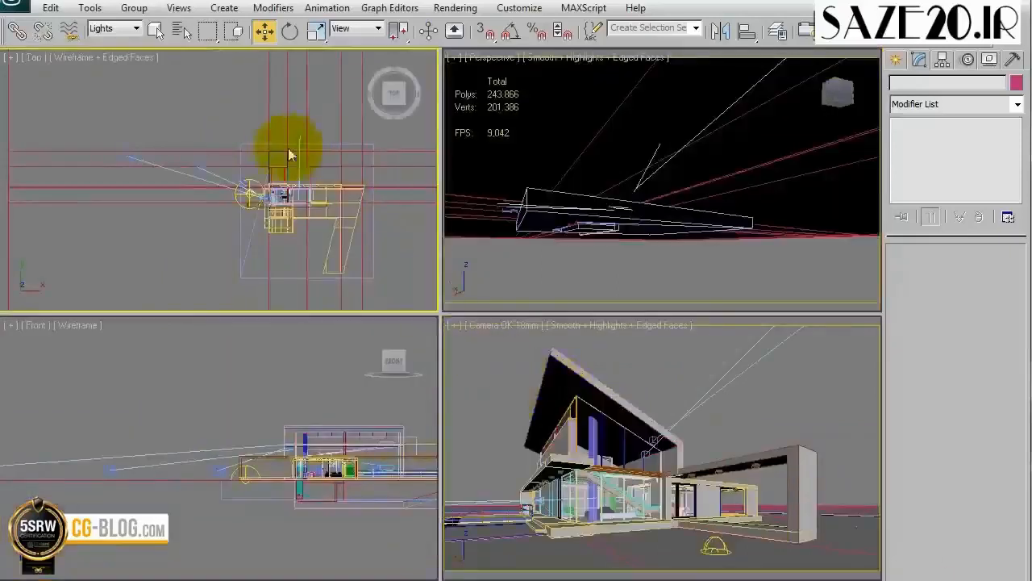
scroll(271, 156, "up", 4)
middle_click_drag(291, 183, 237, 168)
left_click(137, 29)
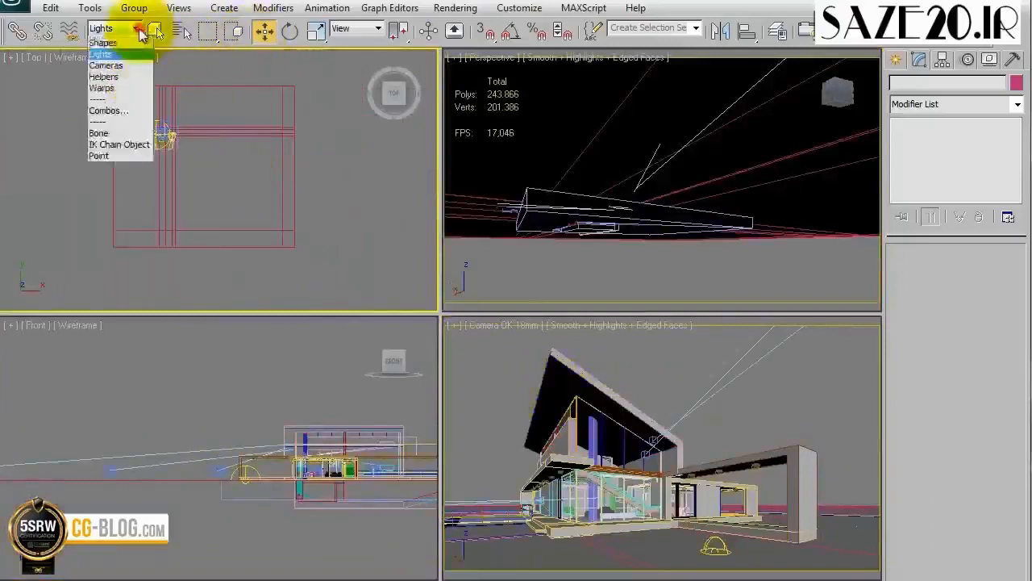
left_click(103, 21)
left_click(203, 129)
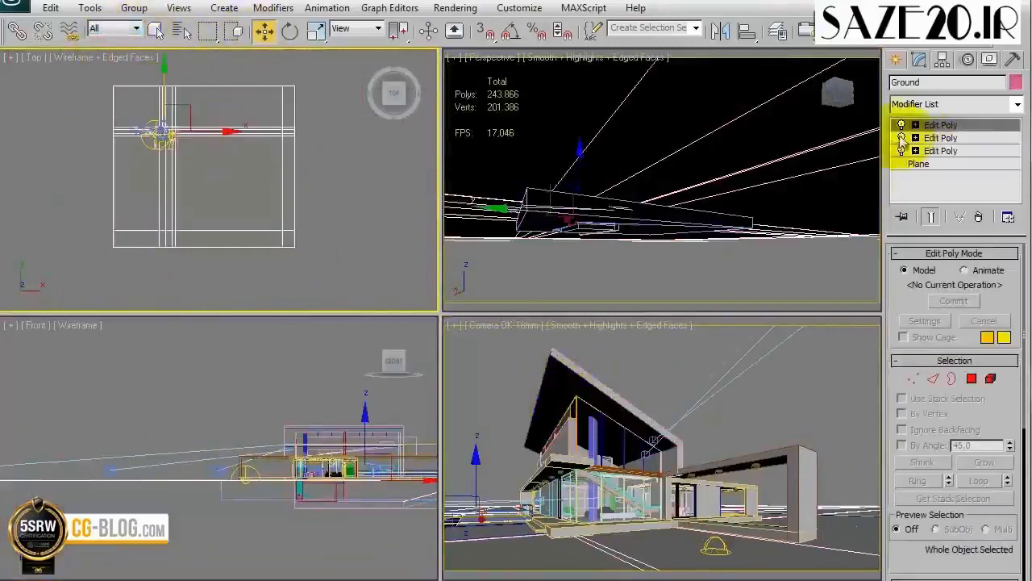
Add an Edit Poly modifier to the ground and select the vertices along its outer borders at vertex level.
left_click(967, 104)
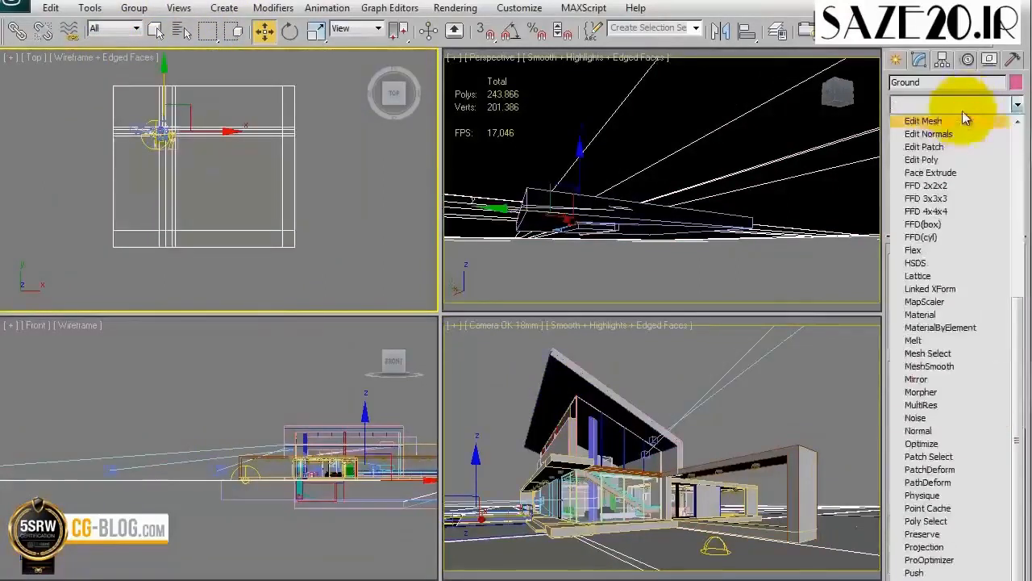
left_click(940, 159)
left_click(912, 378)
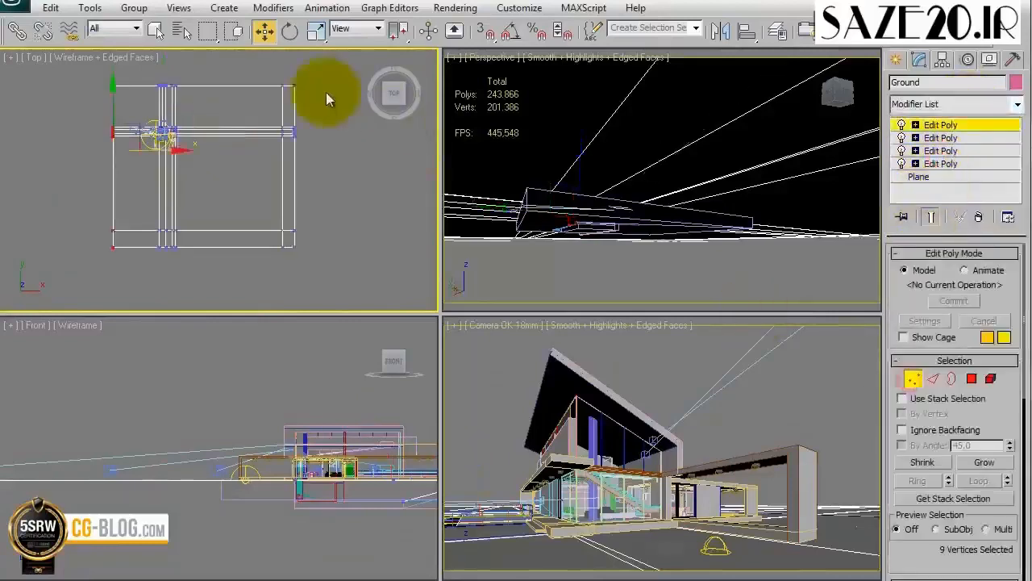
left_click_drag(310, 70, 285, 275)
left_click_drag(71, 288, 317, 243)
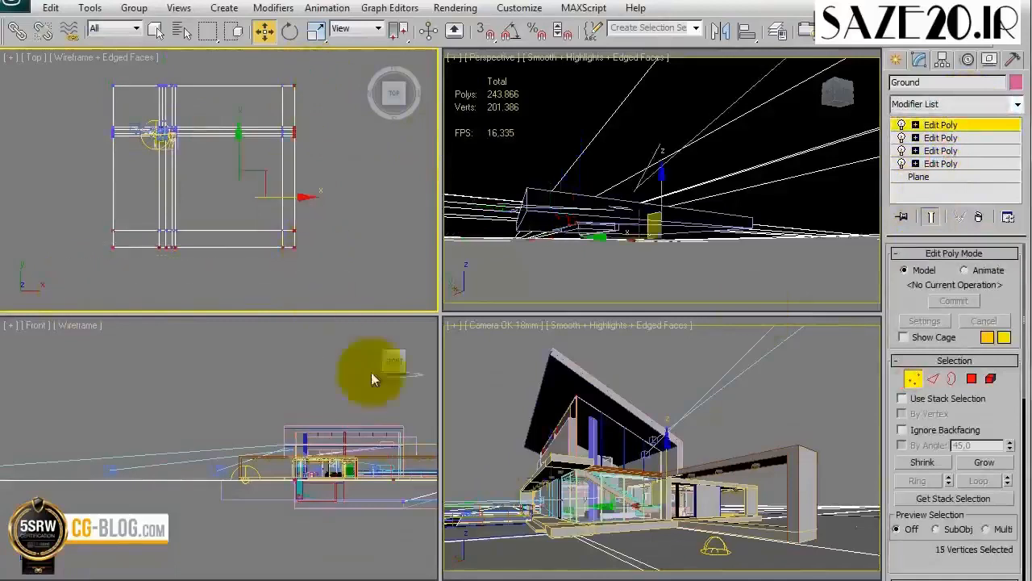
Move the selected border vertices of the ground slightly along the Z axis in the maximized camera view.
middle_click(471, 401)
key("alt+w")
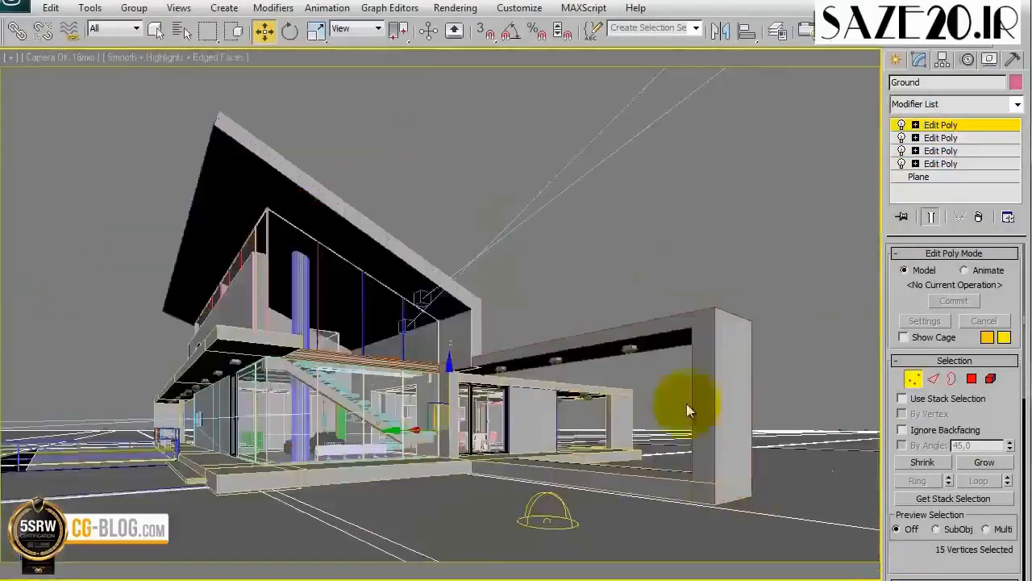
left_click_drag(449, 379, 438, 403)
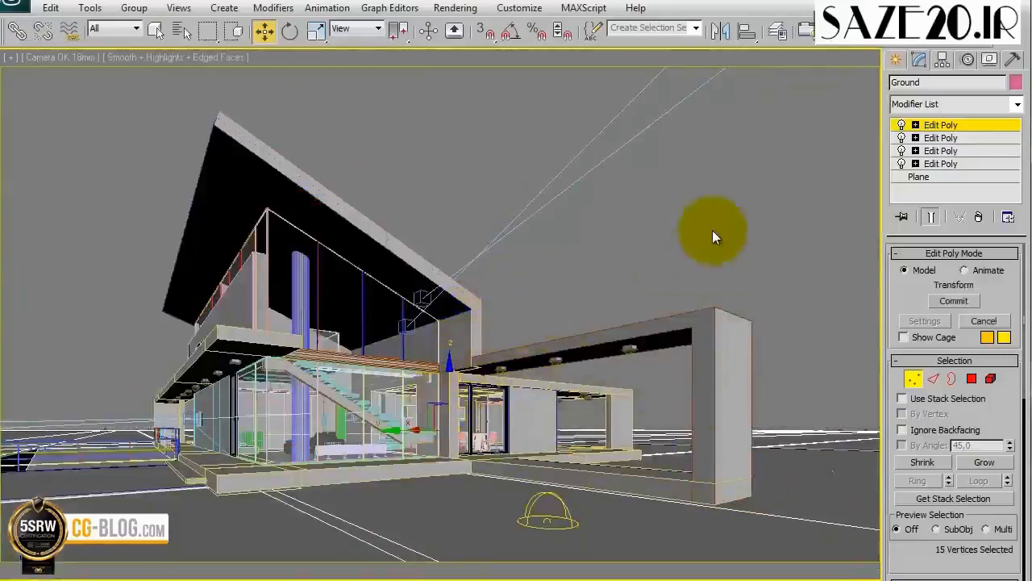
Select the Camera OK 18mm camera, switch the view to wireframe and enable the camera's horizon line option.
left_click(8, 58)
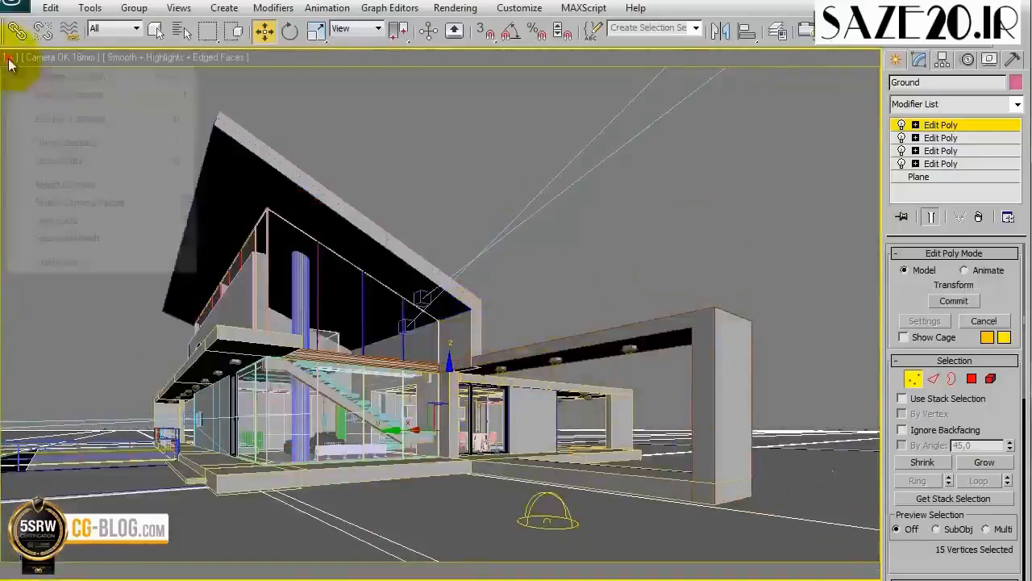
left_click(66, 185)
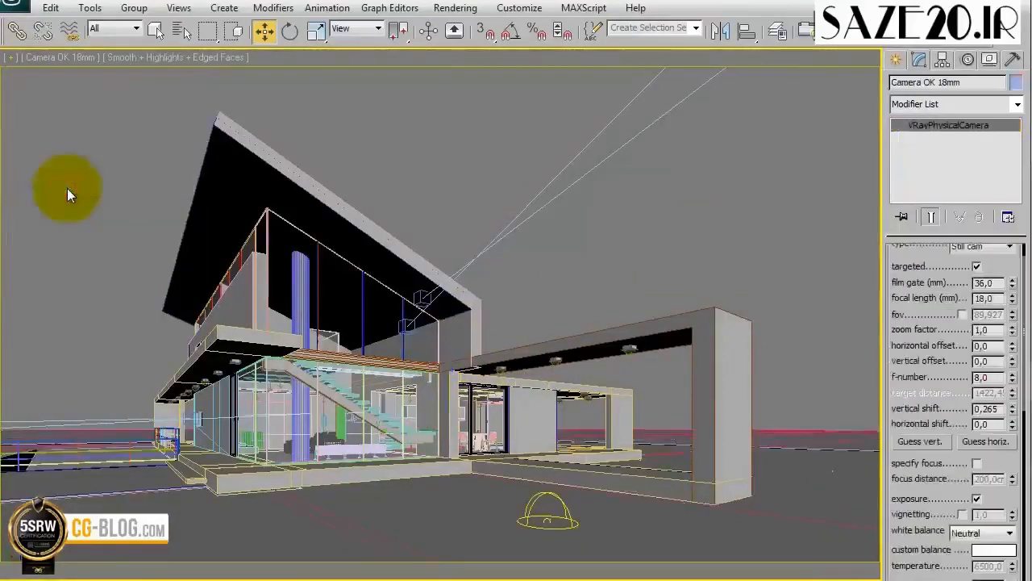
left_click_drag(907, 514, 882, 248)
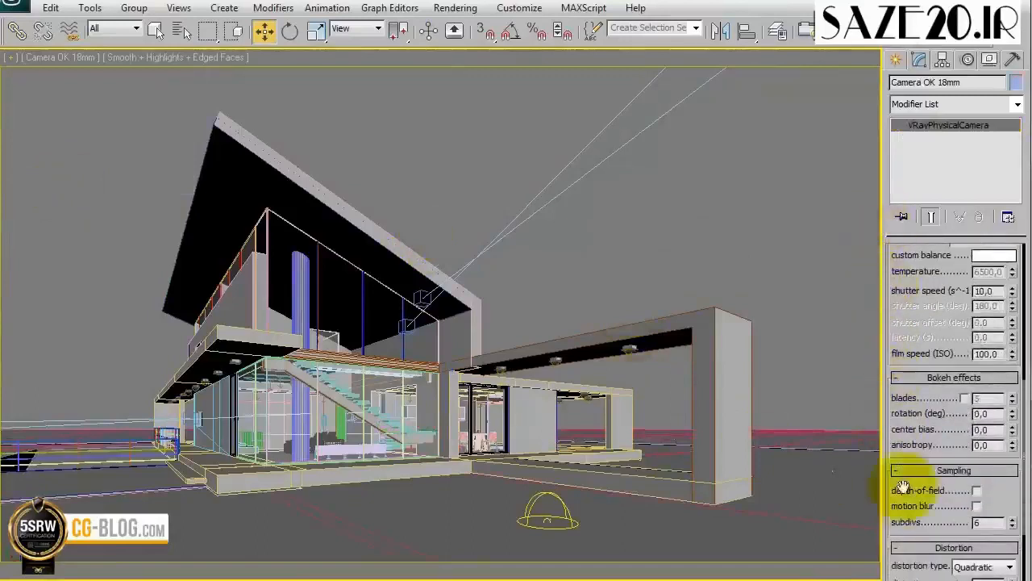
left_click_drag(906, 491, 907, 275)
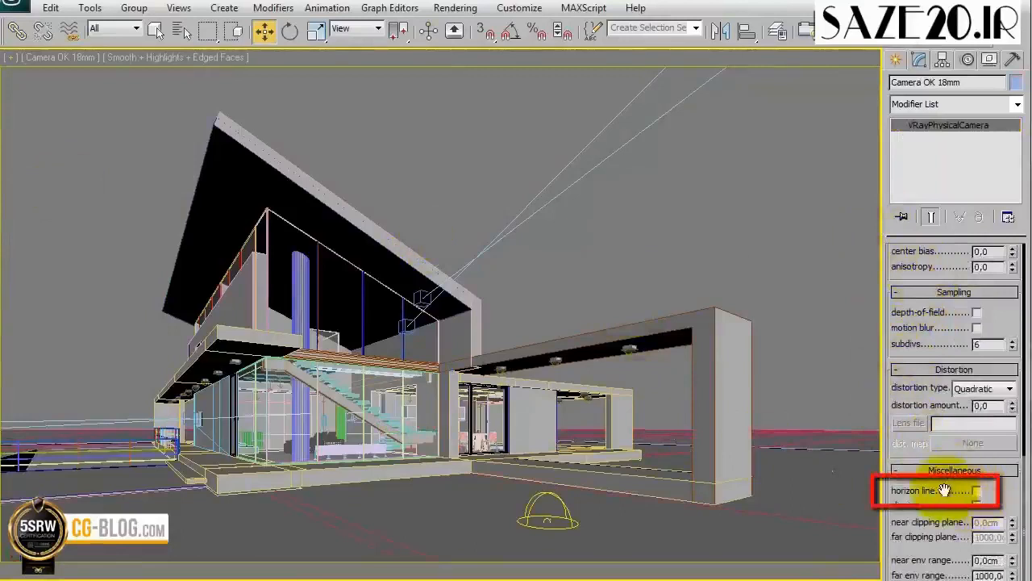
key("F3")
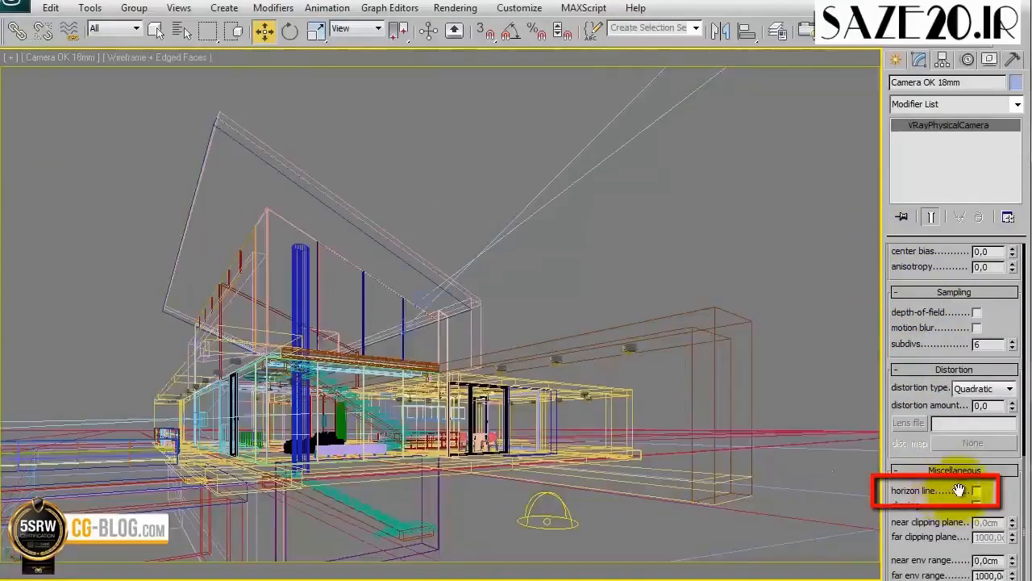
left_click(977, 491)
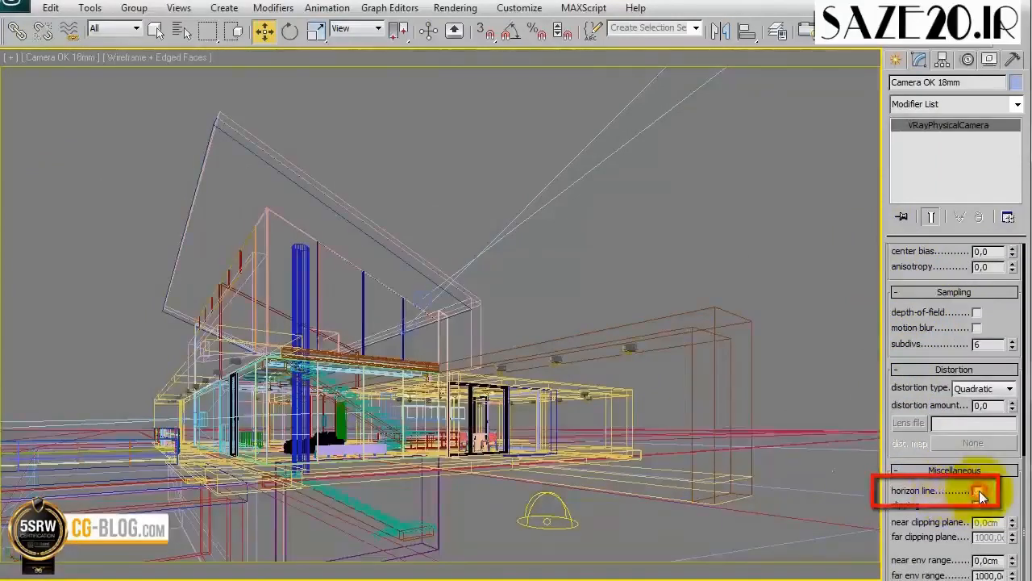
Move the ground's selected border vertices up to the horizon line, return to object level in shaded display and test-render the camera view.
left_click(843, 441)
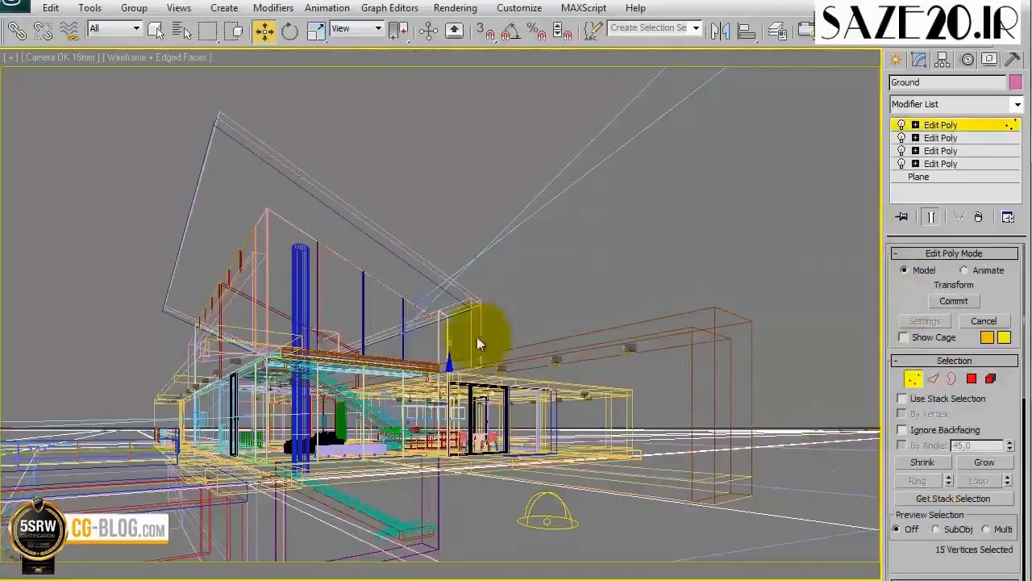
left_click_drag(449, 373, 448, 369)
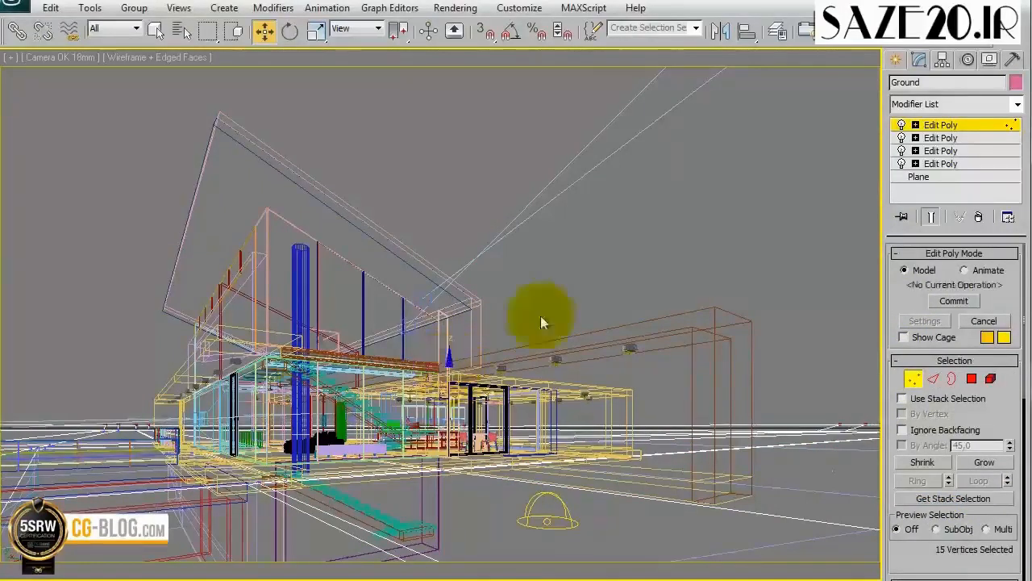
left_click(968, 128)
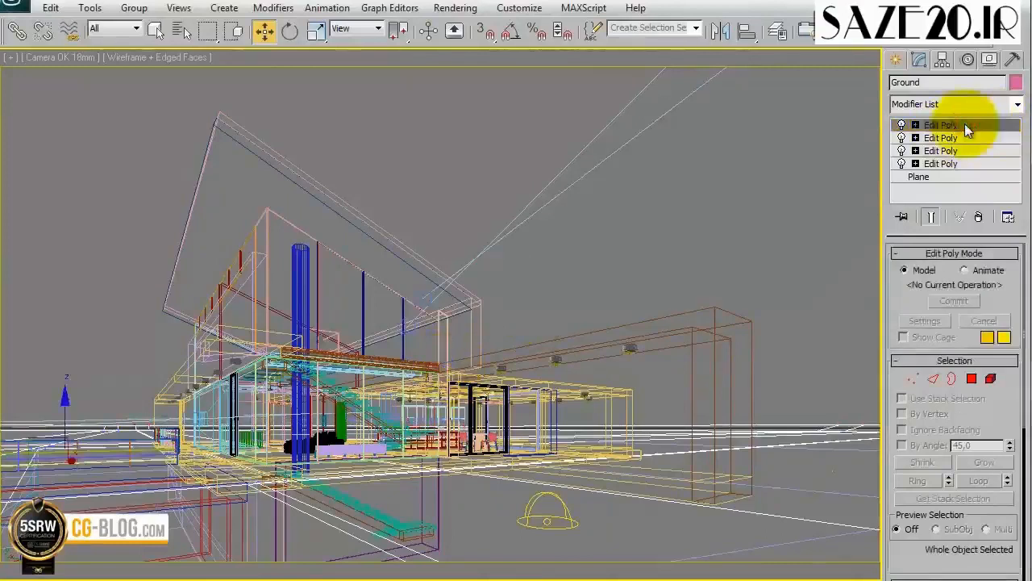
key("F3")
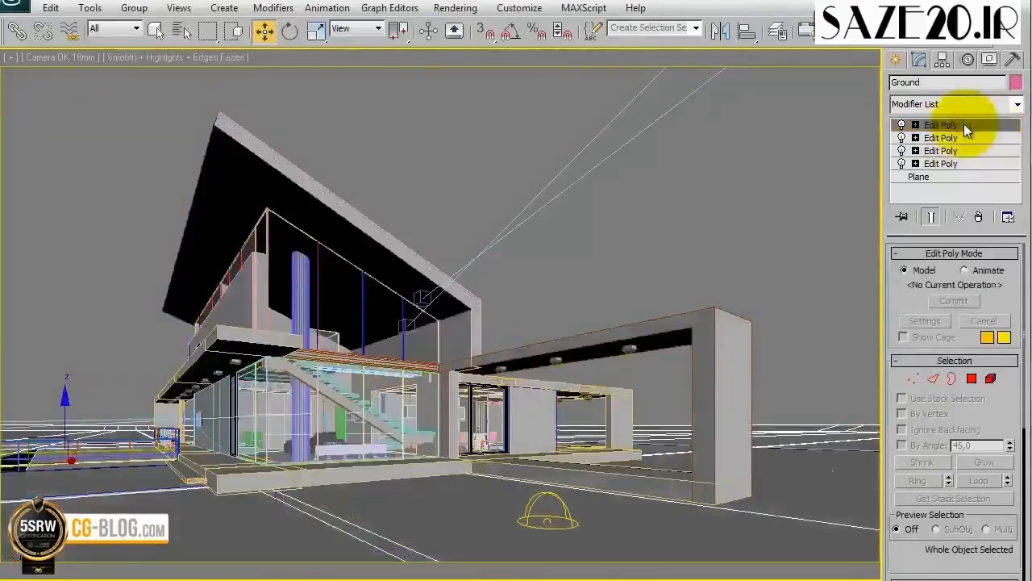
left_click(1000, 30)
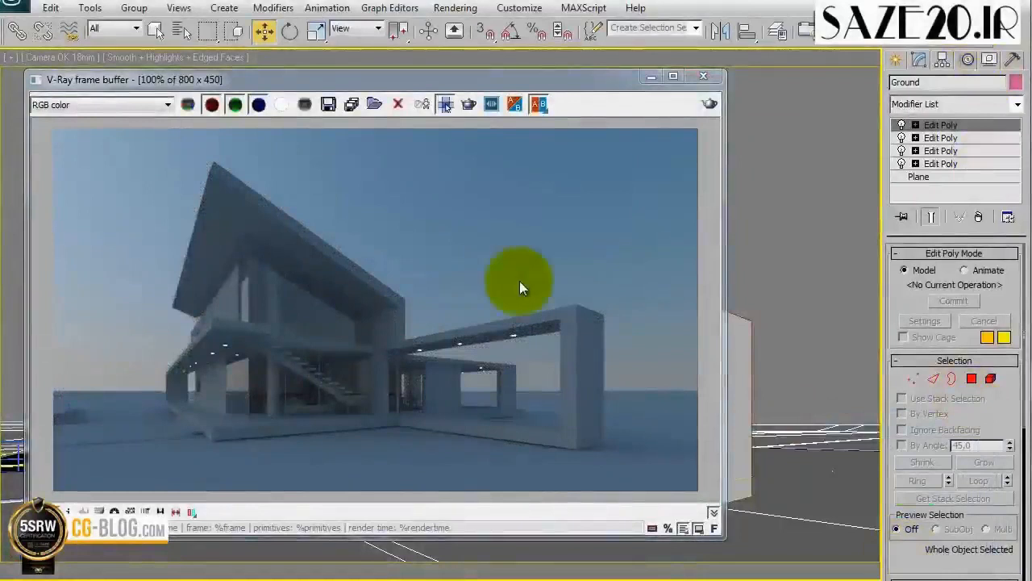
left_click(703, 77)
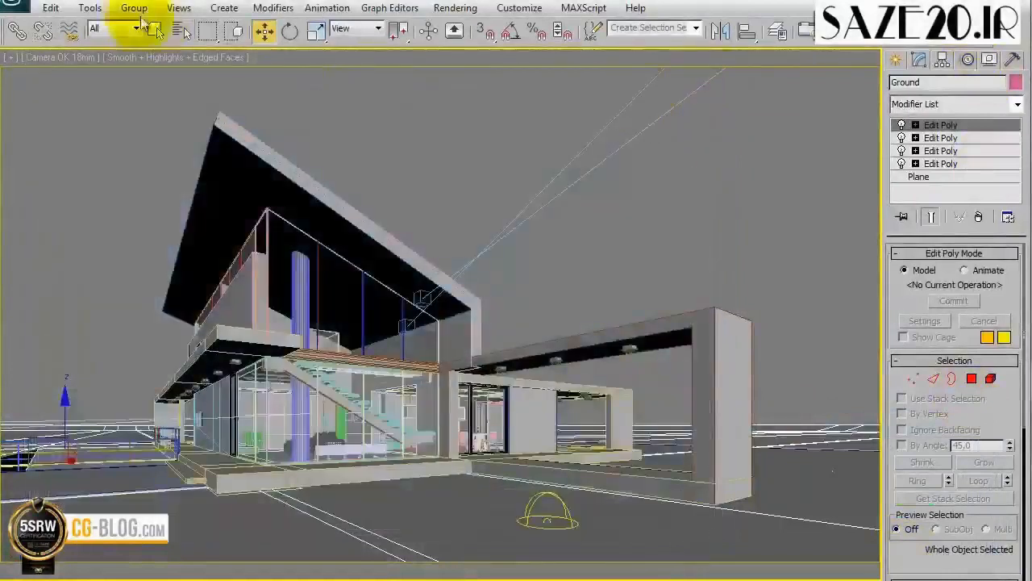
Set the selection filter to Lights and turn off the dome light in front of the house.
left_click(121, 29)
left_click(121, 77)
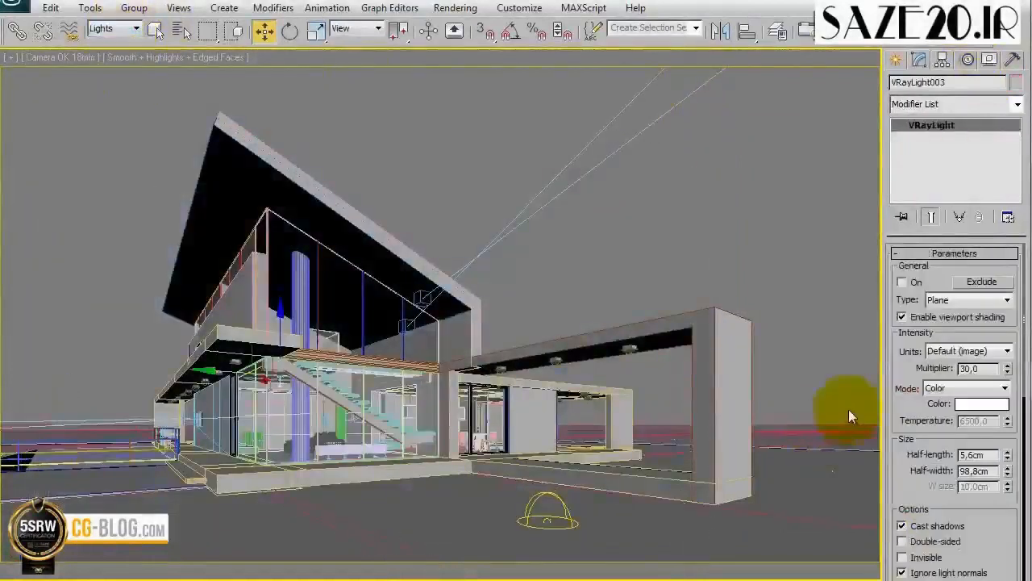
left_click(546, 523)
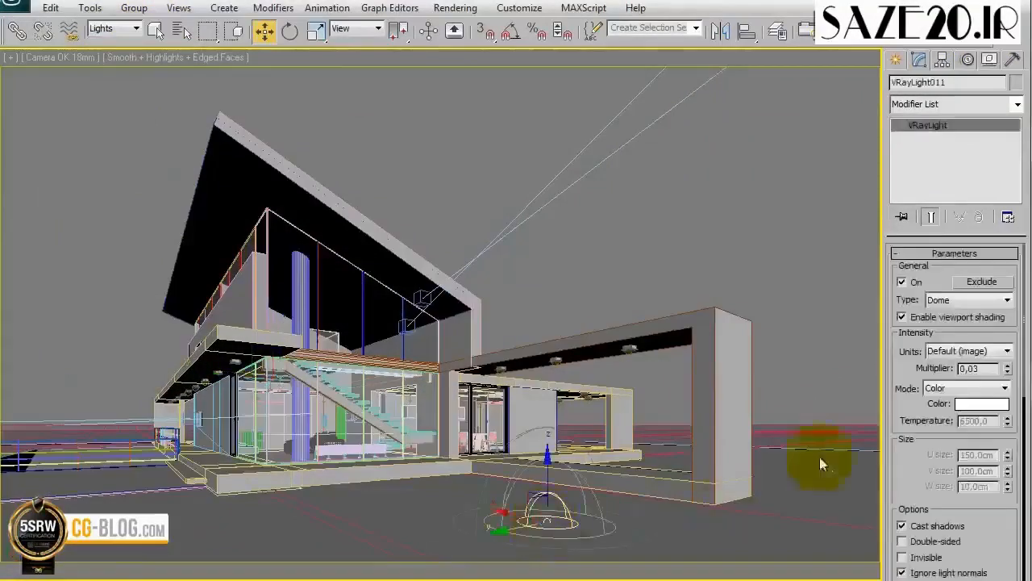
left_click(902, 282)
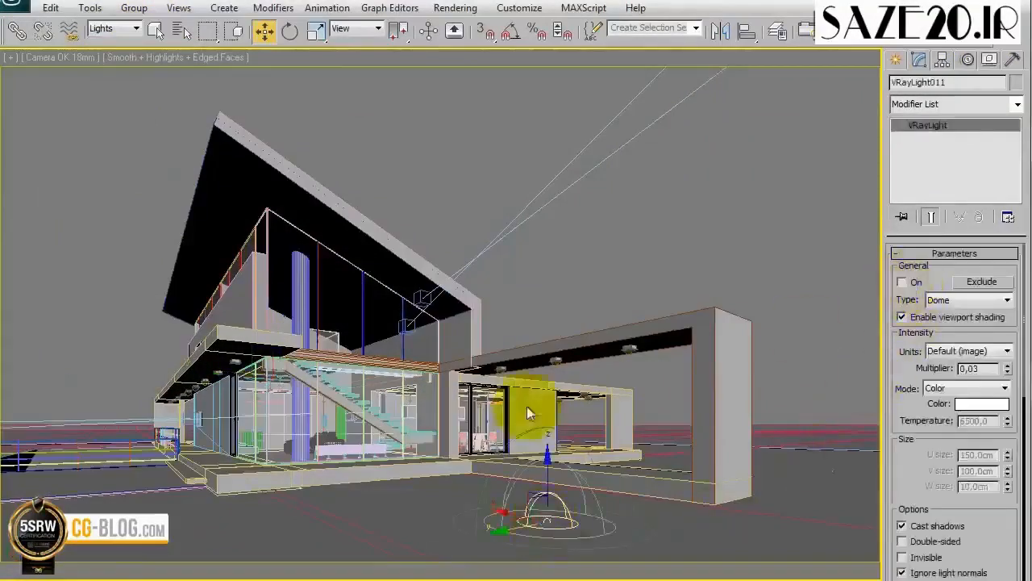
Turn on the interior plane light VRayLight003, set its units to Radiant power (W) and its multiplier to 50.
left_click(275, 390)
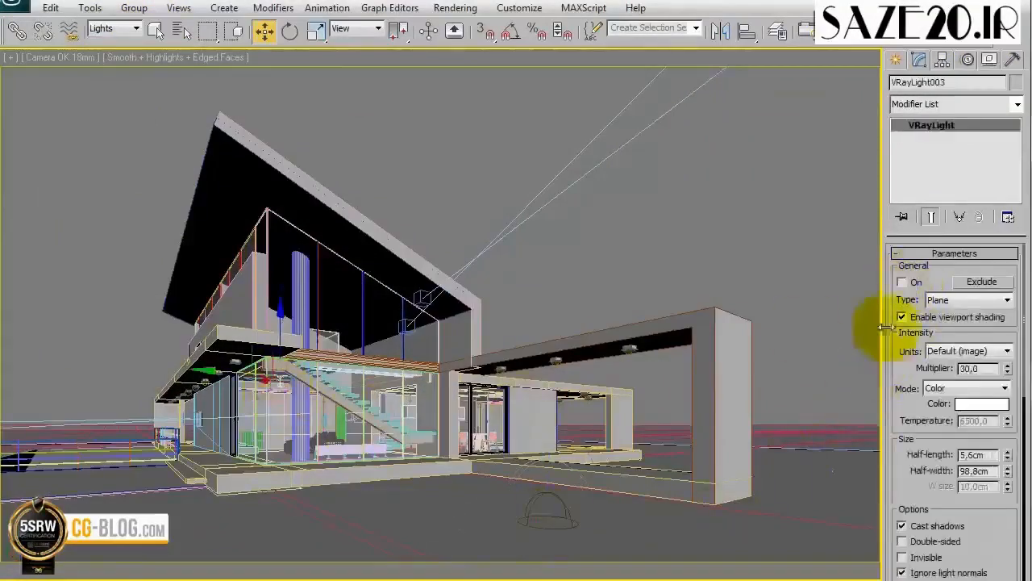
left_click(901, 282)
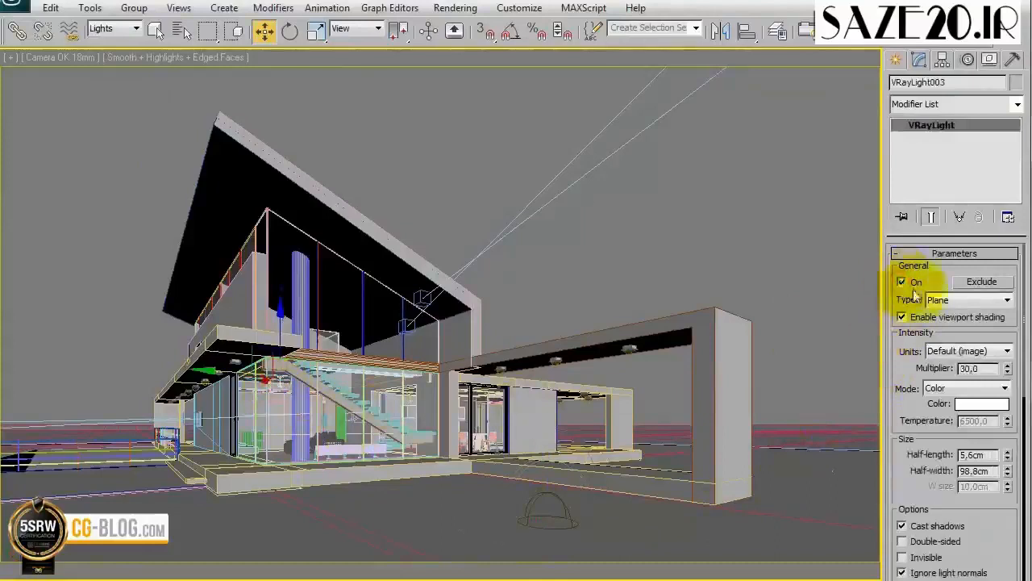
left_click(984, 353)
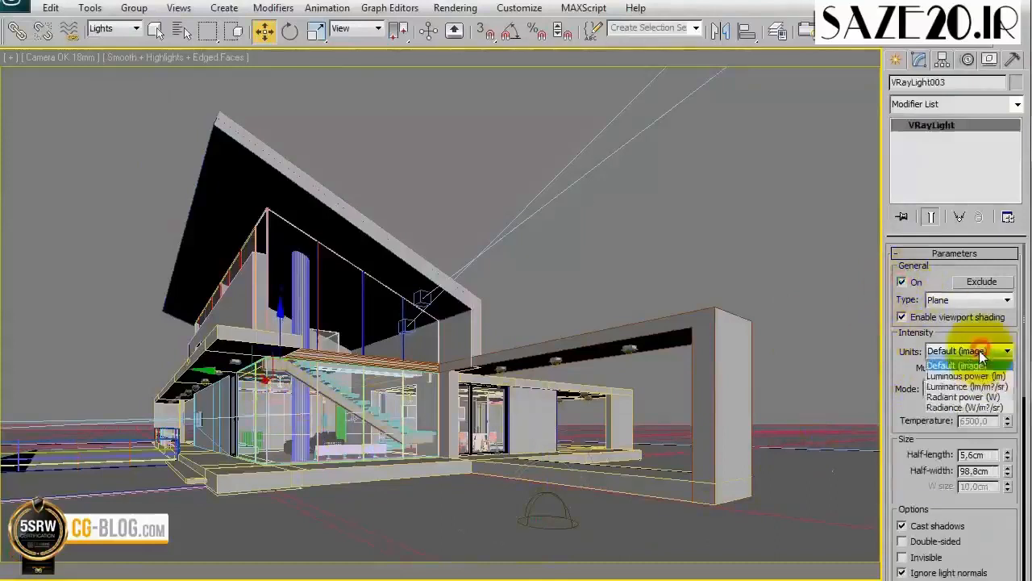
left_click(976, 396)
left_click_drag(992, 368, 906, 370)
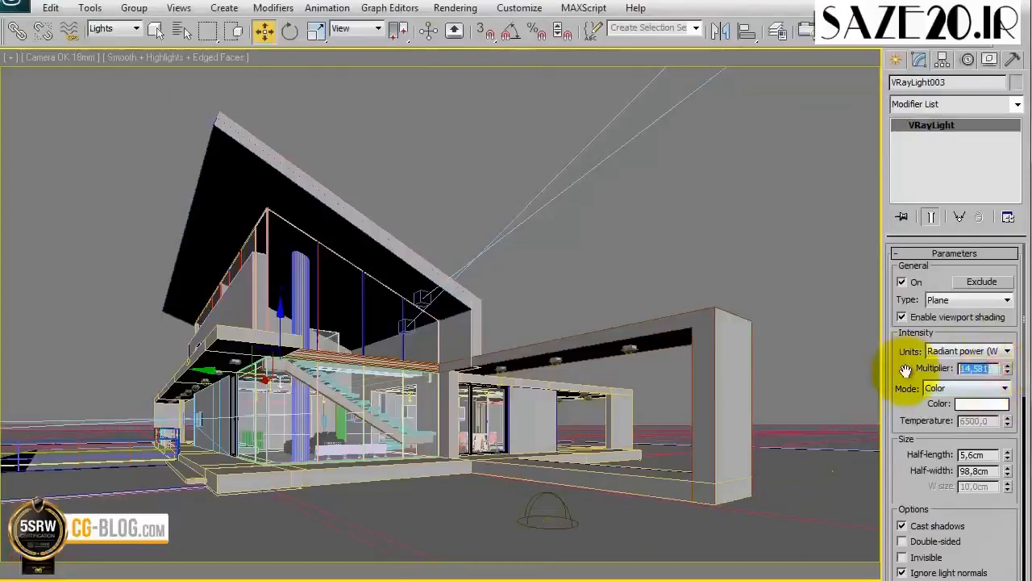
Open the V-Ray frame buffer and render only a region around the ground-floor glazing and staircase.
right_click(736, 148)
left_click(774, 331)
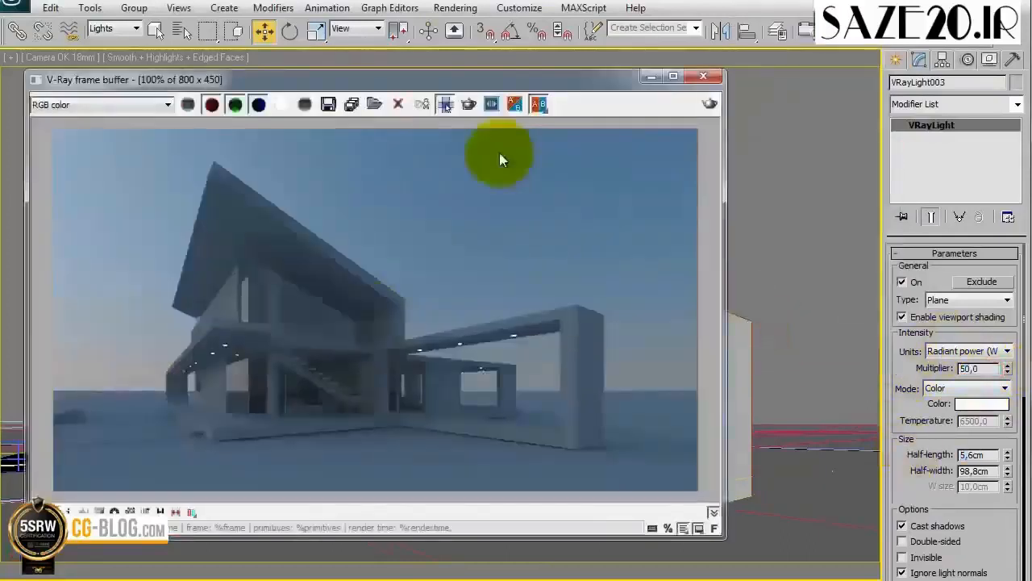
left_click(445, 104)
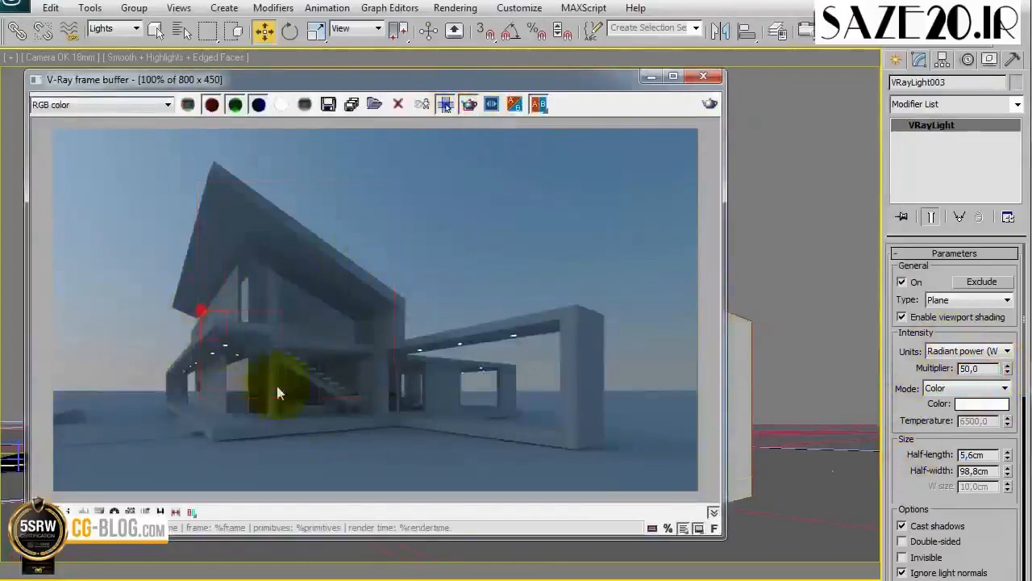
left_click(709, 104)
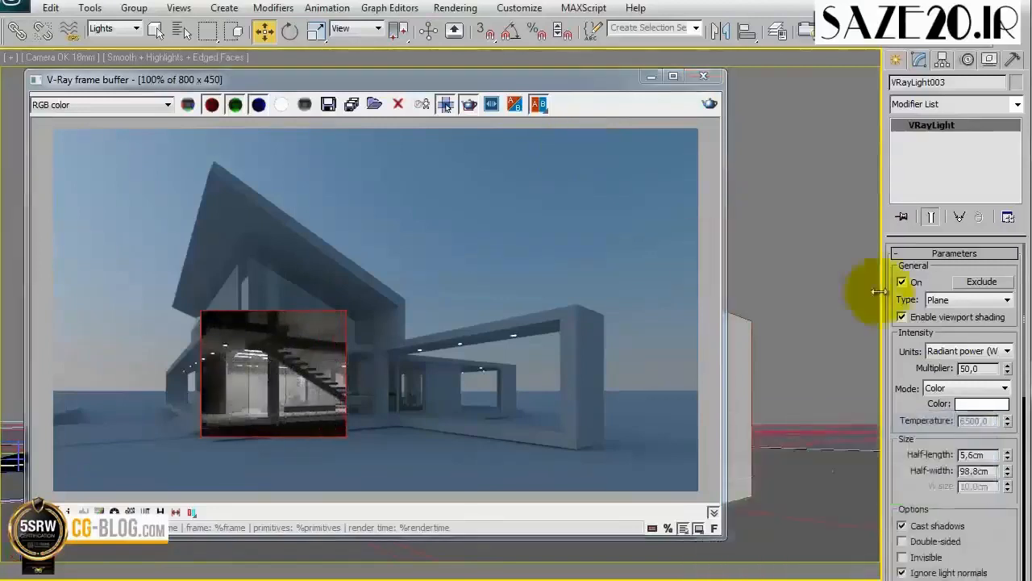
Test the interior light's multiplier at 100, set it to 60, and re-render the region for each value.
left_click(985, 368)
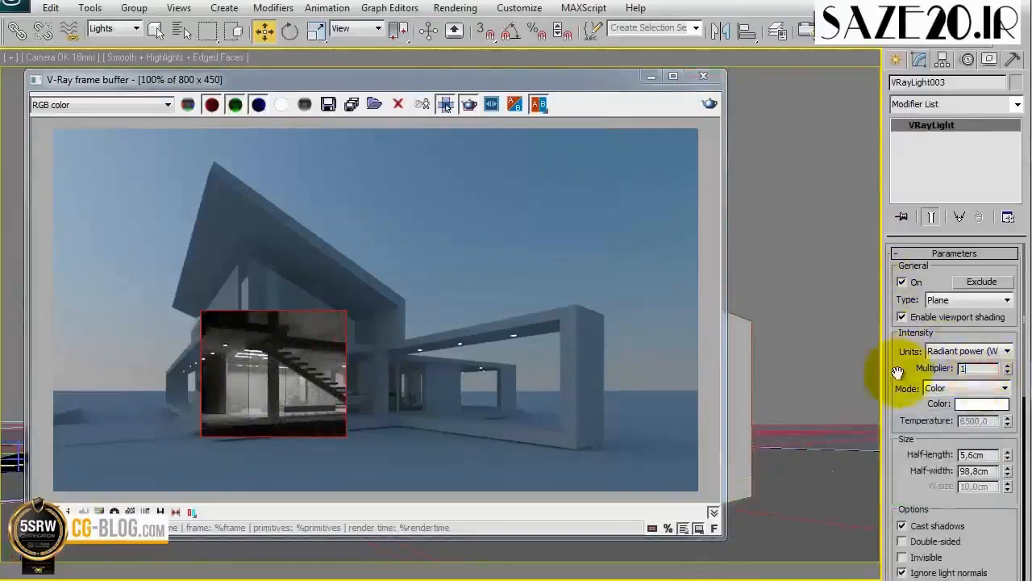
left_click(705, 105)
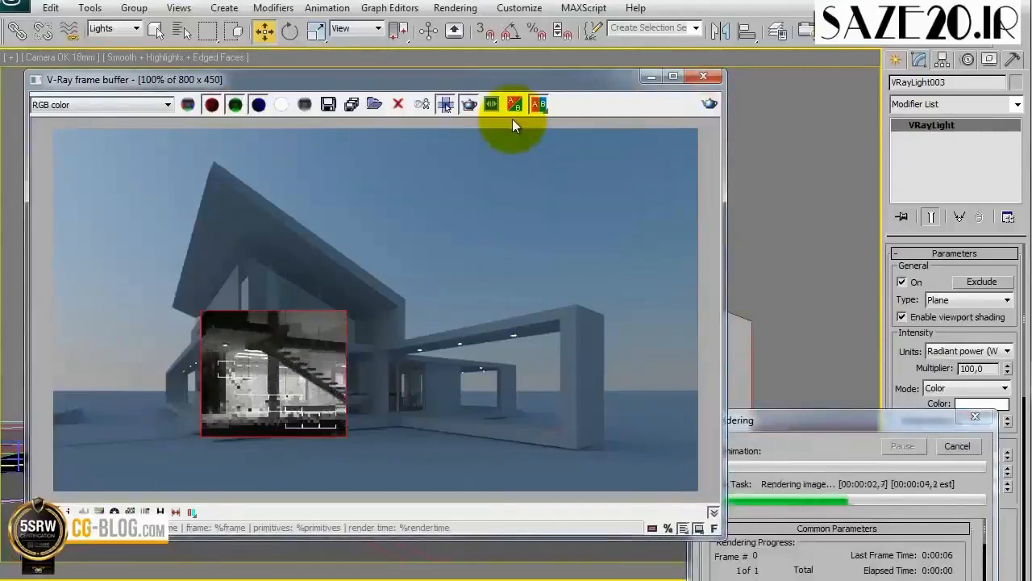
double_click(994, 368)
type("60")
key("Tab")
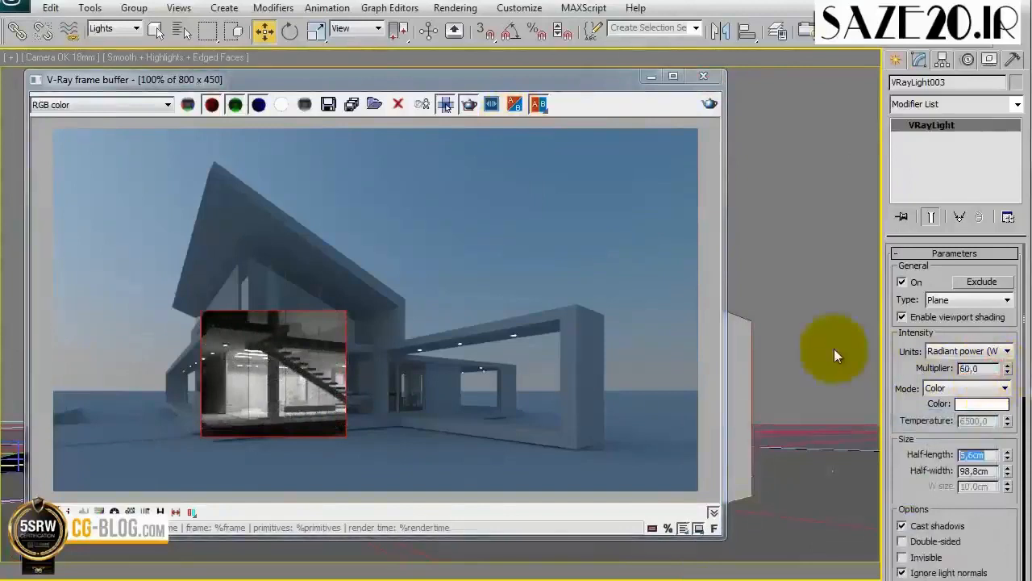
left_click(710, 103)
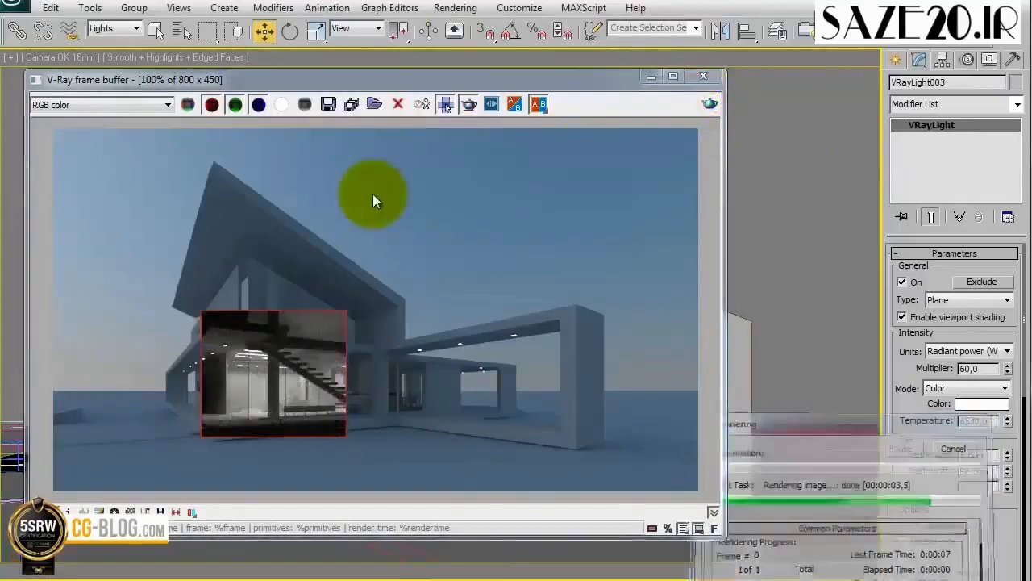
Turn off region rendering, enable Store with irradiance map for the interior light, render the full frame and close the frame buffer.
left_click(469, 104)
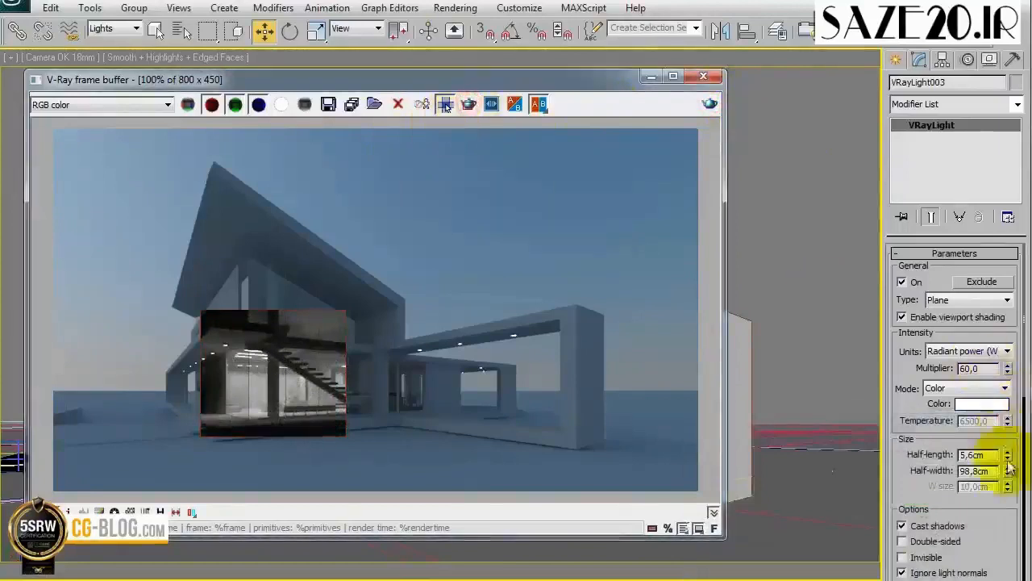
left_click_drag(998, 523, 995, 353)
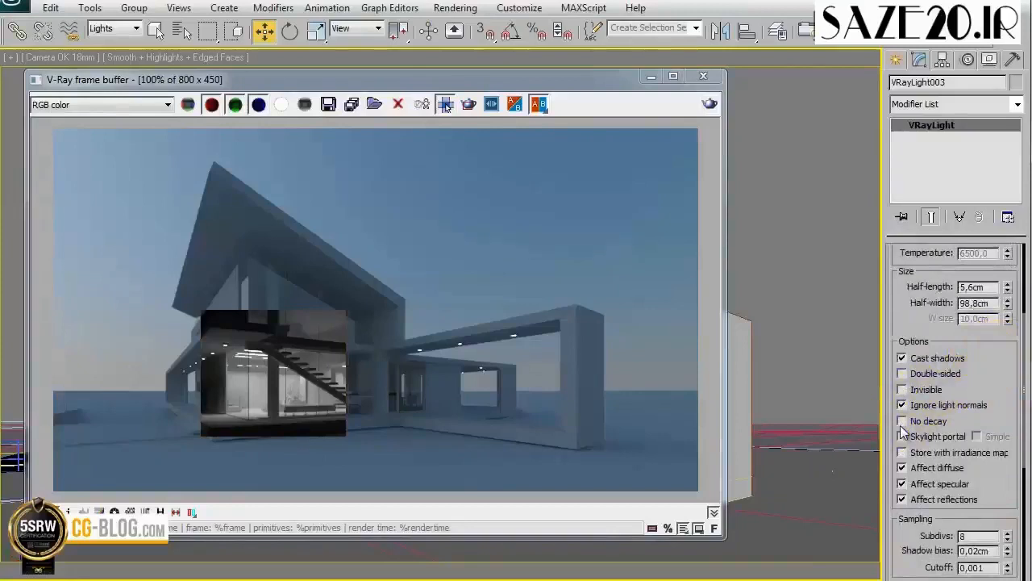
left_click(901, 454)
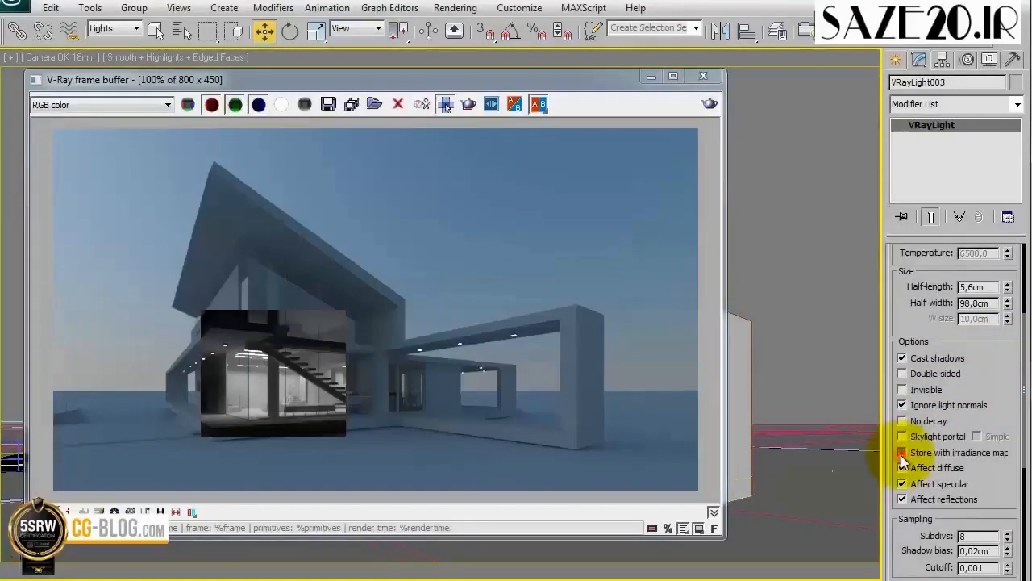
left_click(902, 452)
left_click(710, 104)
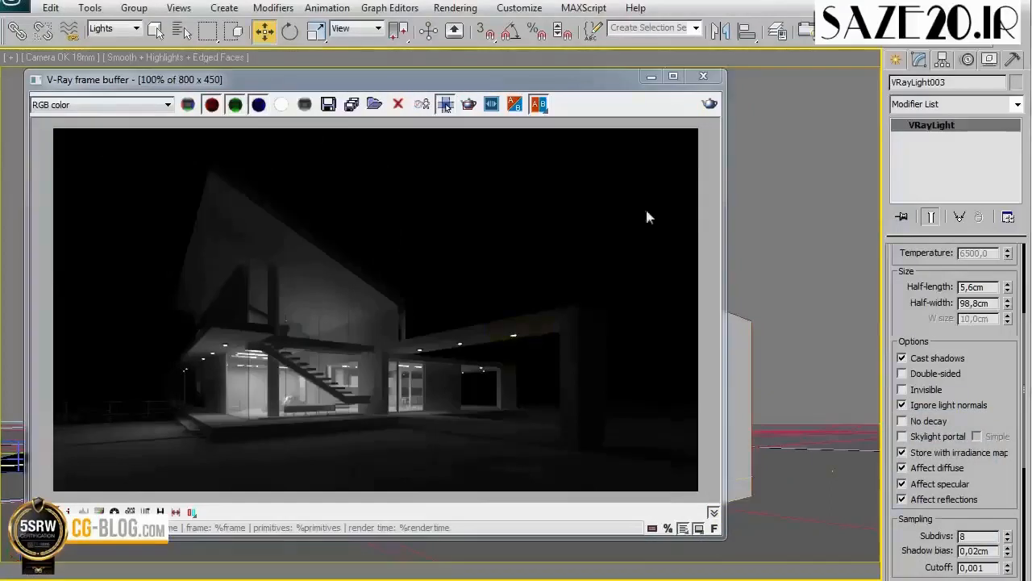
left_click(703, 76)
Turn on the dome light, the VRayLight spot lights under the roofs and the Faro interno001 lights, then clear the selection.
left_click(551, 514)
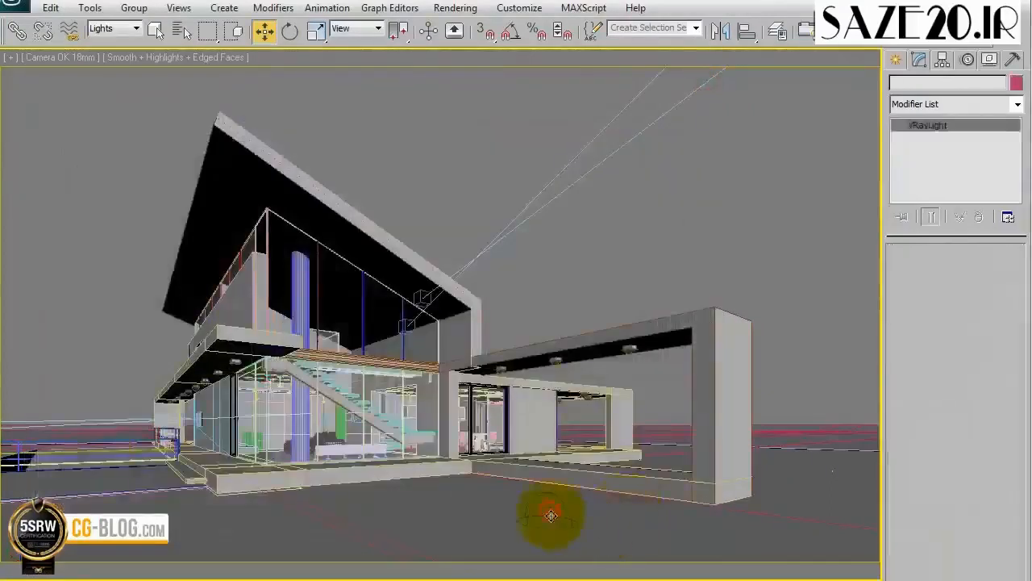
left_click_drag(909, 297, 887, 484)
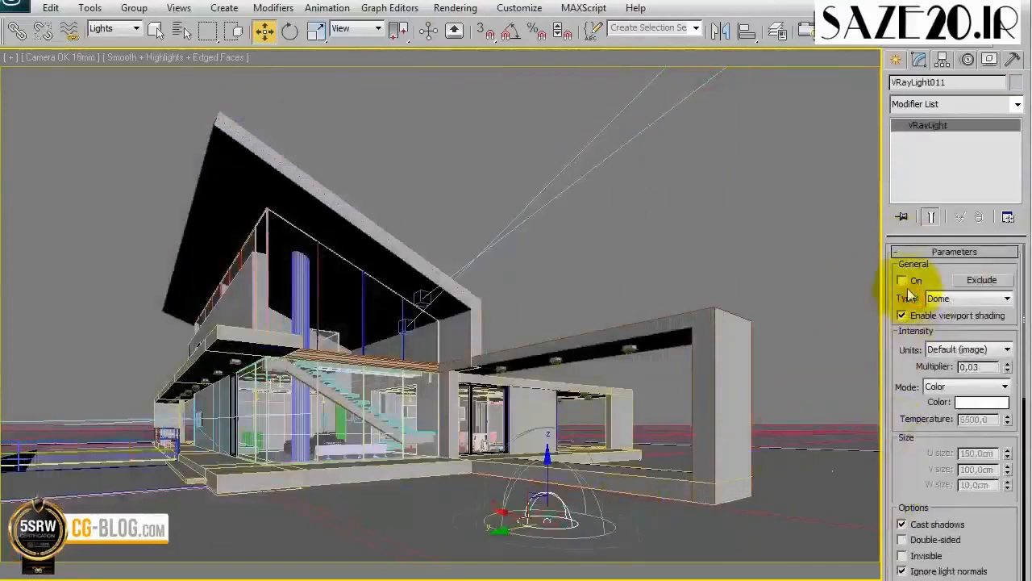
left_click(634, 352)
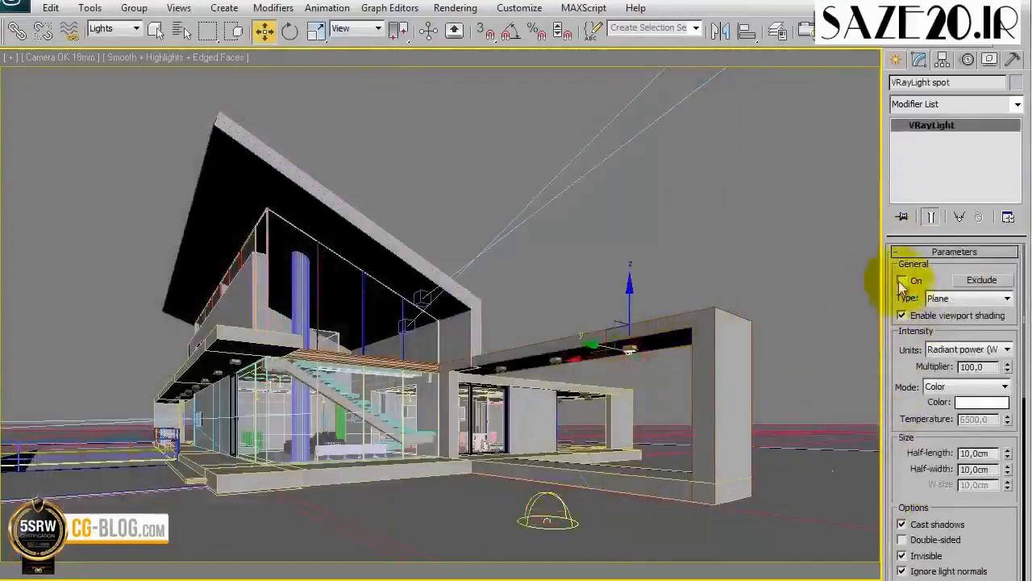
left_click(427, 379)
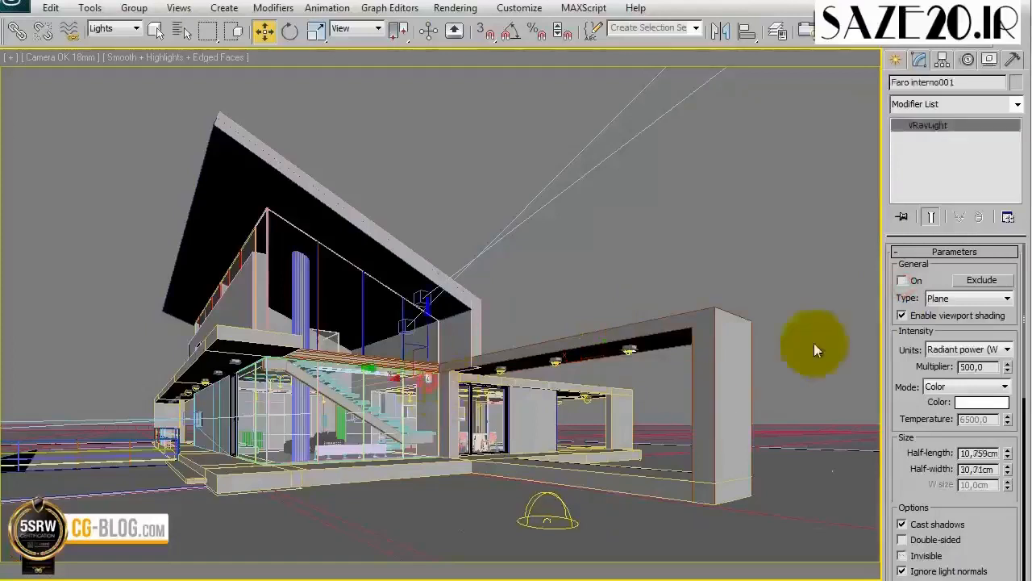
left_click(657, 246)
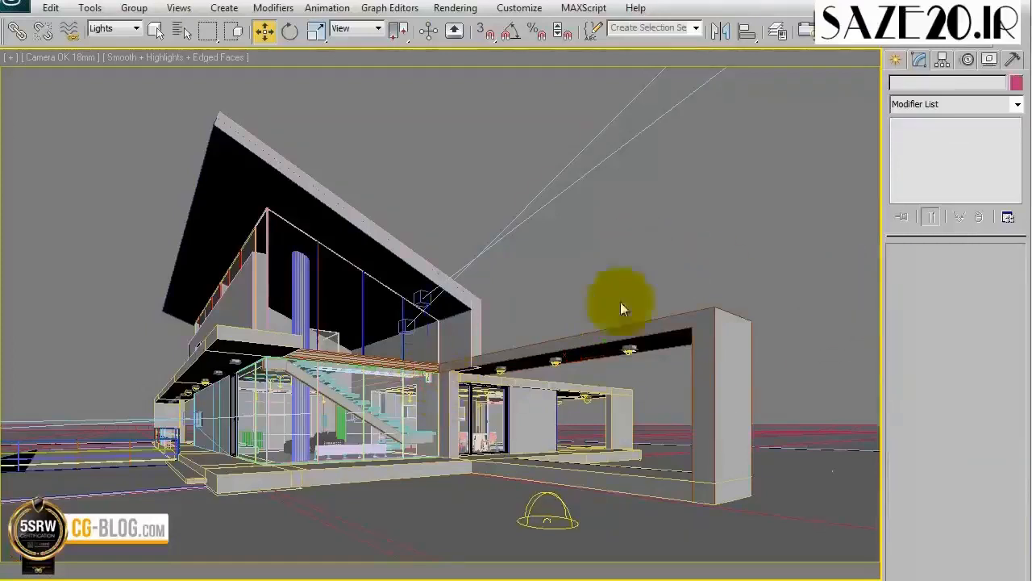
Render the camera view, then set the Camera OK 18mm white balance to Temperature at 4500.
left_click(1007, 27)
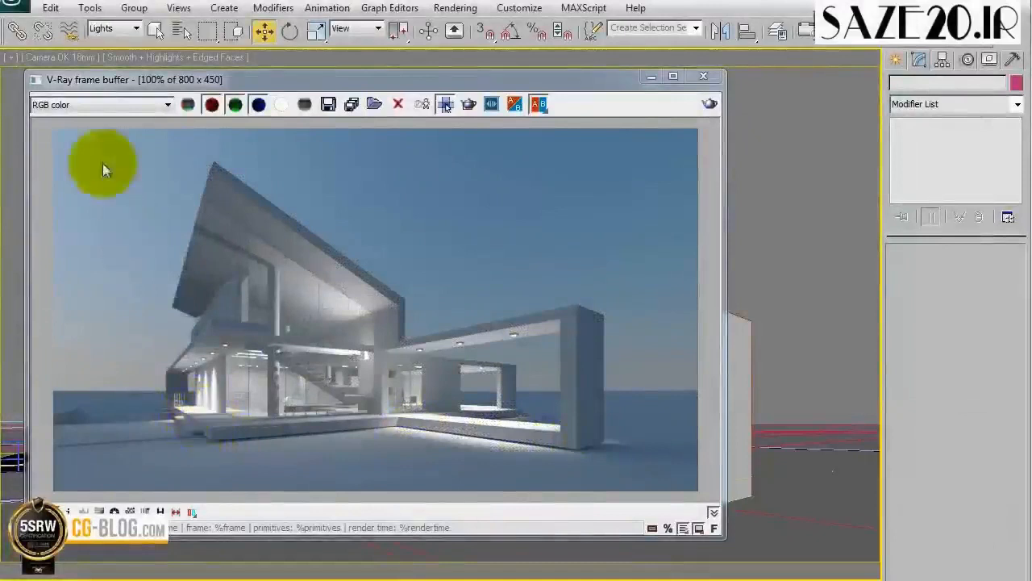
left_click(9, 58)
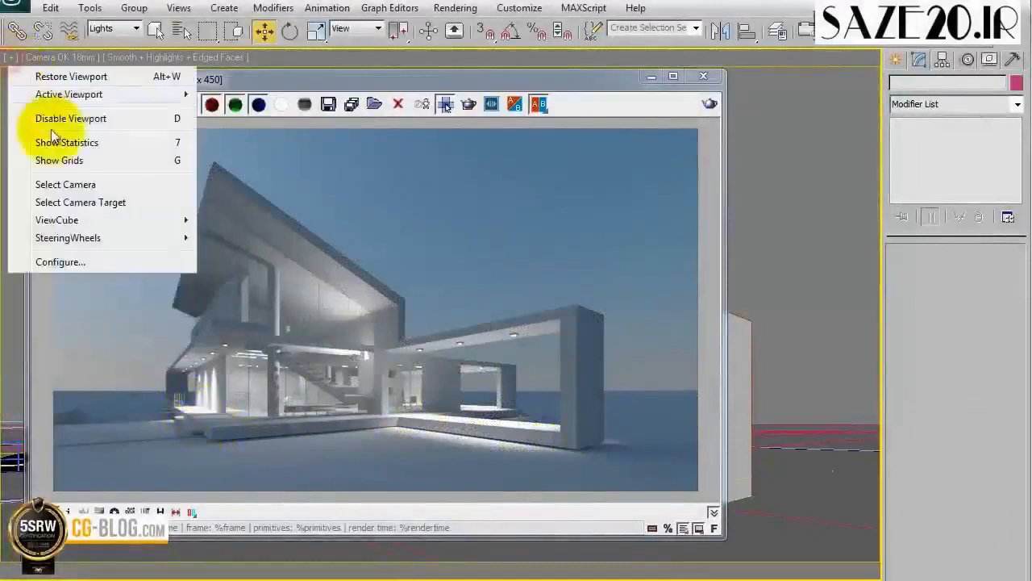
left_click(69, 191)
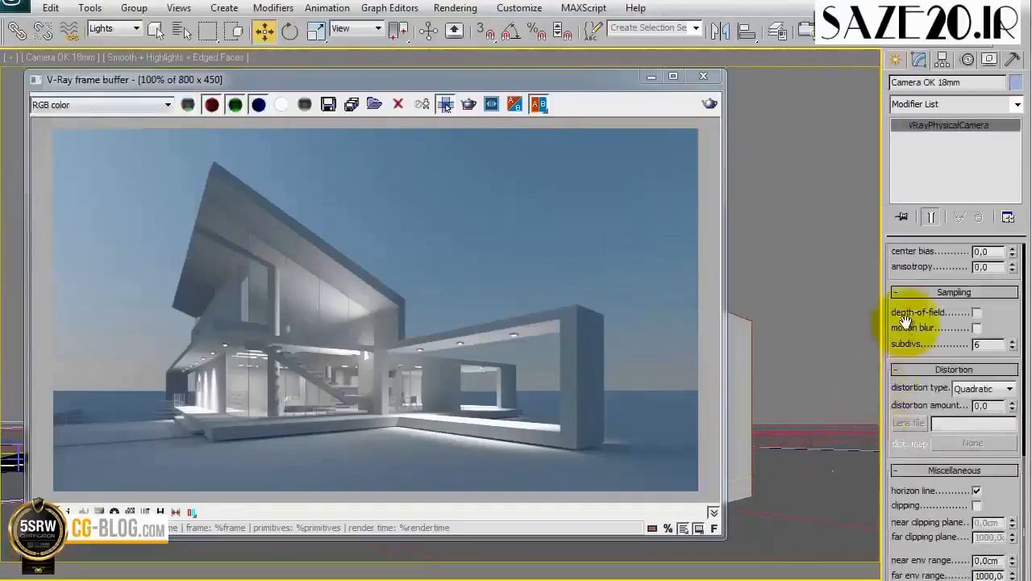
scroll(911, 322, "up", 8)
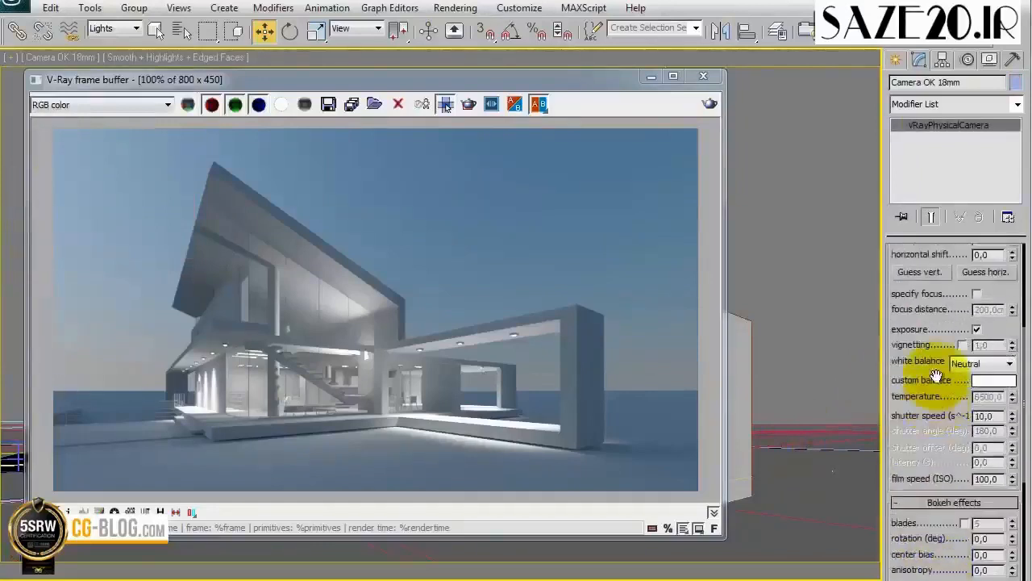
left_click(988, 363)
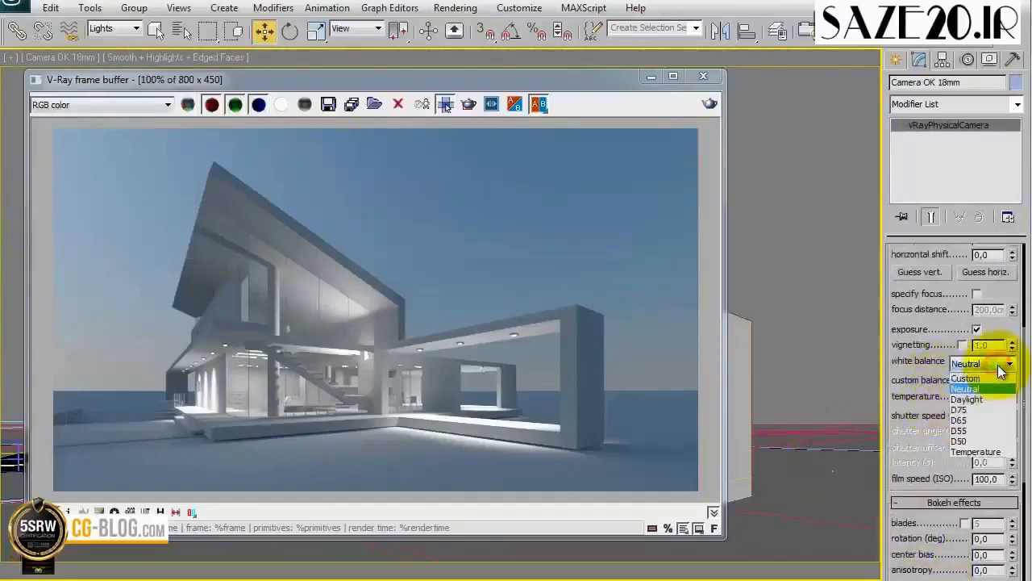
left_click(984, 452)
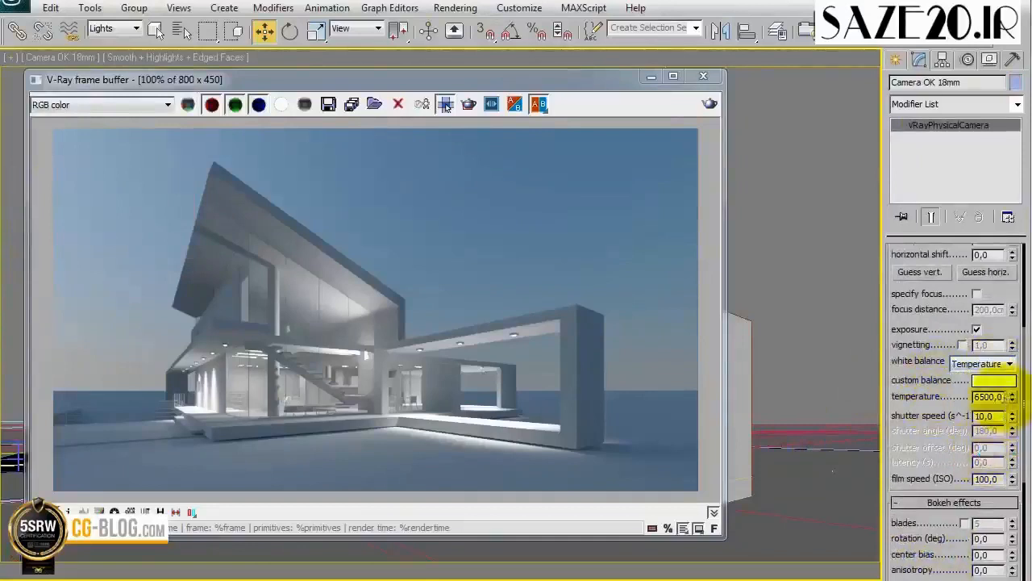
left_click_drag(1003, 396, 904, 383)
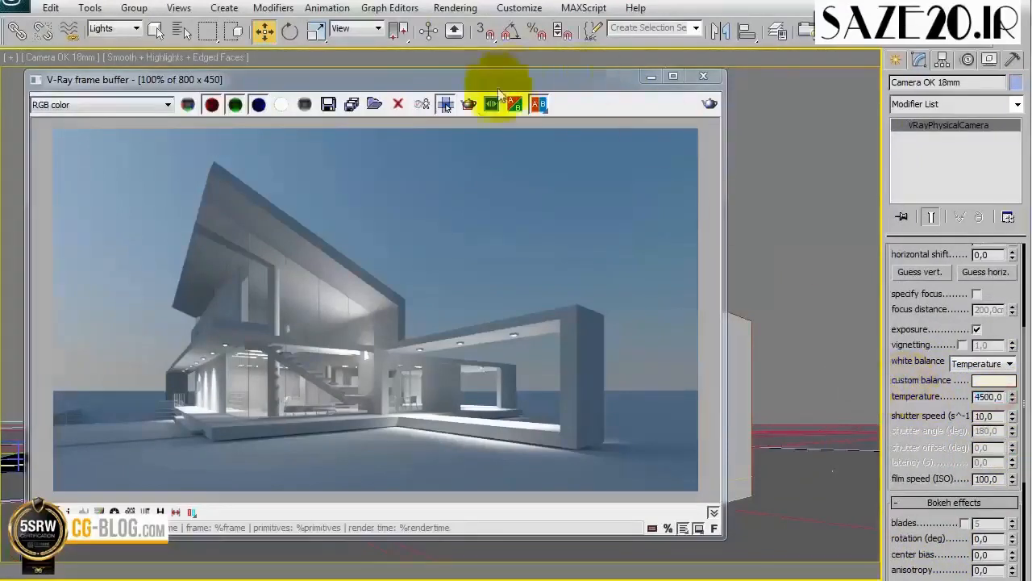
Render a region covering the right half of the image to compare the camera's white balance.
left_click(446, 105)
left_click_drag(367, 130, 699, 491)
key("shift+q")
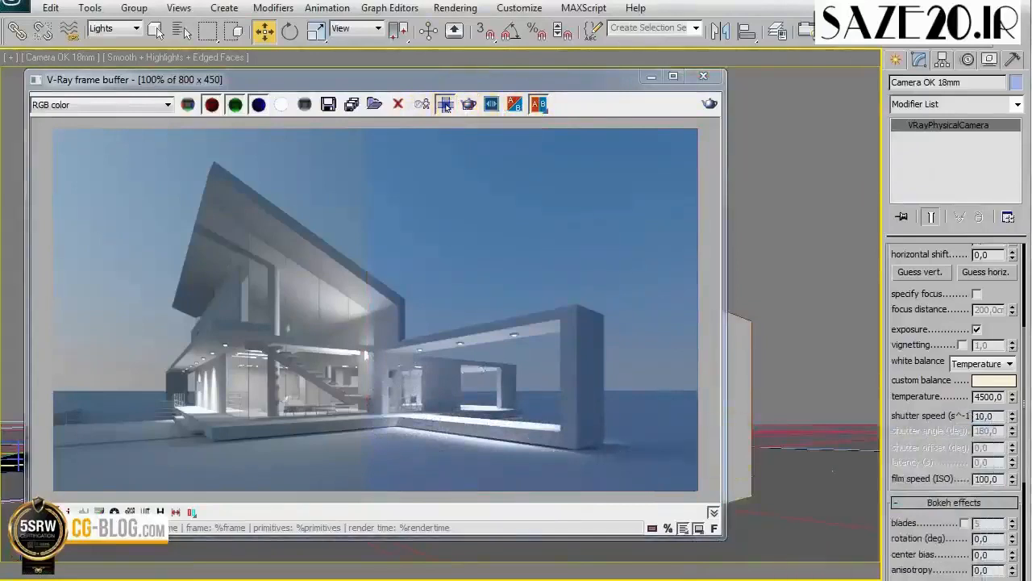
Select a VRayLight spot under the side roof overhang and set its color mode to Temperature at 3500.
left_click_drag(382, 69, 389, 72)
left_click_drag(324, 90, 548, 118)
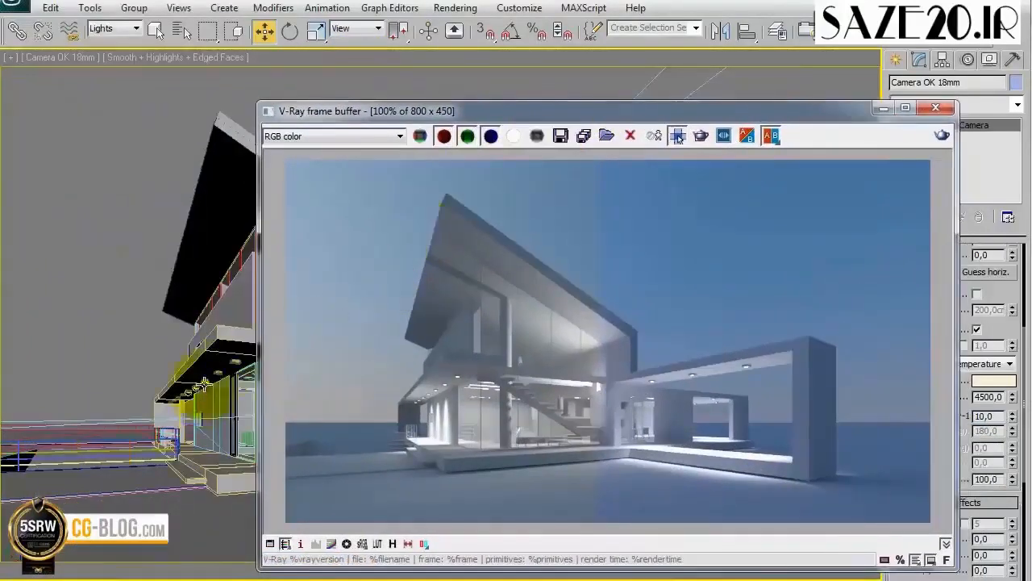
left_click(205, 386)
left_click_drag(605, 117, 390, 70)
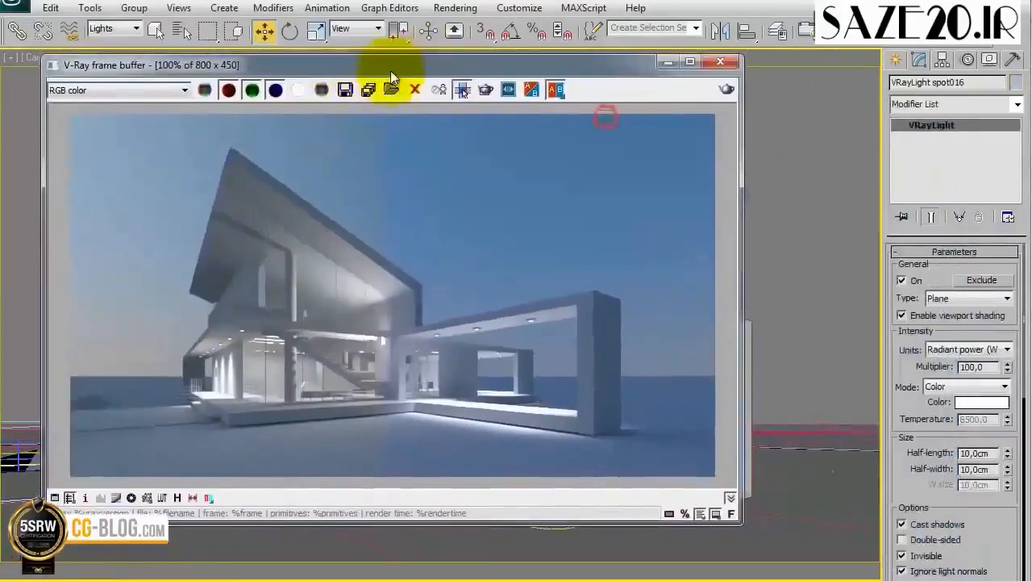
left_click(955, 387)
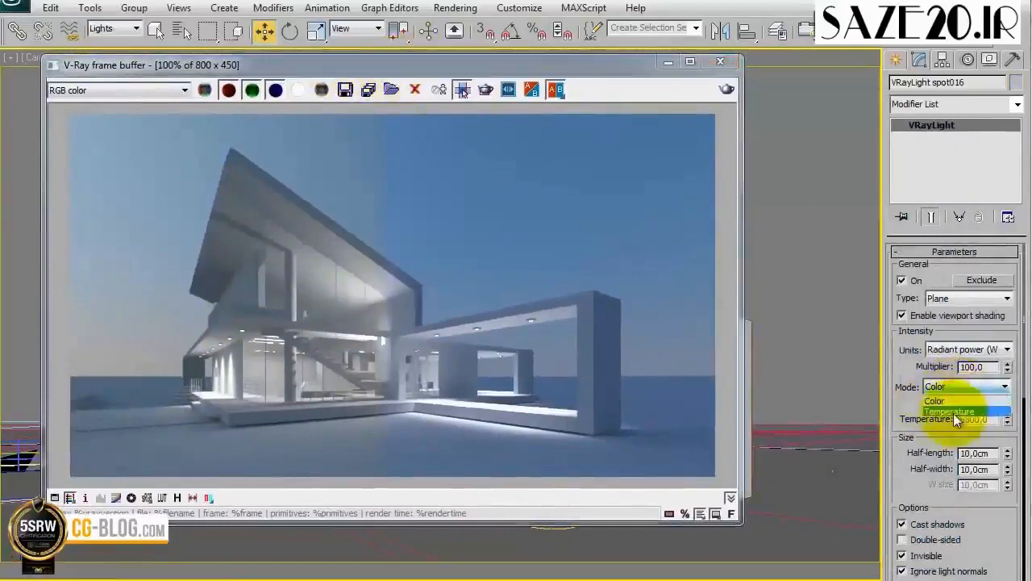
left_click(953, 413)
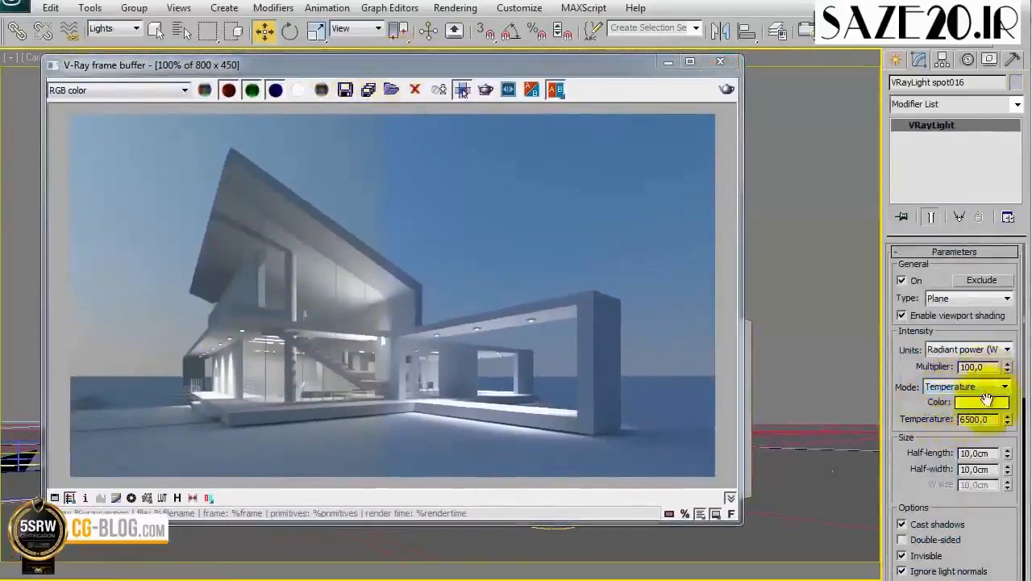
left_click_drag(986, 419, 896, 434)
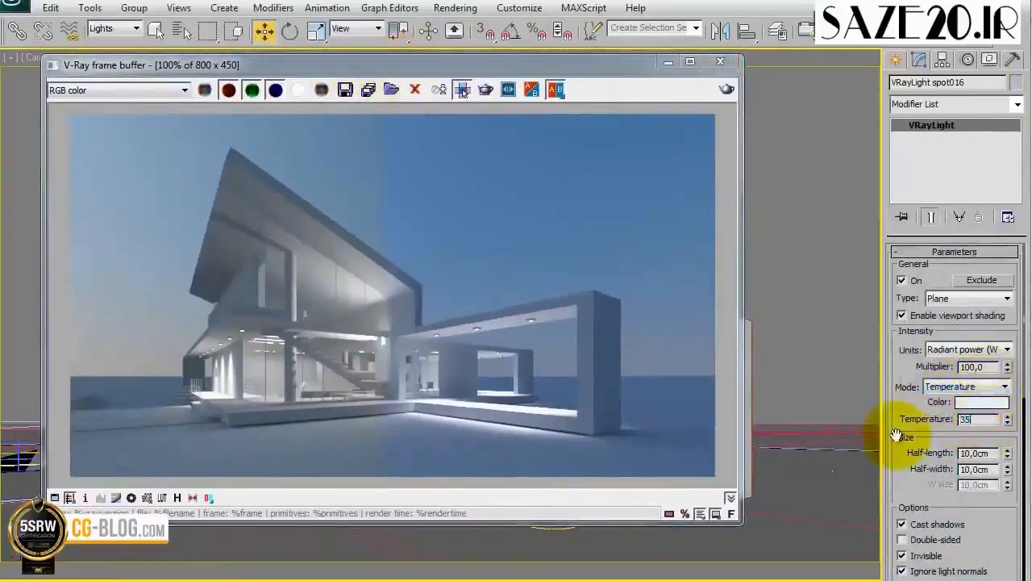
key("Return")
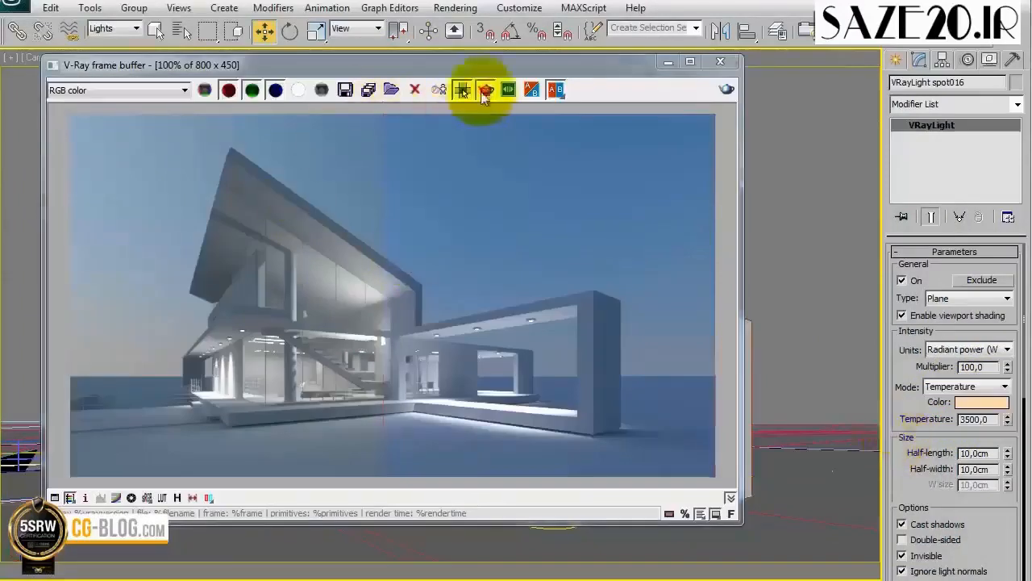
Render a region around the side overhang's spot lights, then another inside the large rectangular frame.
left_click(485, 89)
left_click_drag(274, 293, 157, 432)
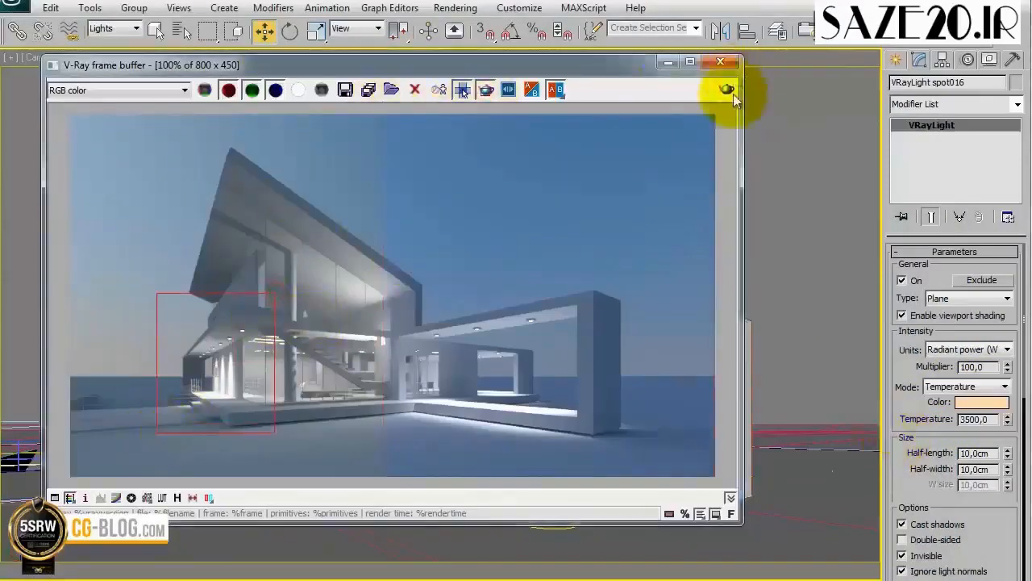
left_click(729, 91)
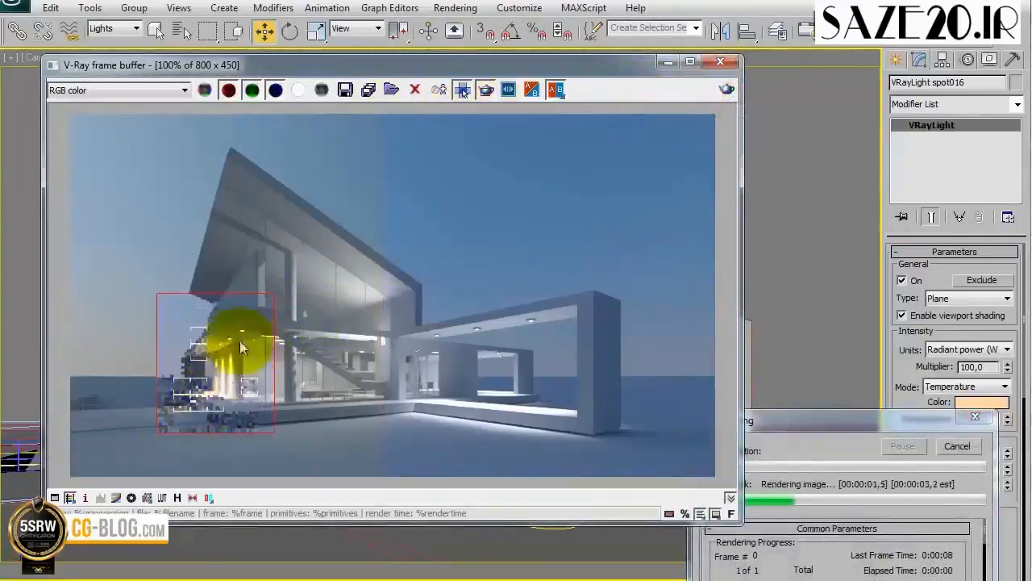
left_click_drag(408, 307, 577, 418)
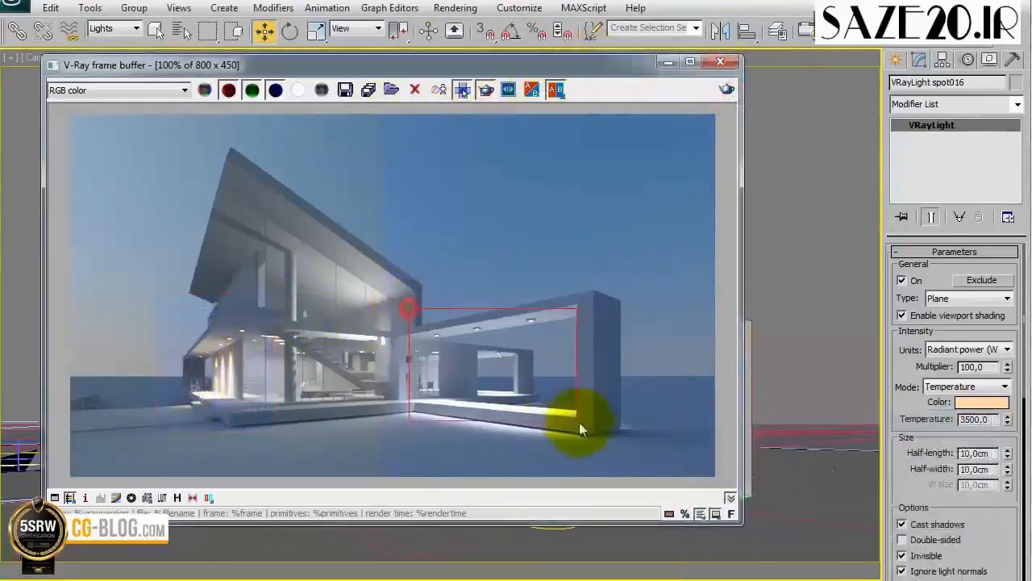
left_click(725, 90)
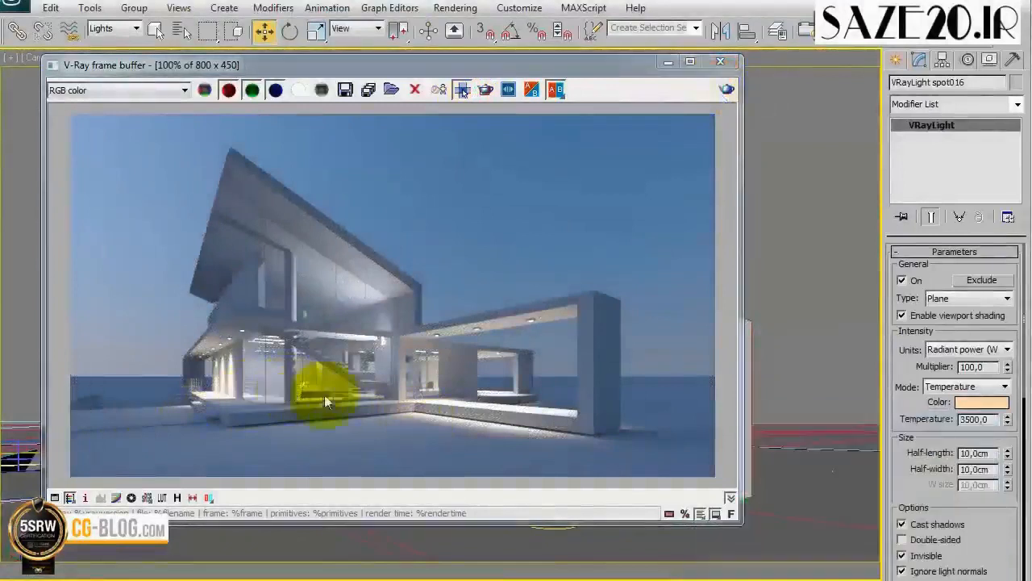
Set the spot lights' temperature to 3000 and re-render the region around the side overhang.
left_click(988, 419)
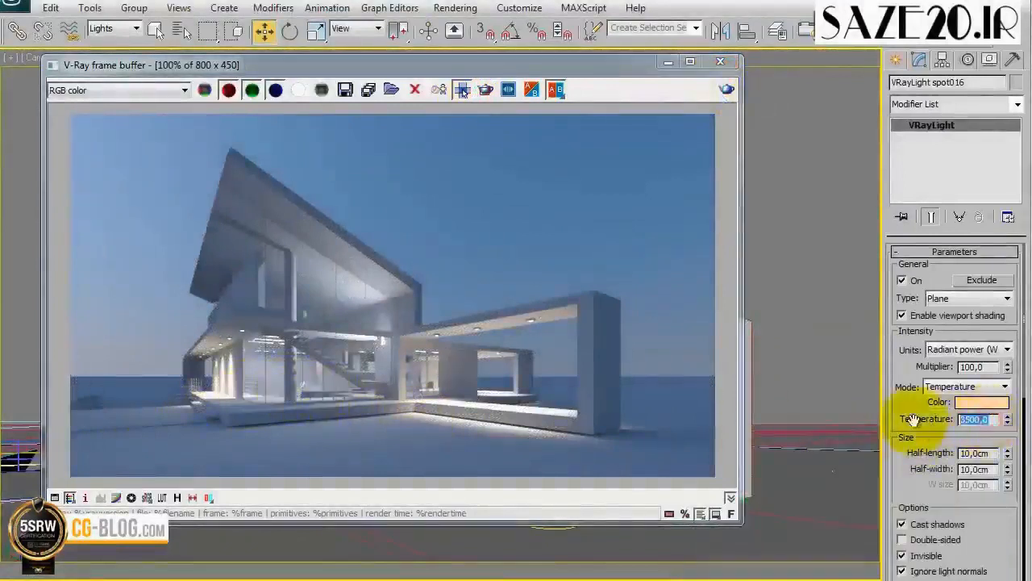
type("300")
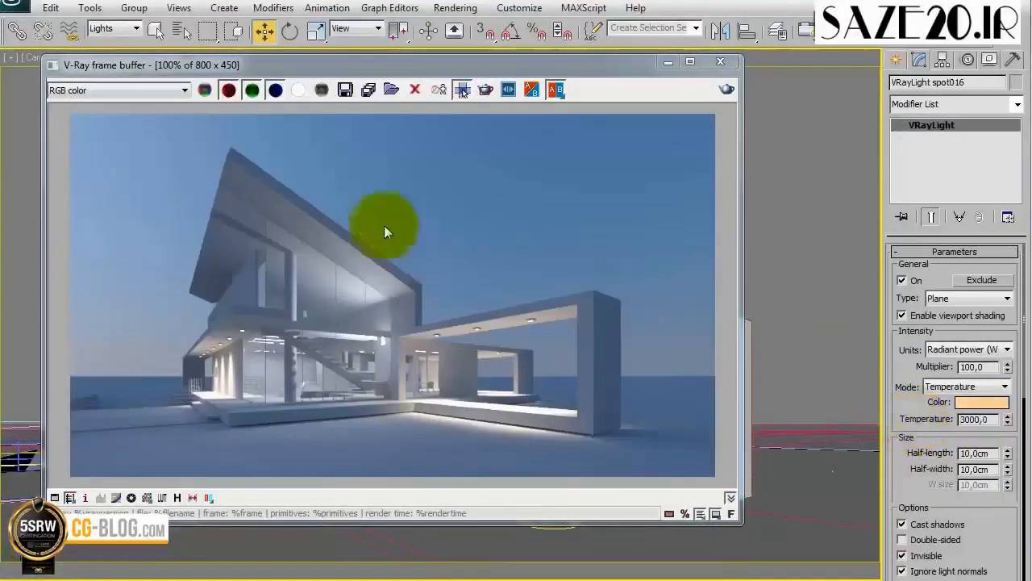
left_click(485, 89)
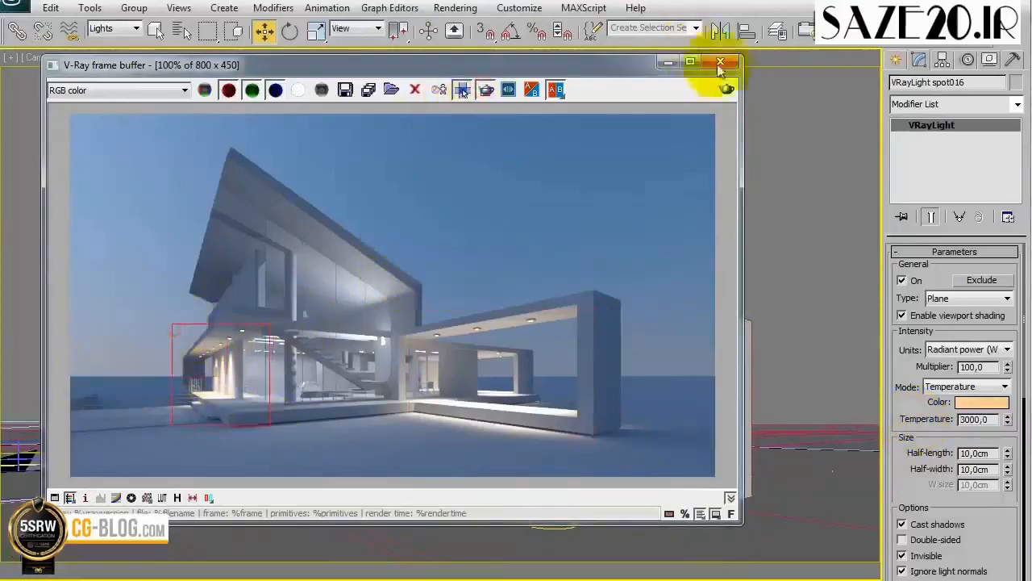
left_click(726, 89)
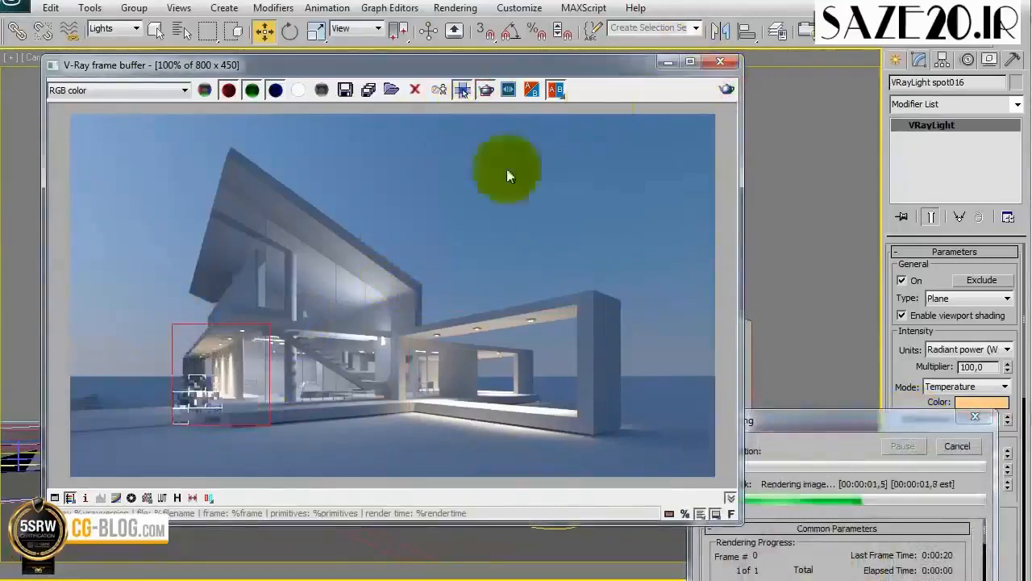
Set the Faro interno001 light's color mode to Temperature at 3000 and render the image again.
left_click(669, 62)
left_click(426, 376)
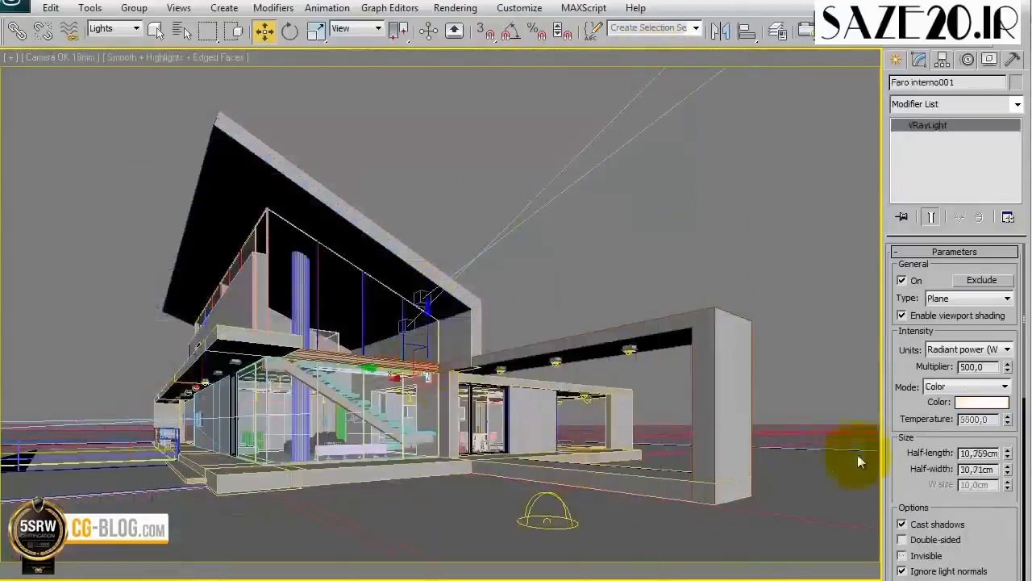
left_click(965, 387)
left_click(961, 409)
double_click(994, 419)
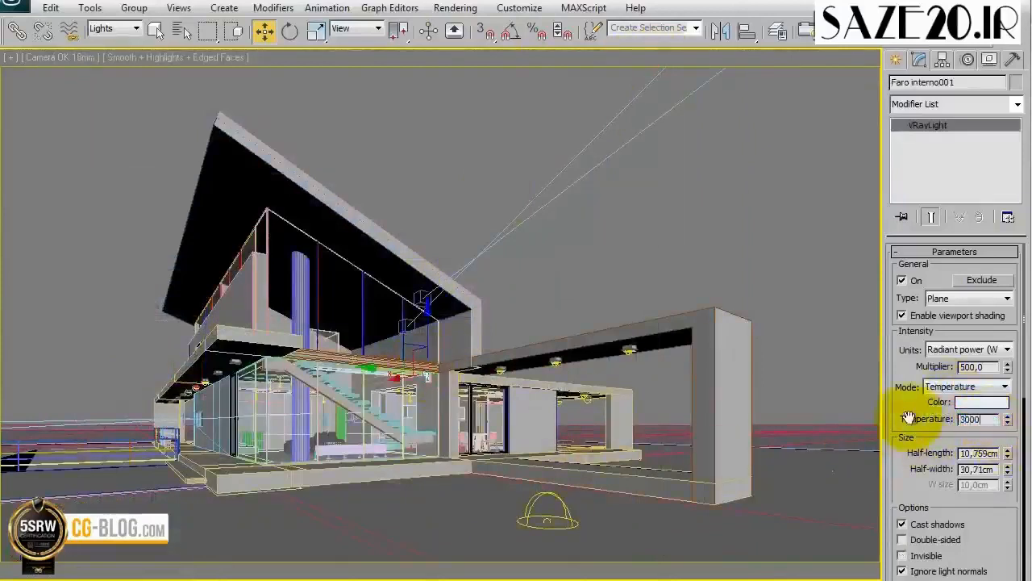
right_click(610, 276)
left_click(660, 460)
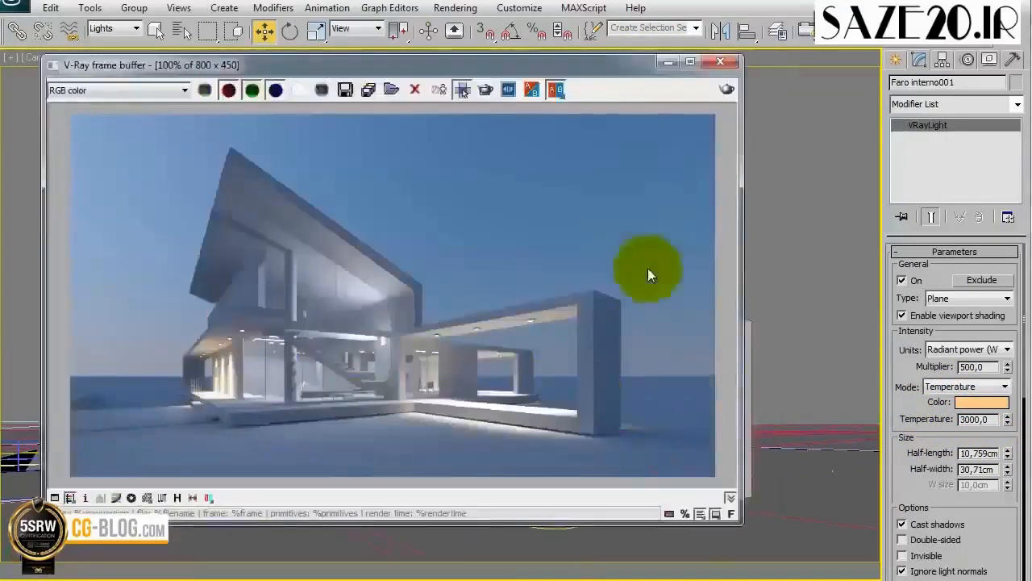
left_click(725, 90)
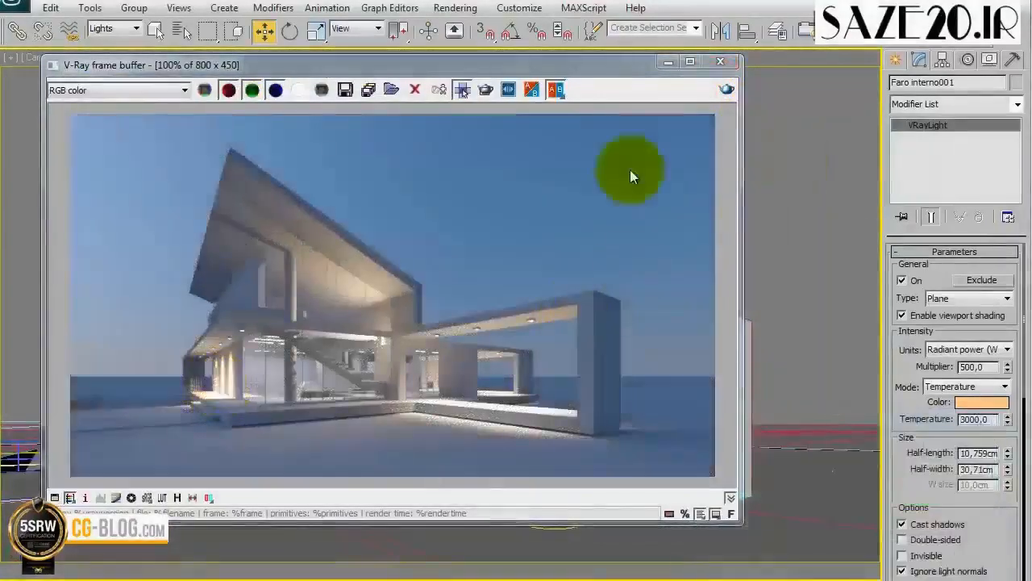
Set the interior VRayLight003's color mode to Temperature at 4500 and render a region around the ground-floor glazing.
left_click(669, 63)
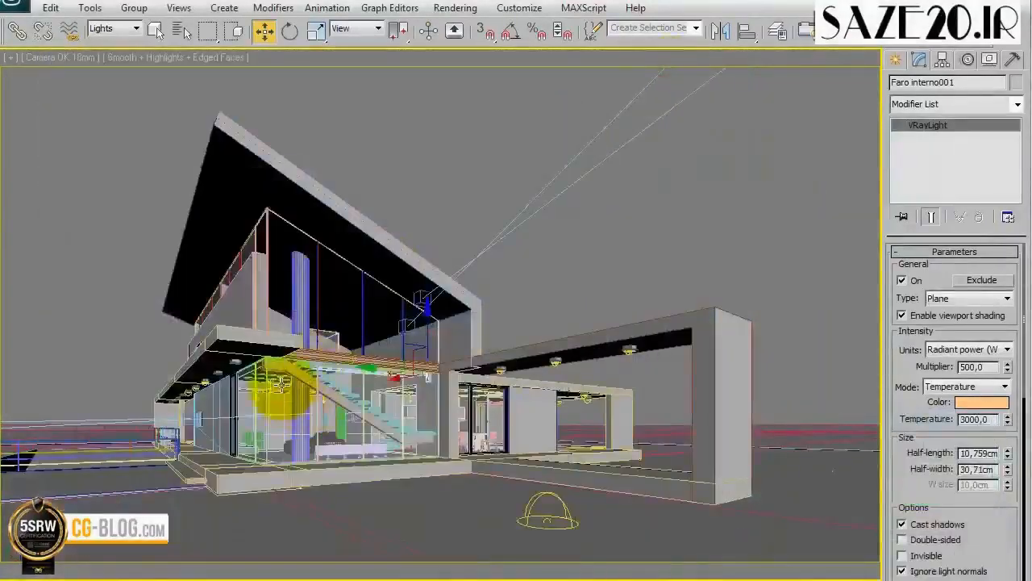
left_click(280, 385)
right_click(454, 230)
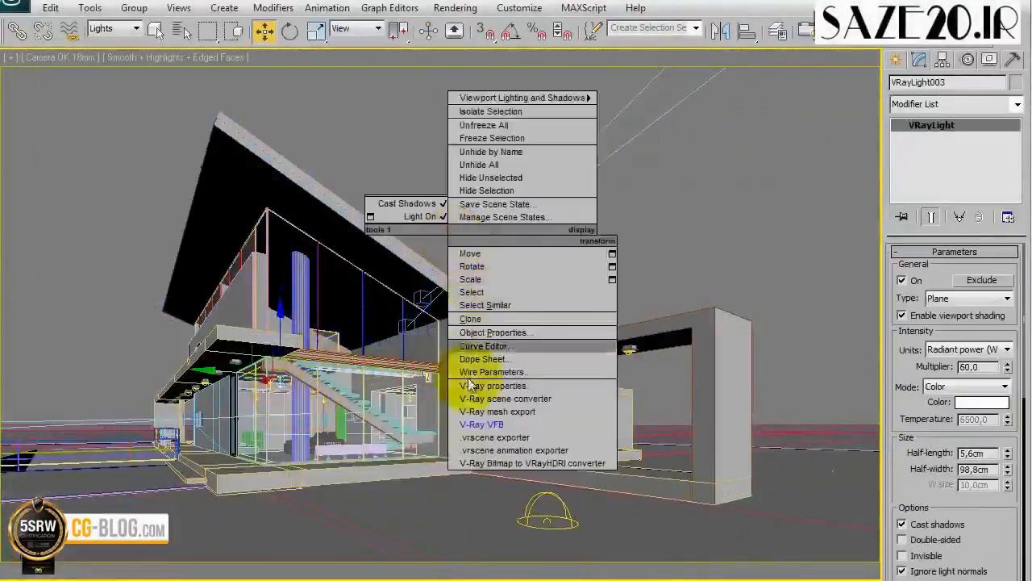
left_click(476, 424)
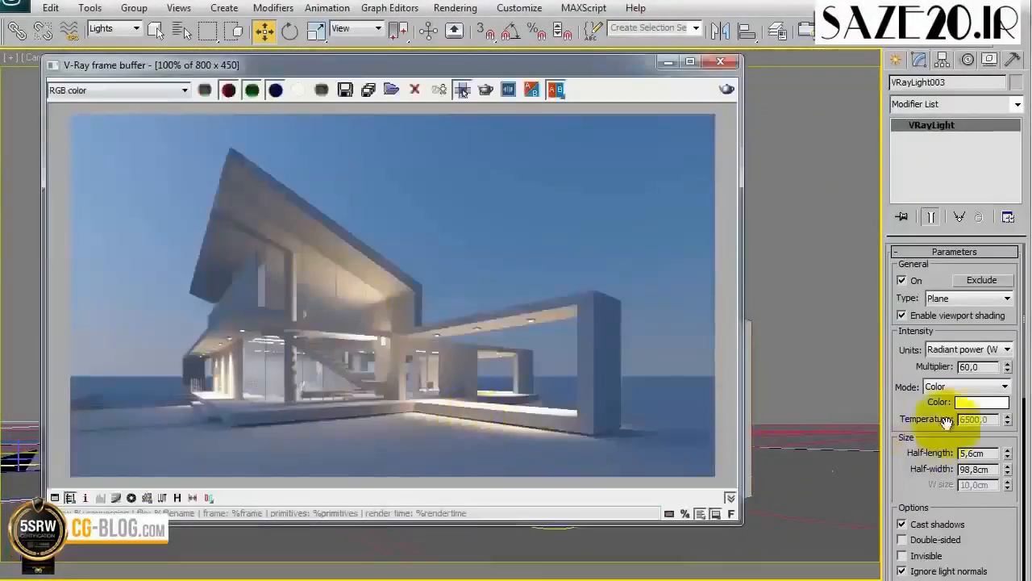
left_click(964, 387)
left_click(951, 412)
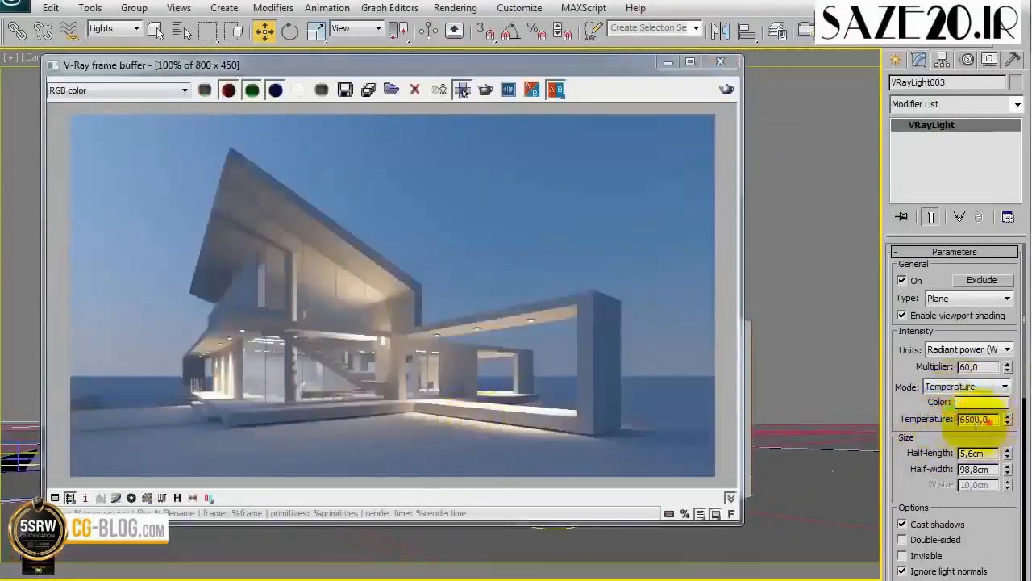
left_click_drag(978, 421, 903, 425)
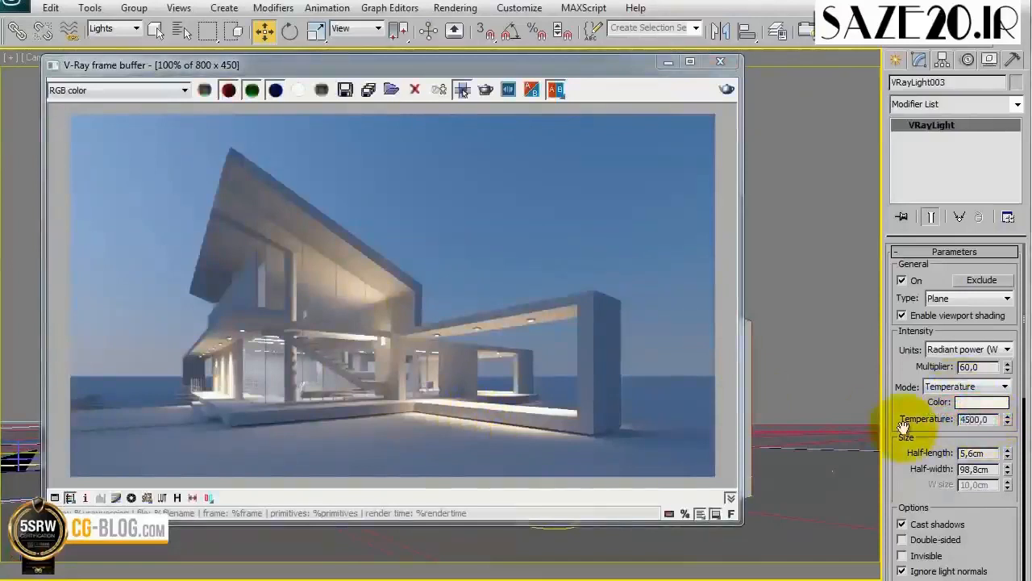
left_click(462, 90)
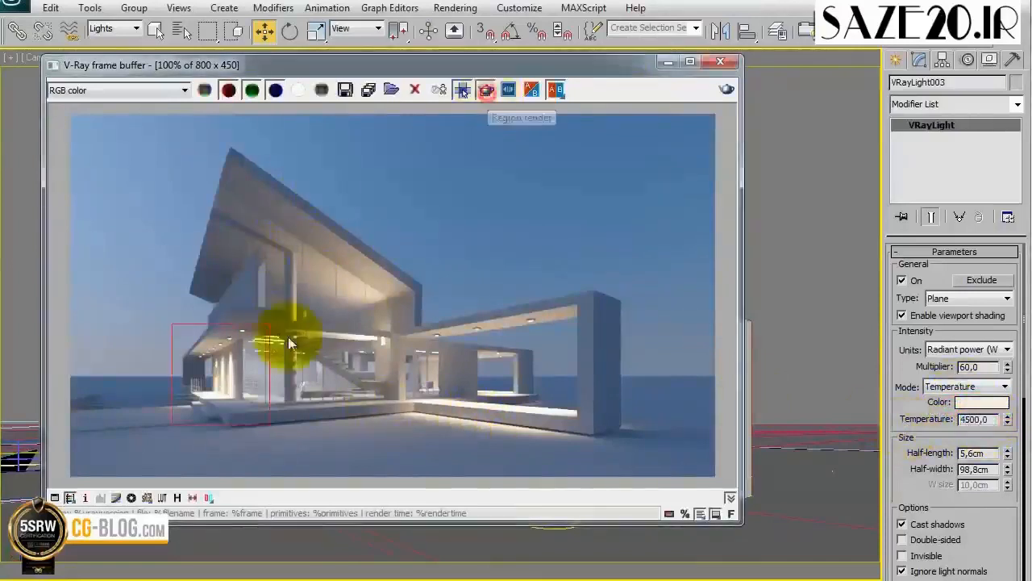
left_click(727, 89)
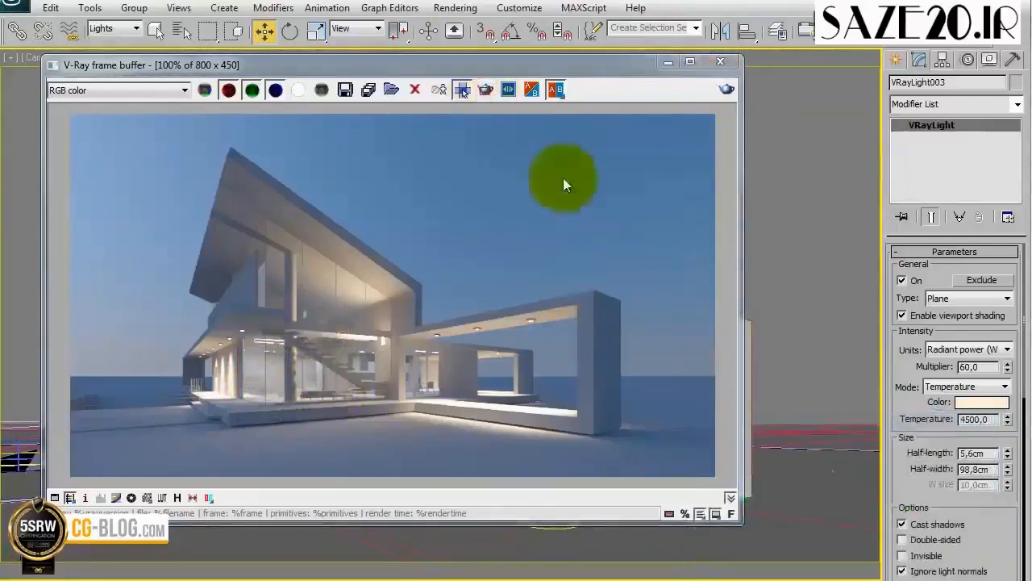
Open the frame buffer's color corrections and enable the curve color correction on the render.
left_click_drag(558, 71, 531, 70)
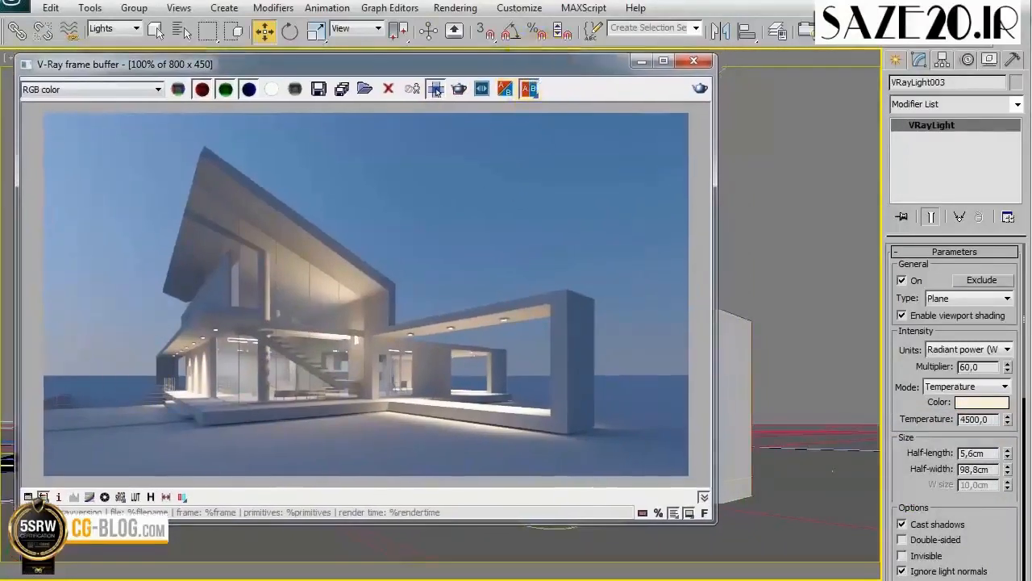
left_click(28, 497)
left_click_drag(719, 146, 827, 27)
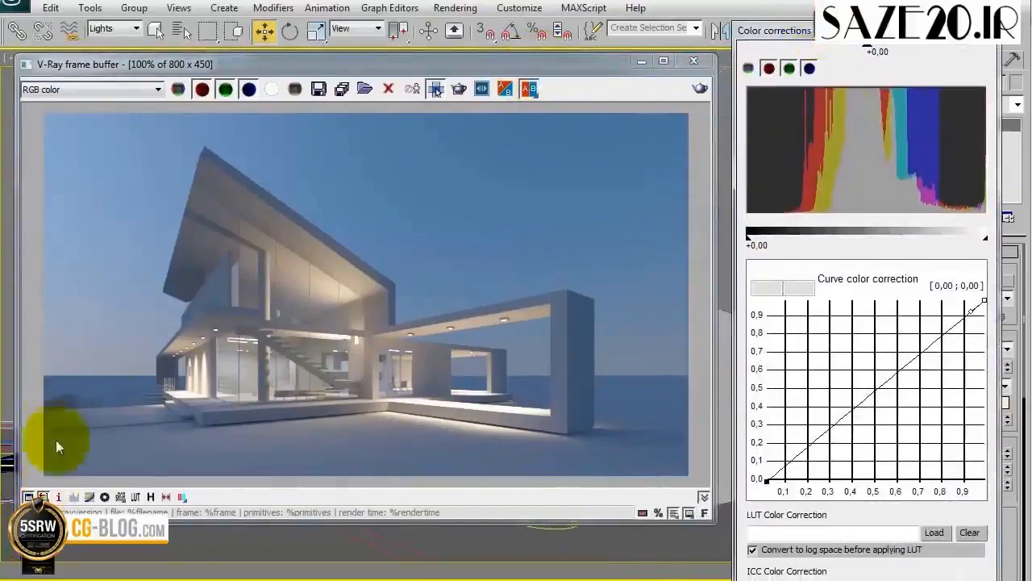
left_click(89, 498)
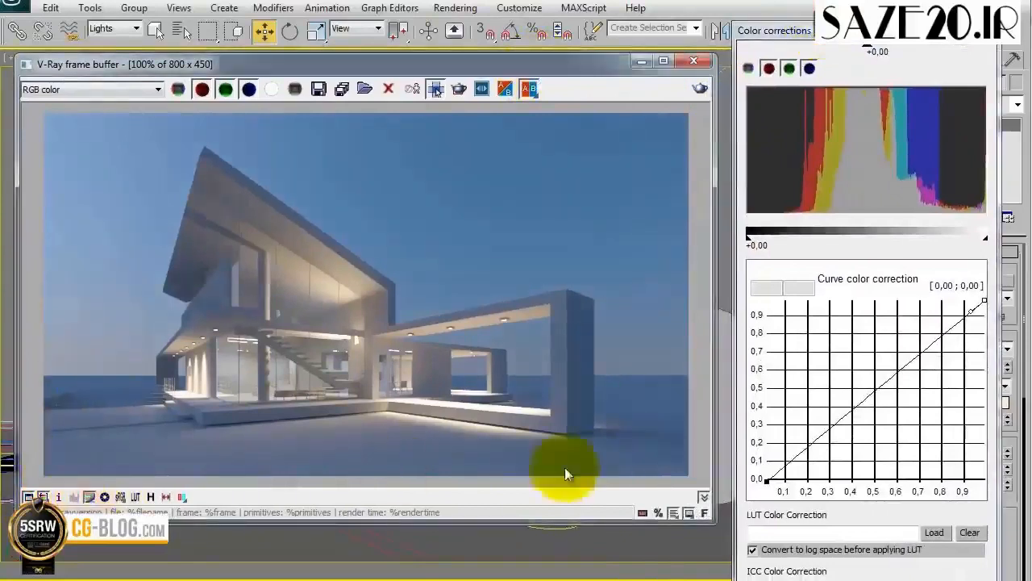
Shape the correction curve into an S, with the upper handle at about 0.49, 0.64 and the lower at about 0.52, 0.23.
left_click_drag(766, 478, 866, 425)
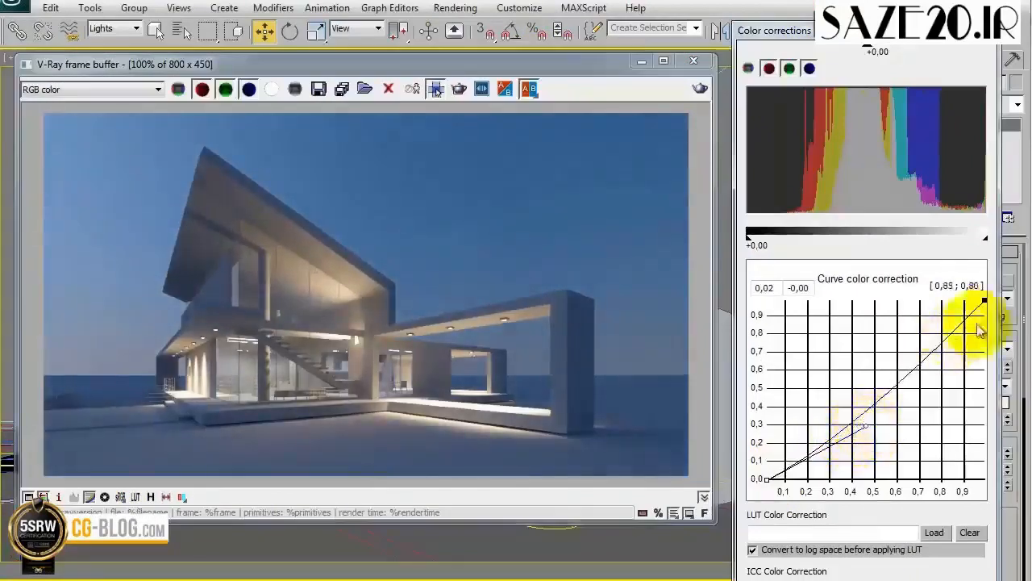
left_click_drag(976, 325, 870, 363)
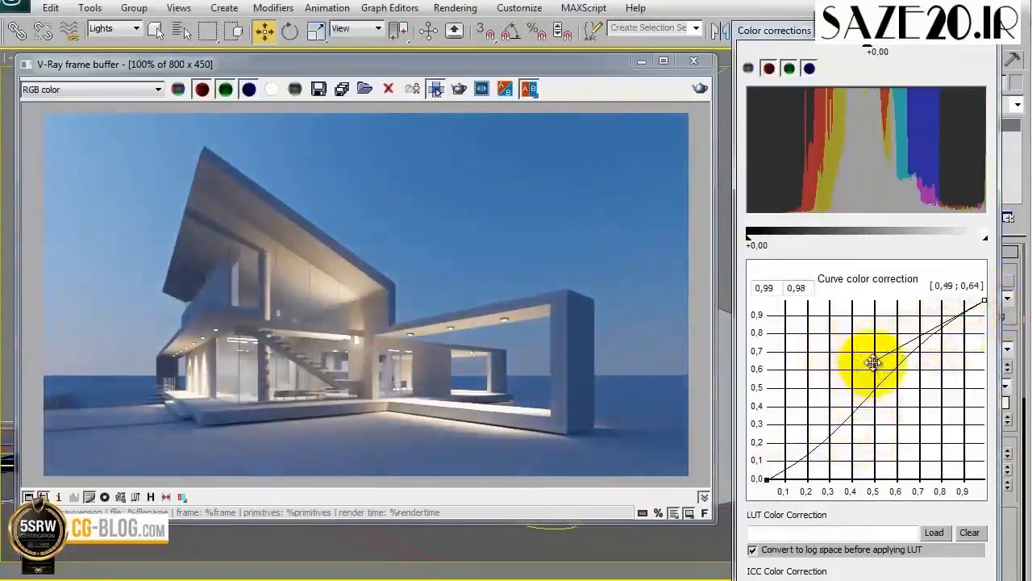
left_click(89, 497)
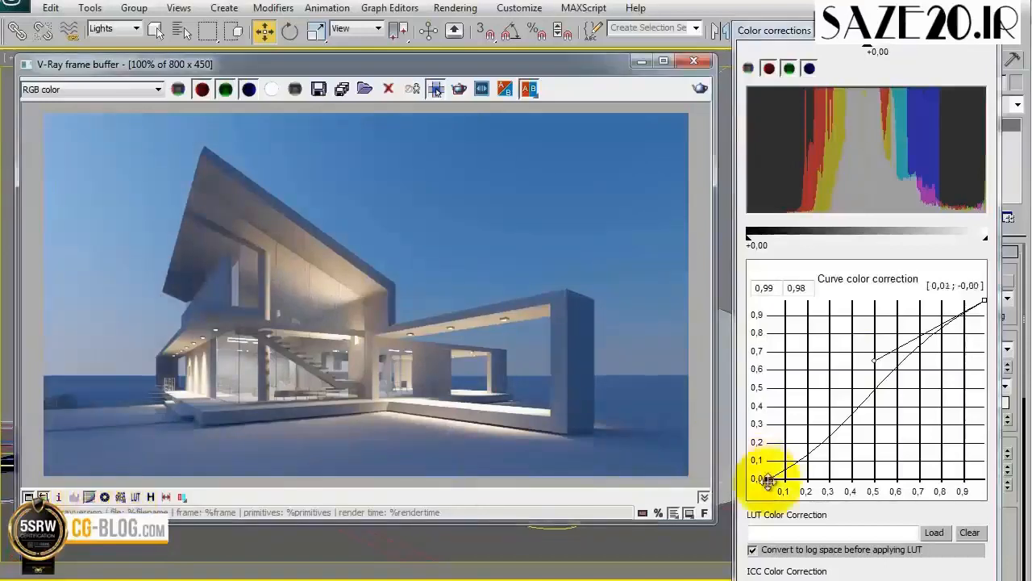
left_click_drag(768, 479, 855, 466)
left_click_drag(868, 430, 881, 437)
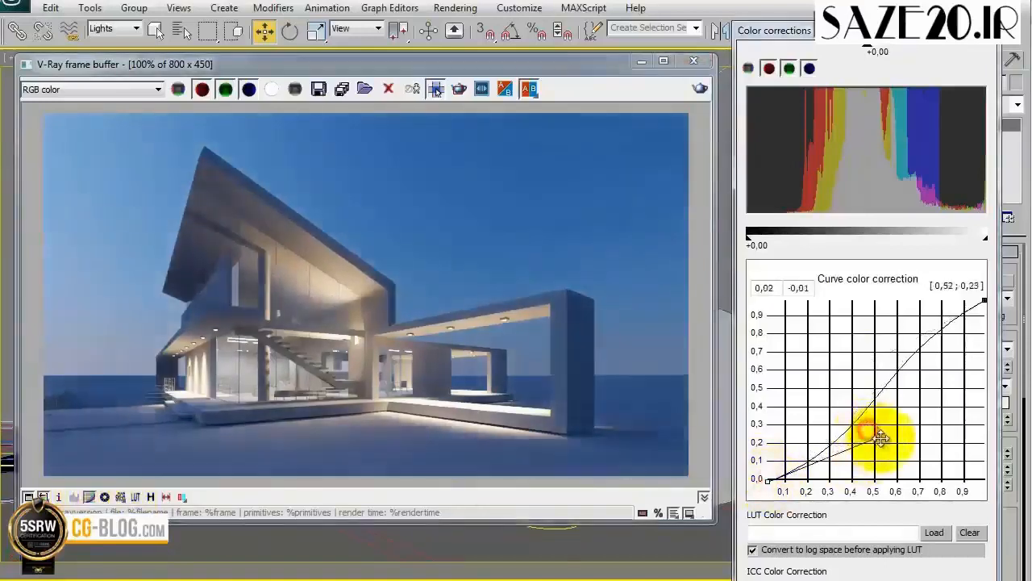